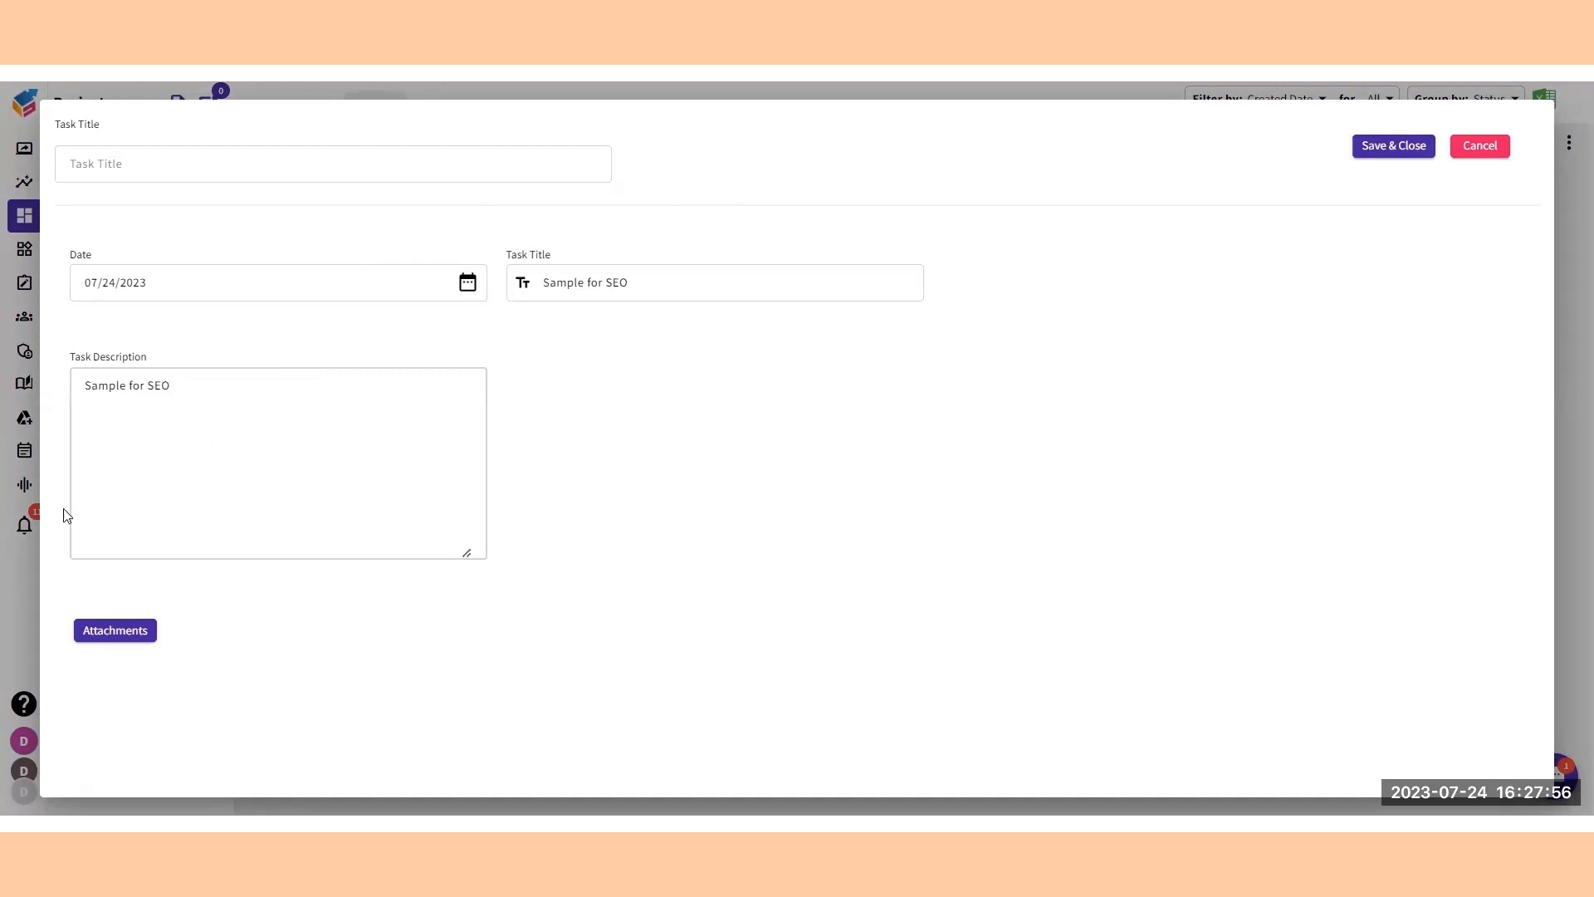
Attach Sample File For Demo.xlsx from the device to the new task and save the task.
{"action": "left_click", "coordinate": [129, 637]}
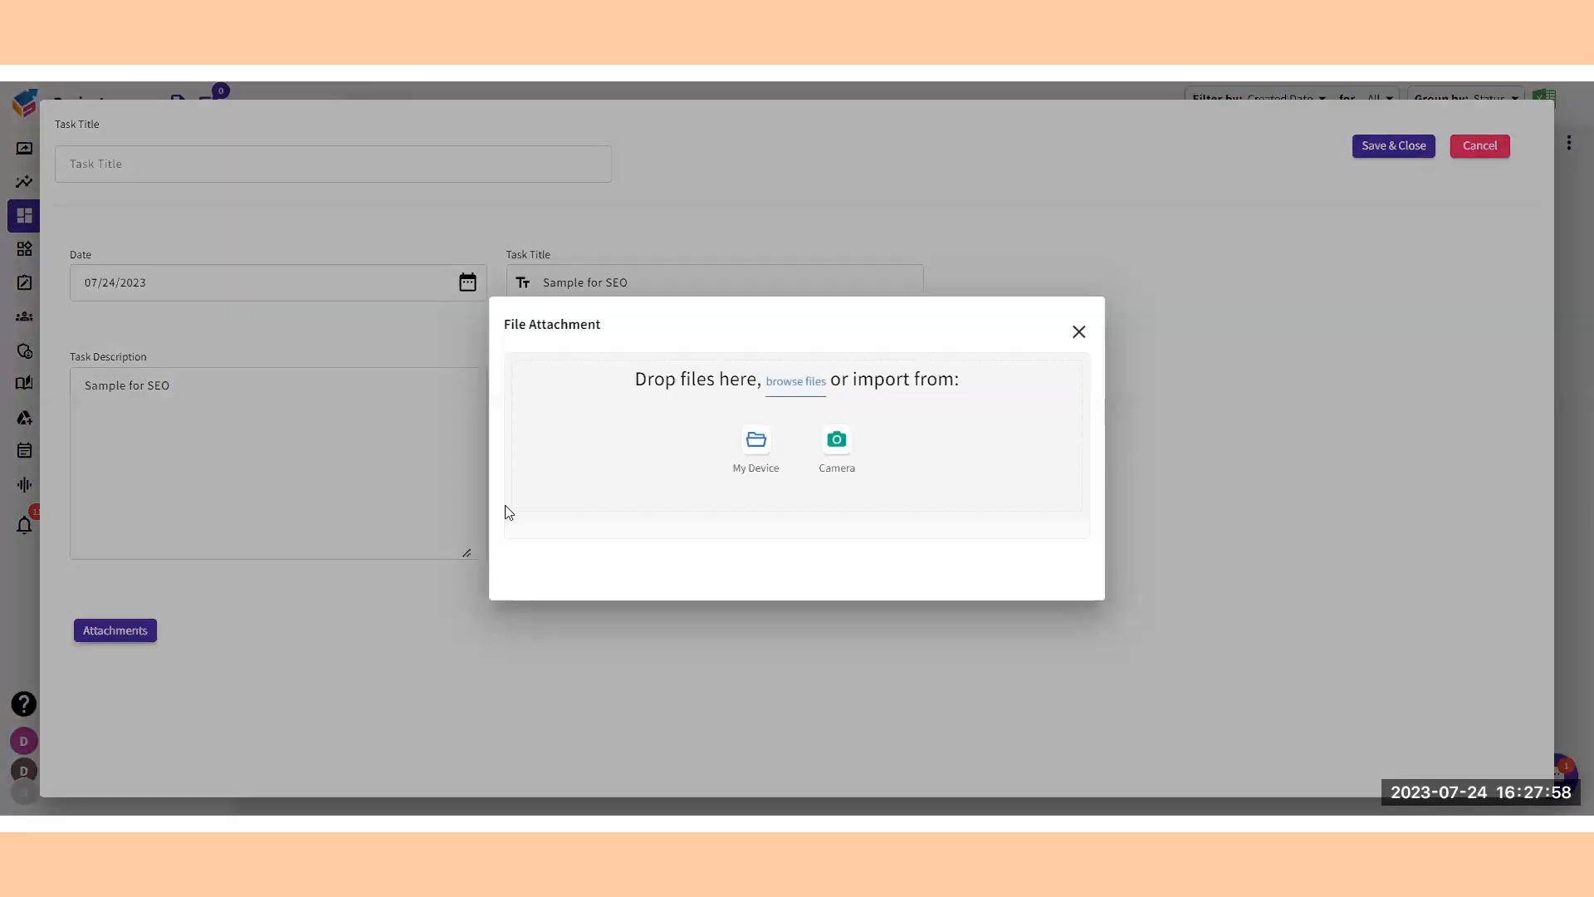
{"action": "left_click", "coordinate": [752, 442]}
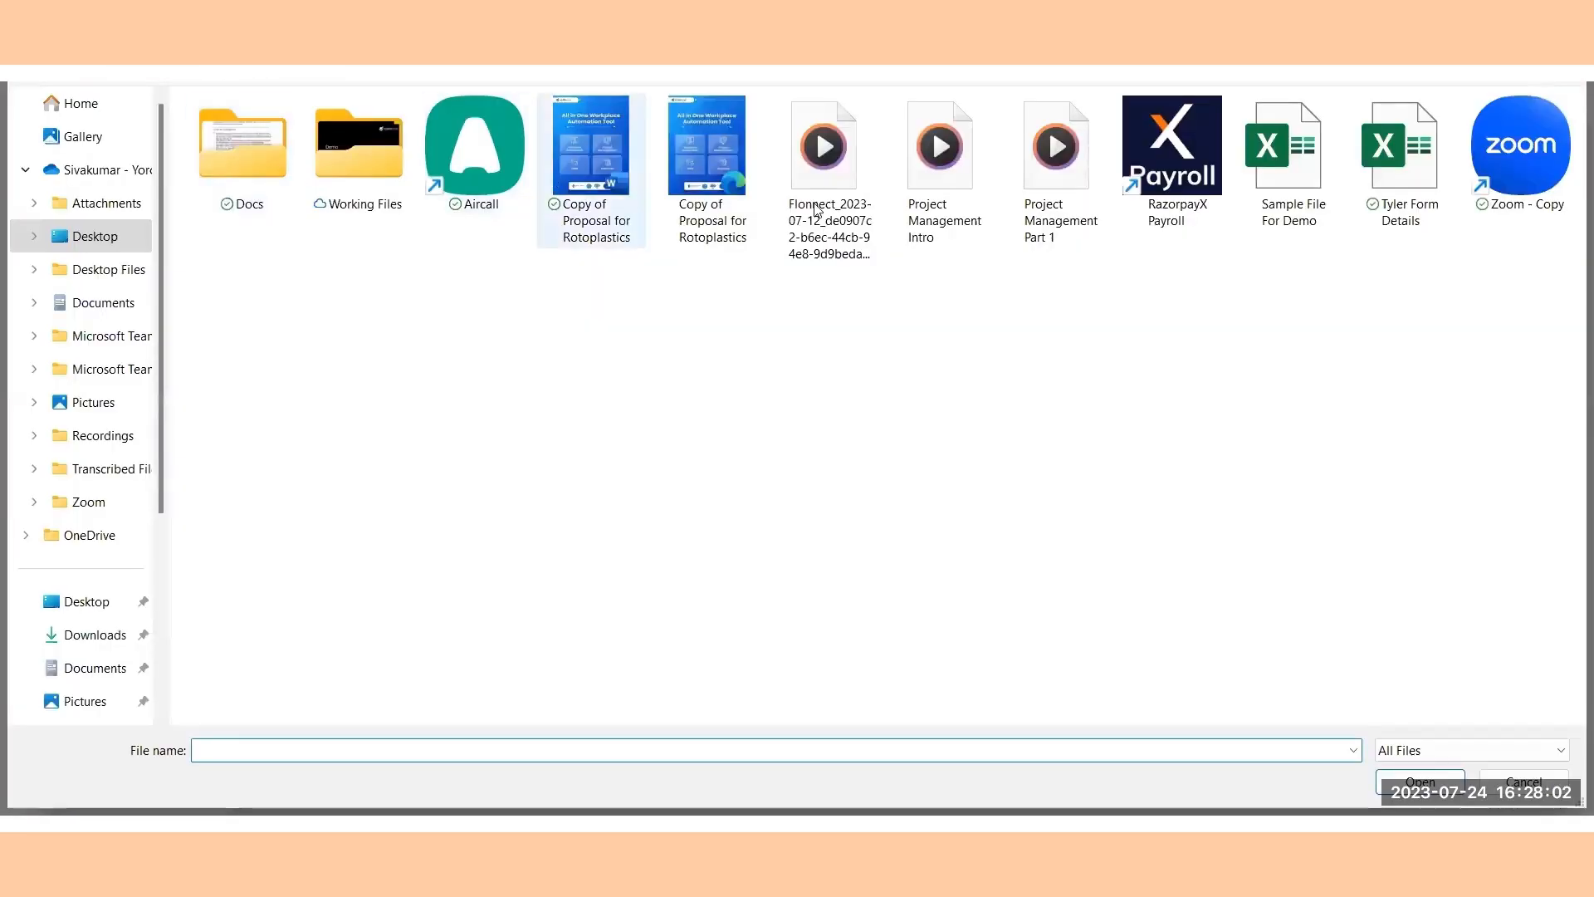
{"action": "left_click", "coordinate": [1312, 217]}
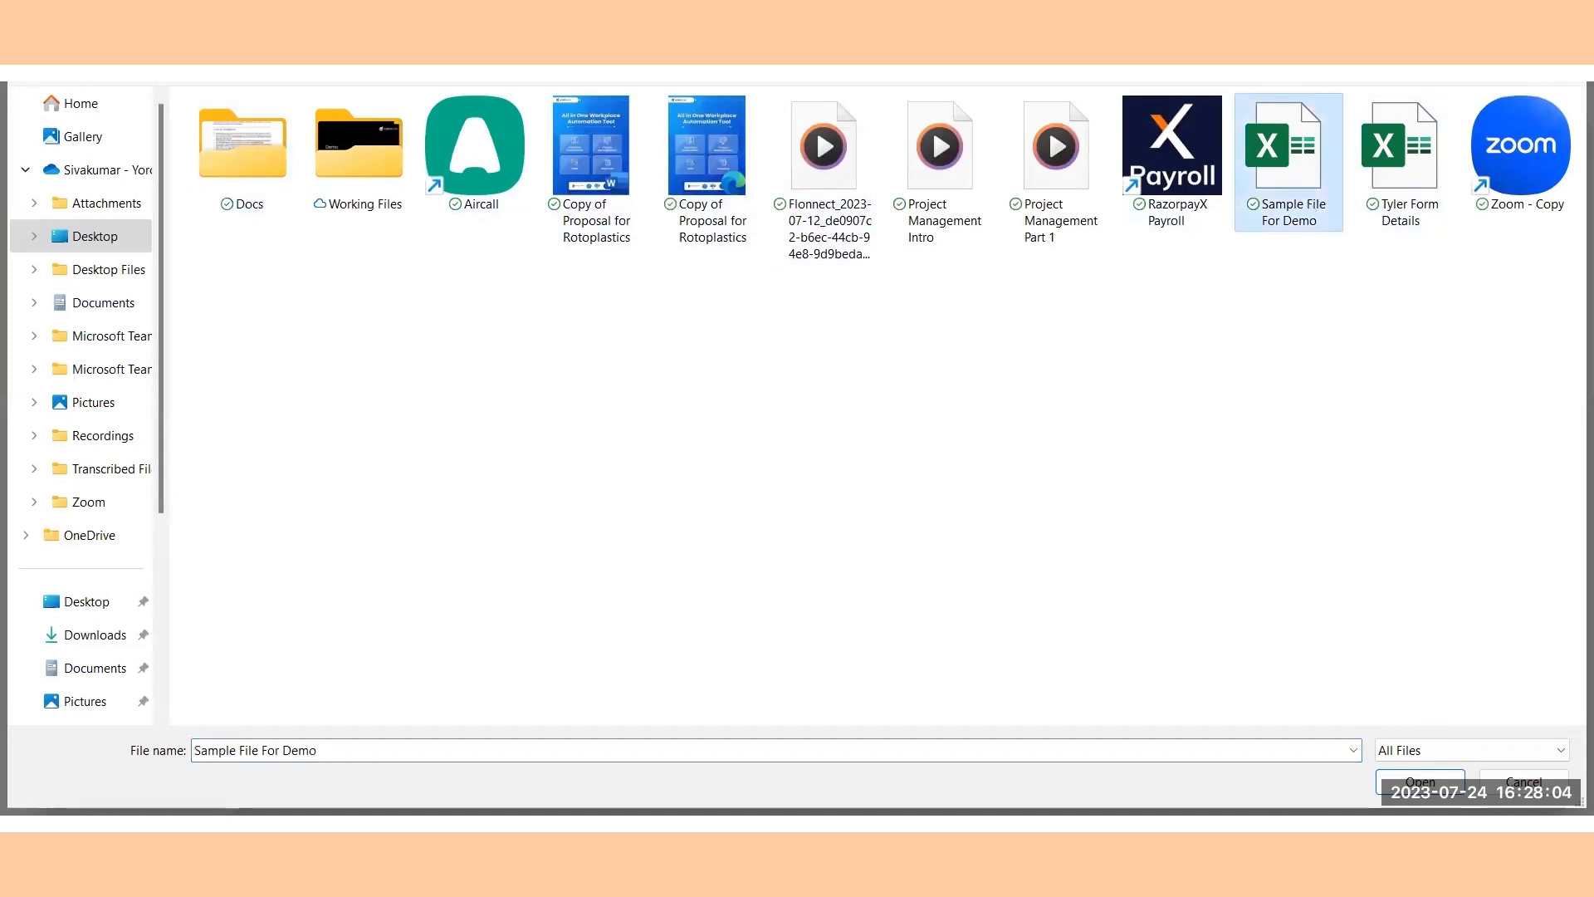
{"action": "key", "text": "Return"}
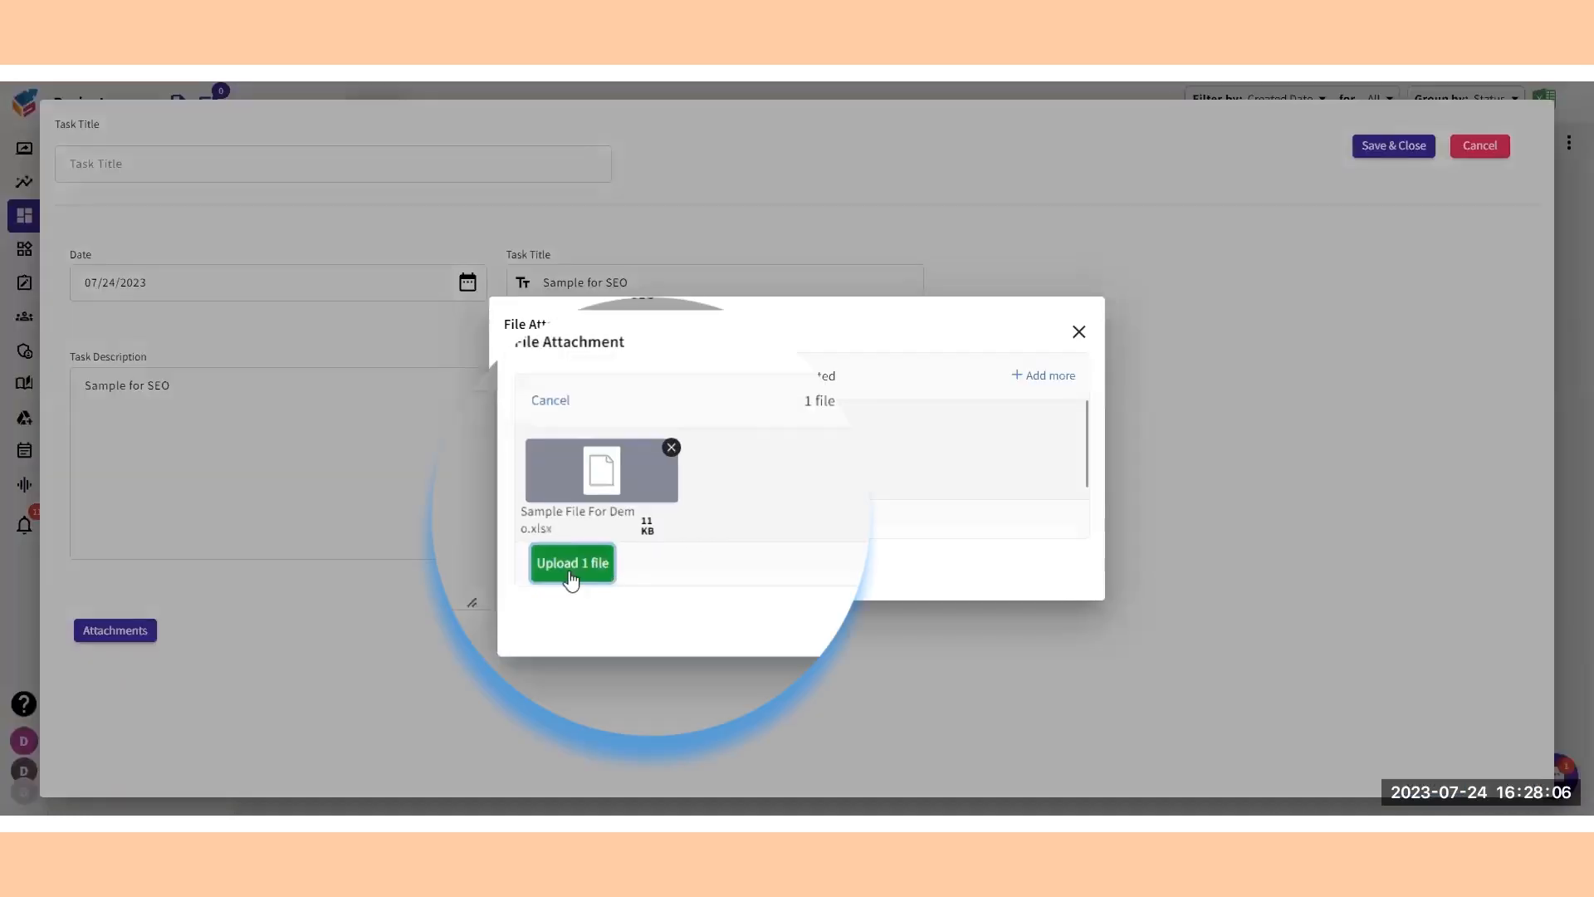
{"action": "left_click", "coordinate": [570, 571]}
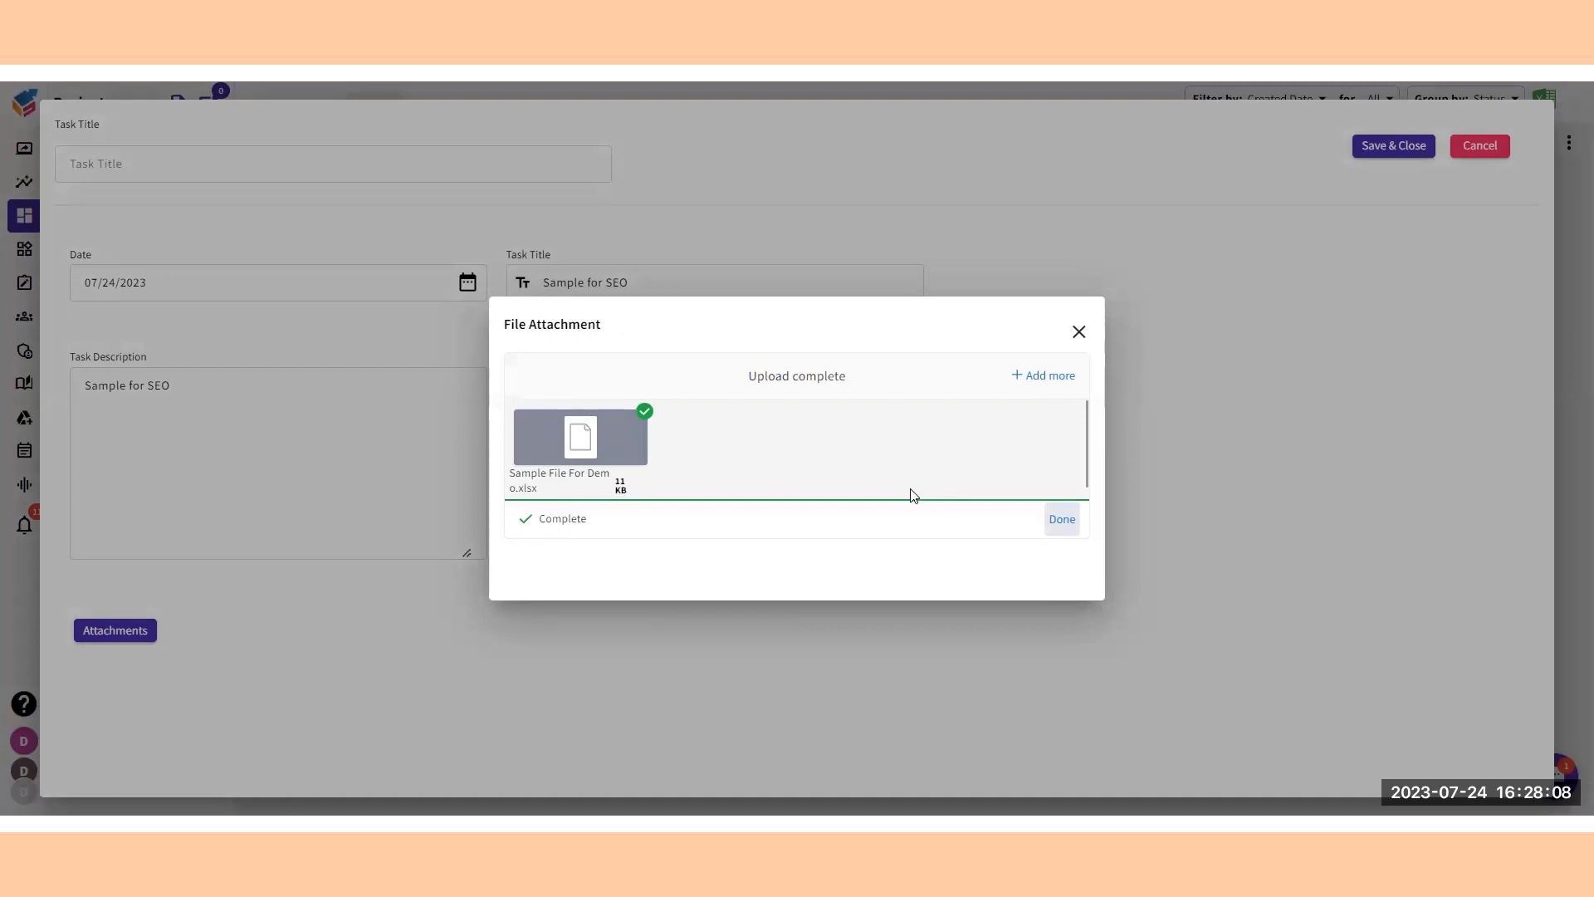
{"action": "left_click", "coordinate": [1063, 519]}
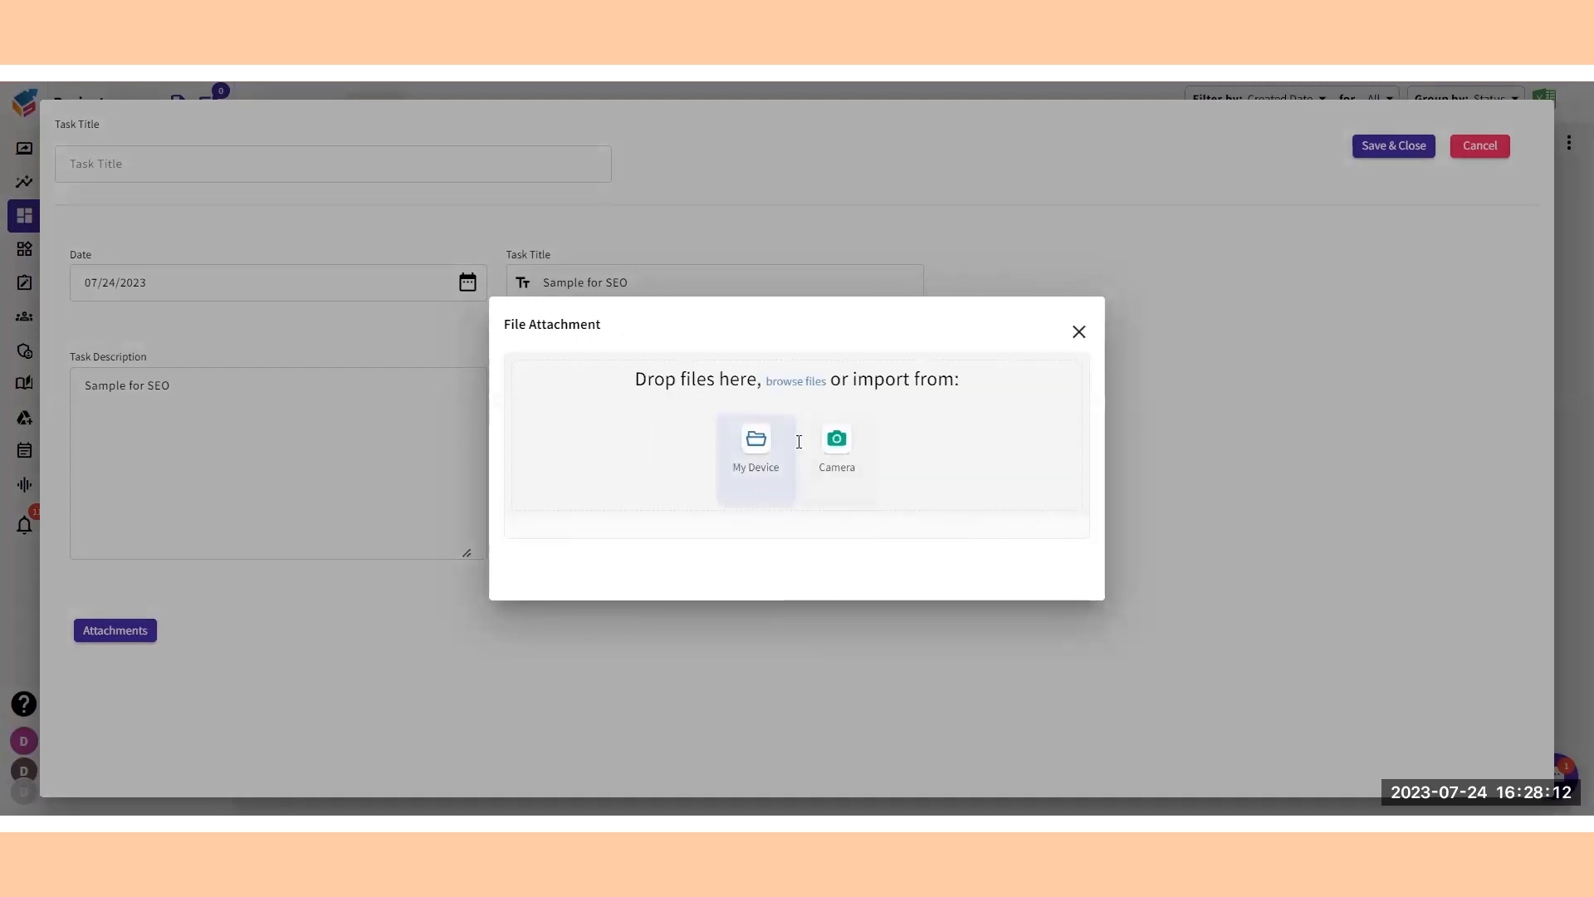
{"action": "left_click", "coordinate": [1079, 333]}
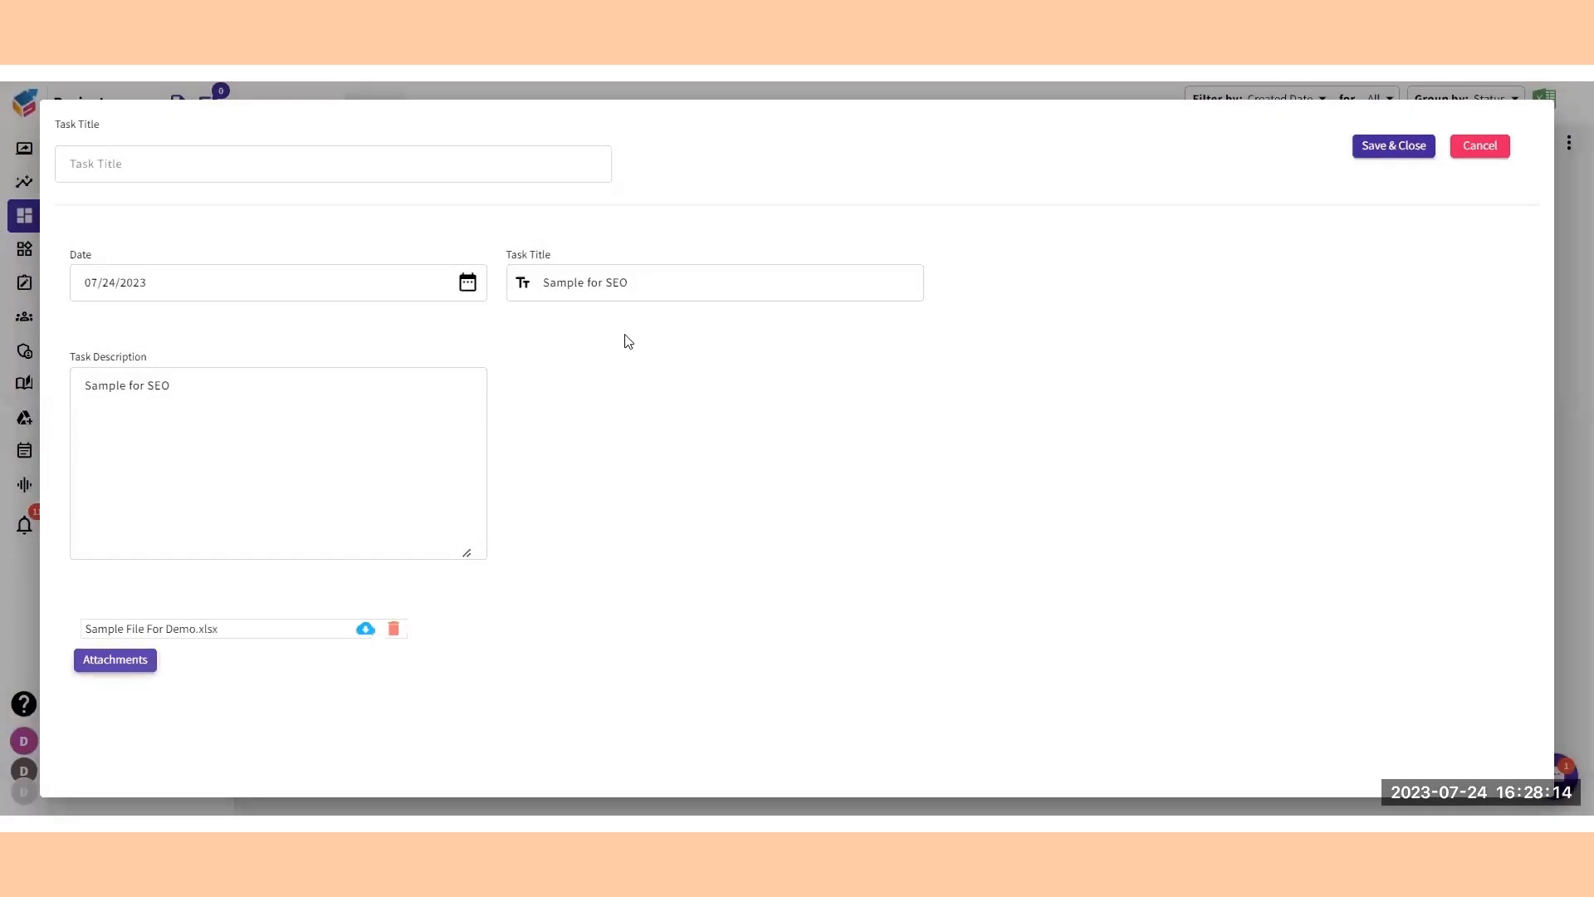
{"action": "left_click", "coordinate": [1385, 148]}
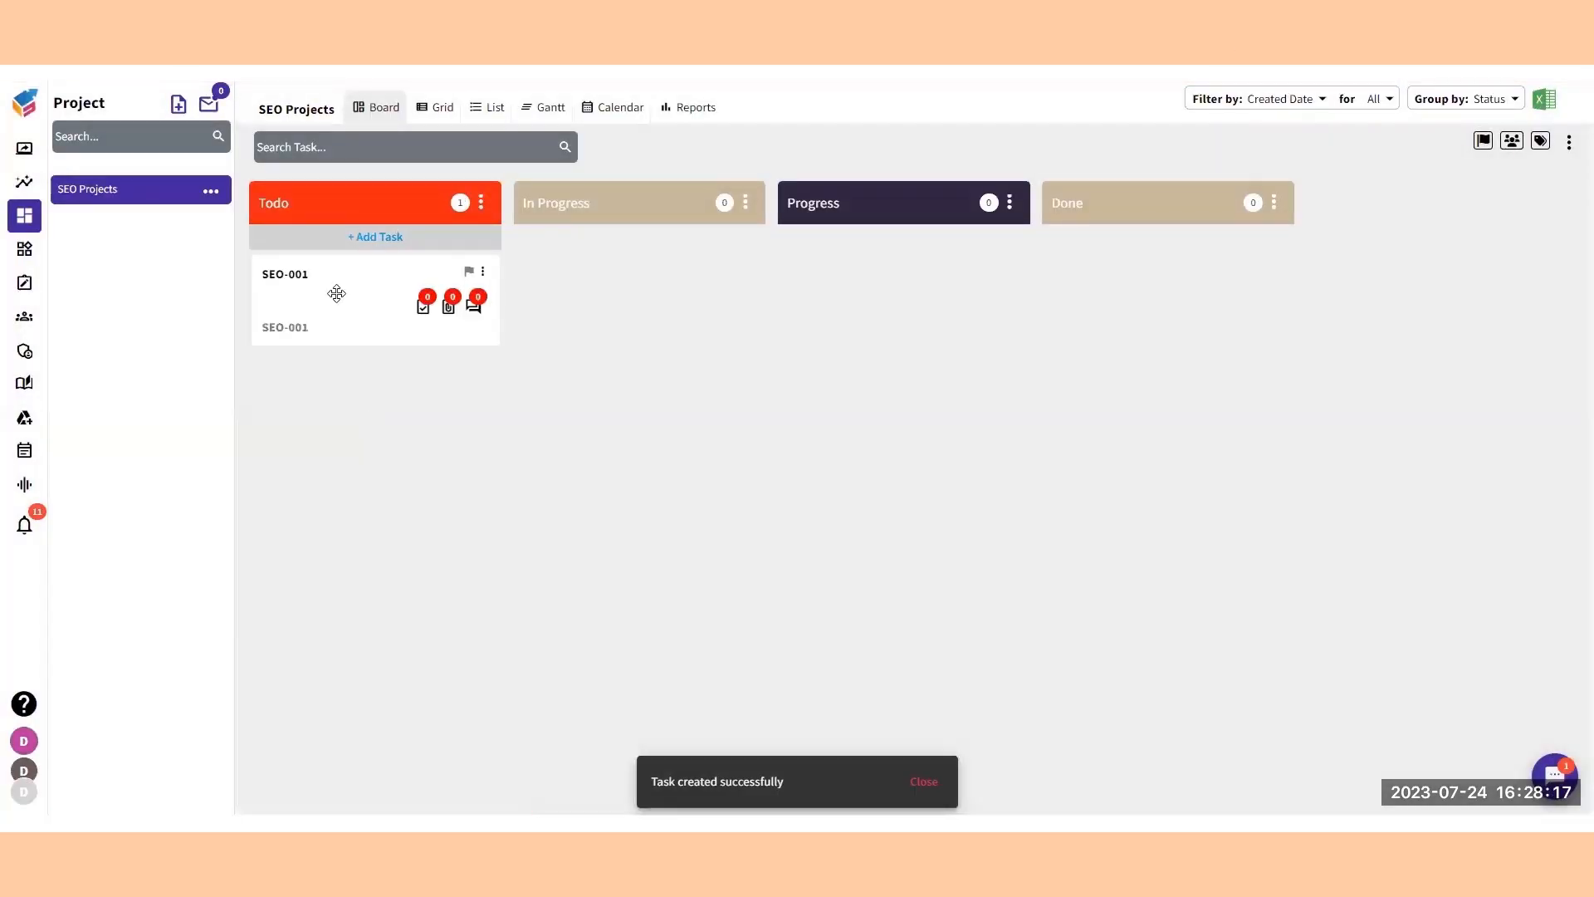
Open the Sample for SEO task and set its start date to 24-Jul-2023 and its due date to 31-Aug-2023.
{"action": "left_click", "coordinate": [336, 294]}
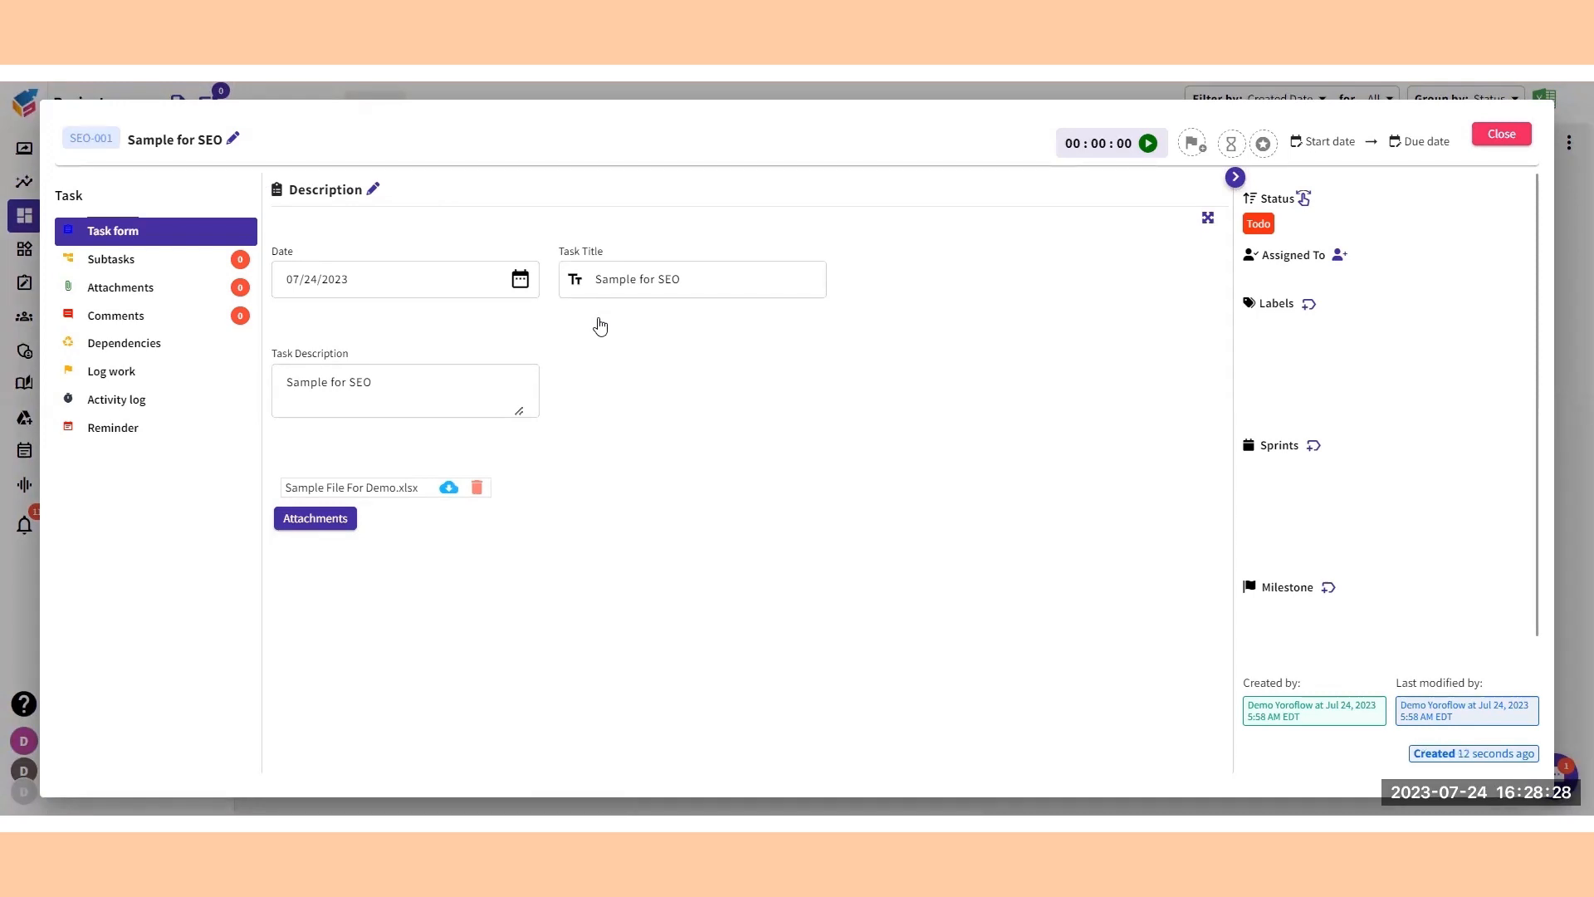
{"action": "left_click", "coordinate": [1330, 141]}
{"action": "left_click", "coordinate": [1344, 392]}
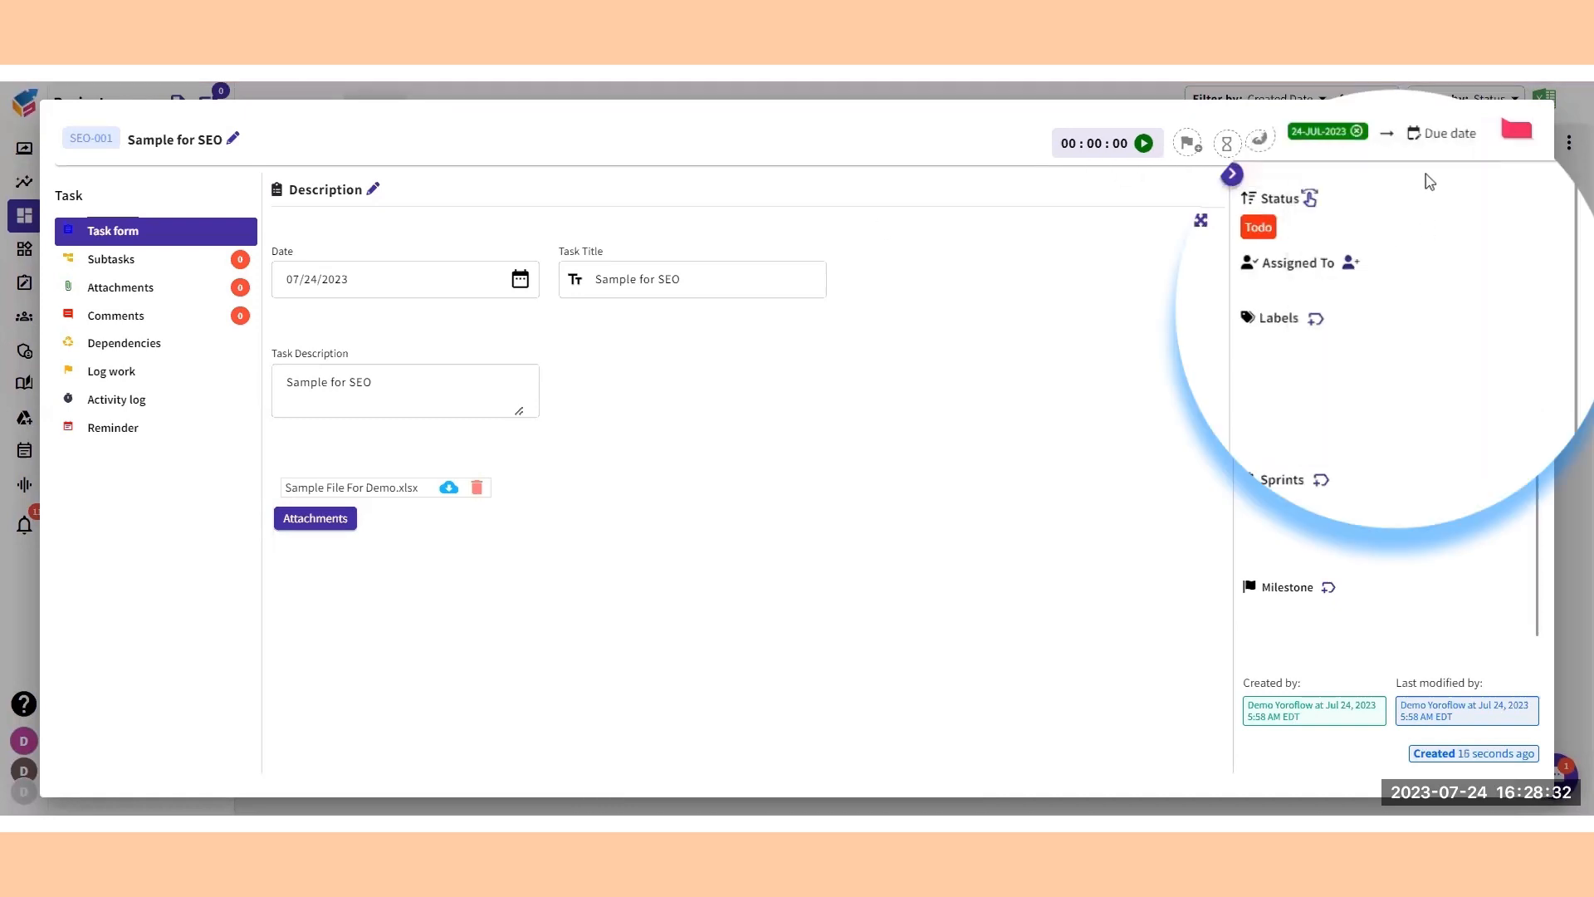
{"action": "left_click", "coordinate": [1438, 136]}
{"action": "left_click", "coordinate": [1566, 198]}
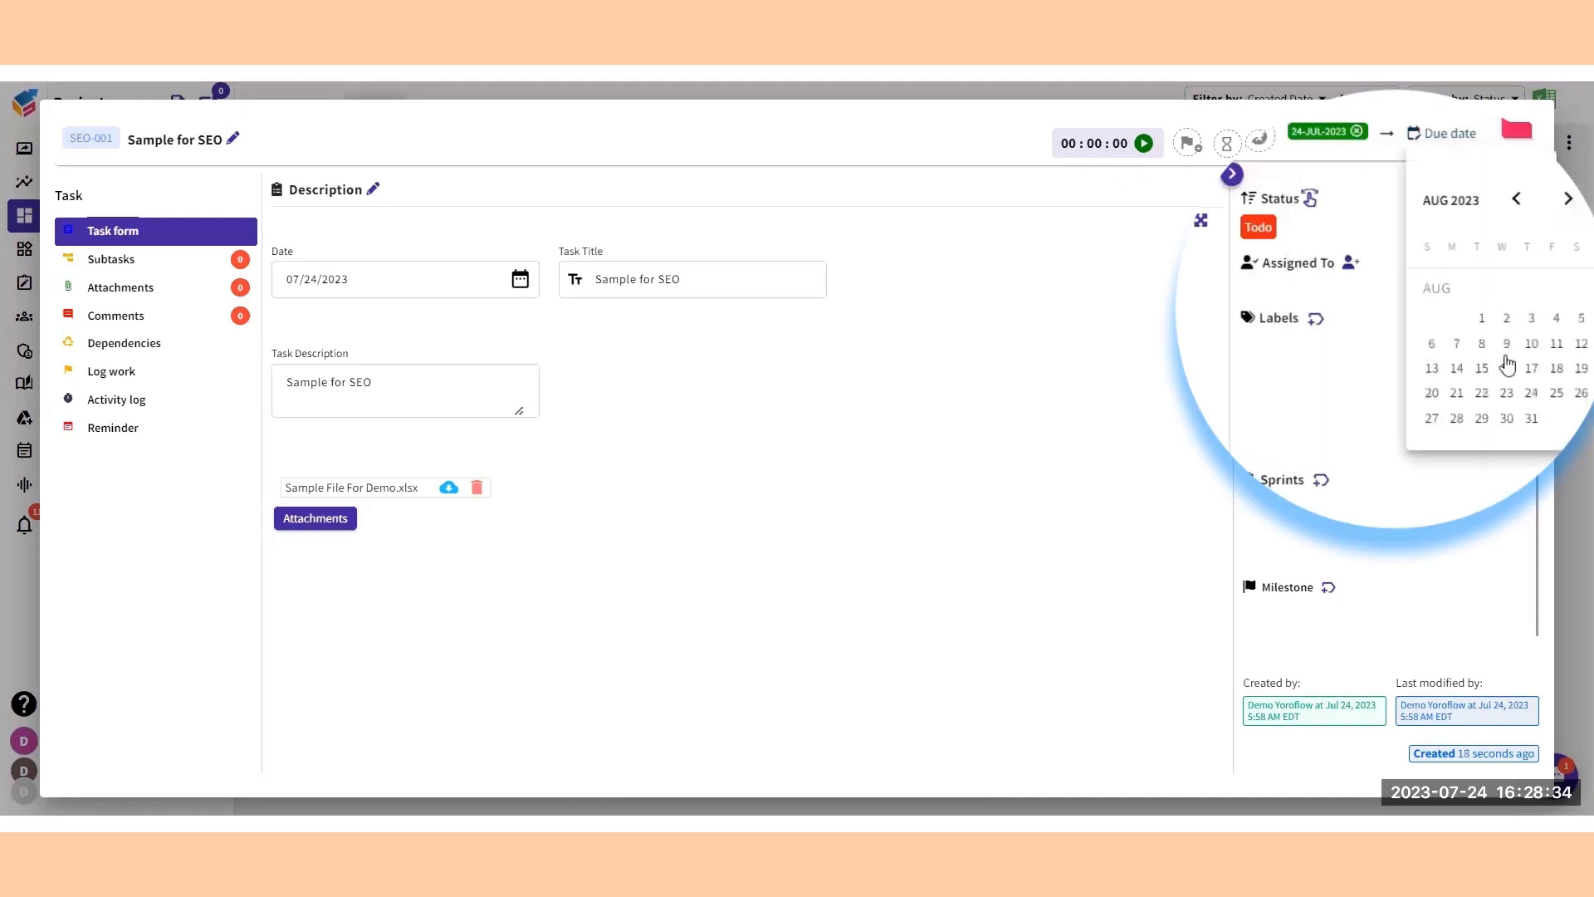
{"action": "left_click", "coordinate": [1532, 419]}
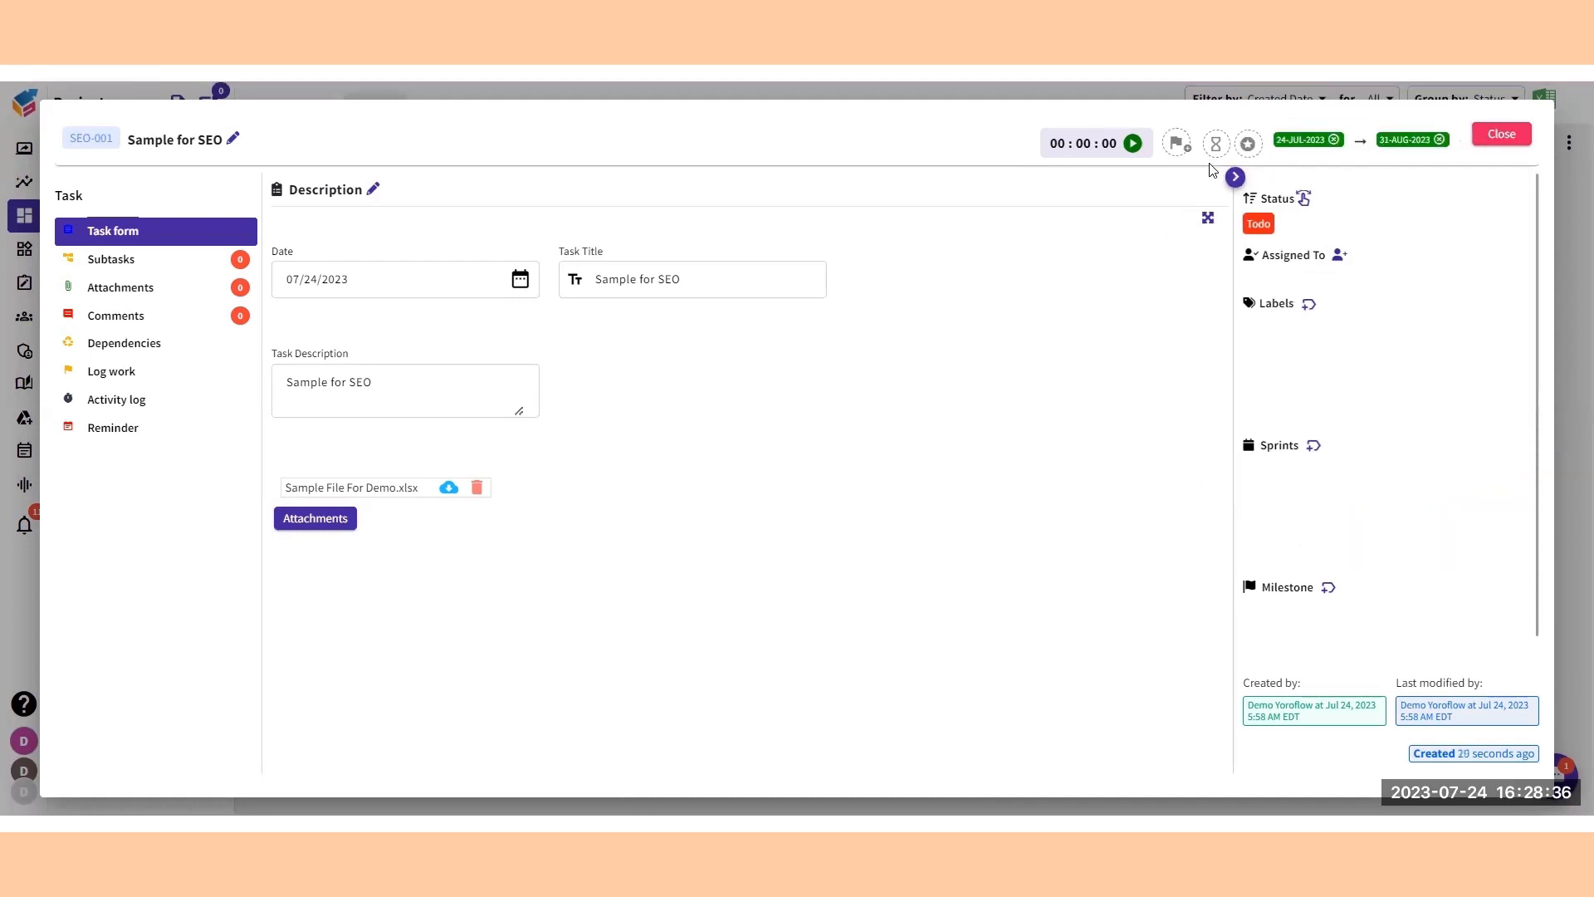
Set the task's estimate hours to 70 and apply the estimate.
{"action": "left_click", "coordinate": [1169, 147]}
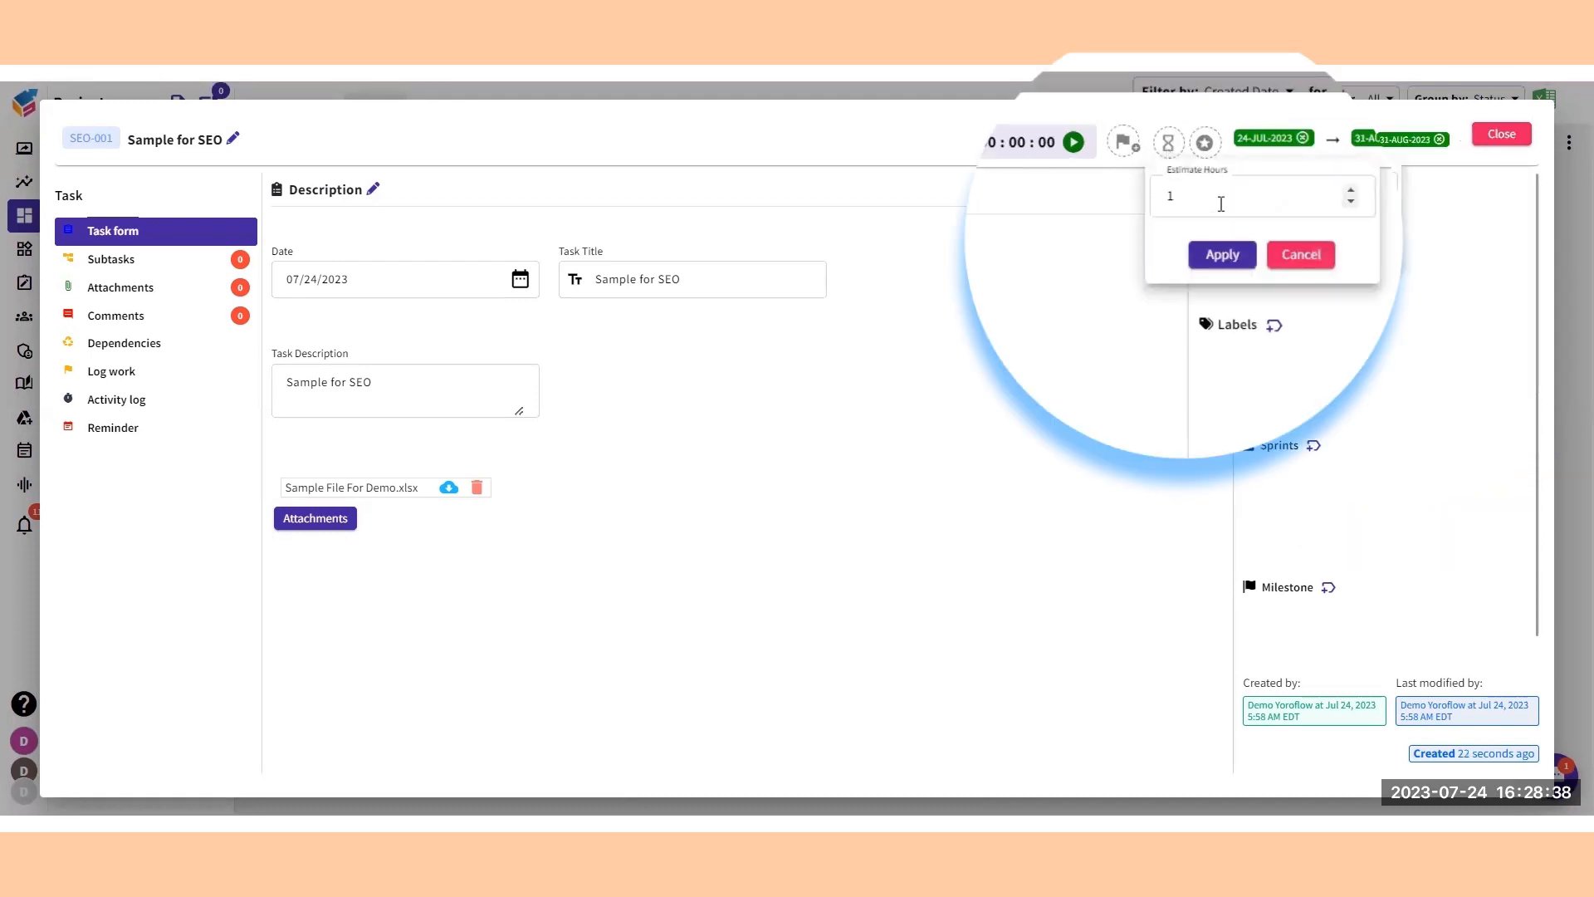
{"action": "left_click_drag", "start_coordinate": [1217, 200], "coordinate": [1120, 210]}
{"action": "type", "text": "70"}
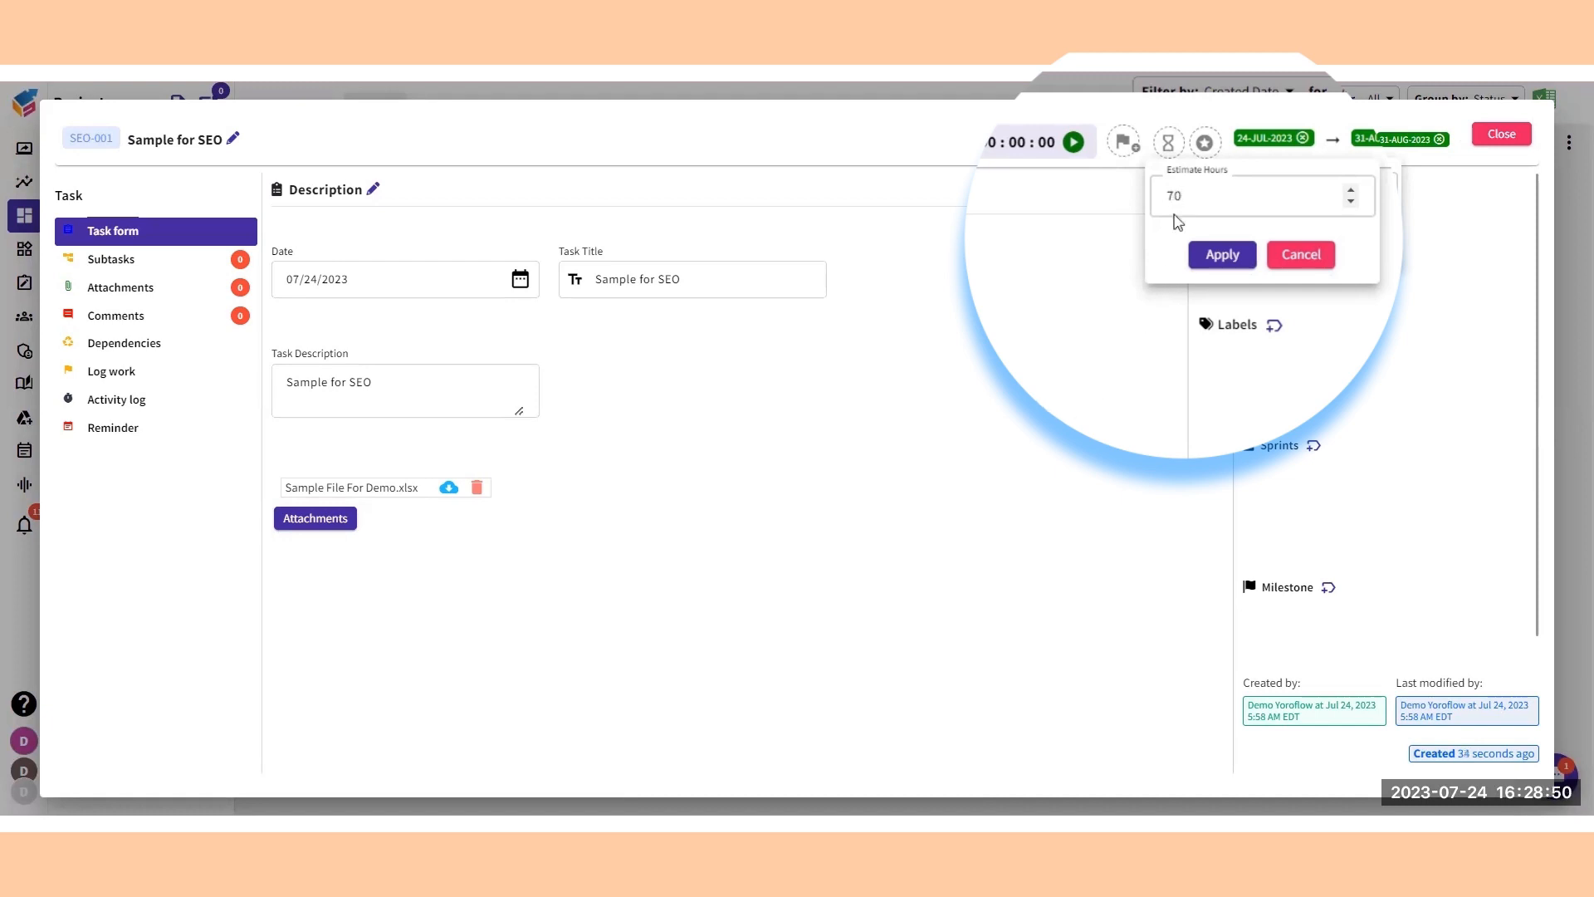
{"action": "left_click", "coordinate": [1208, 260]}
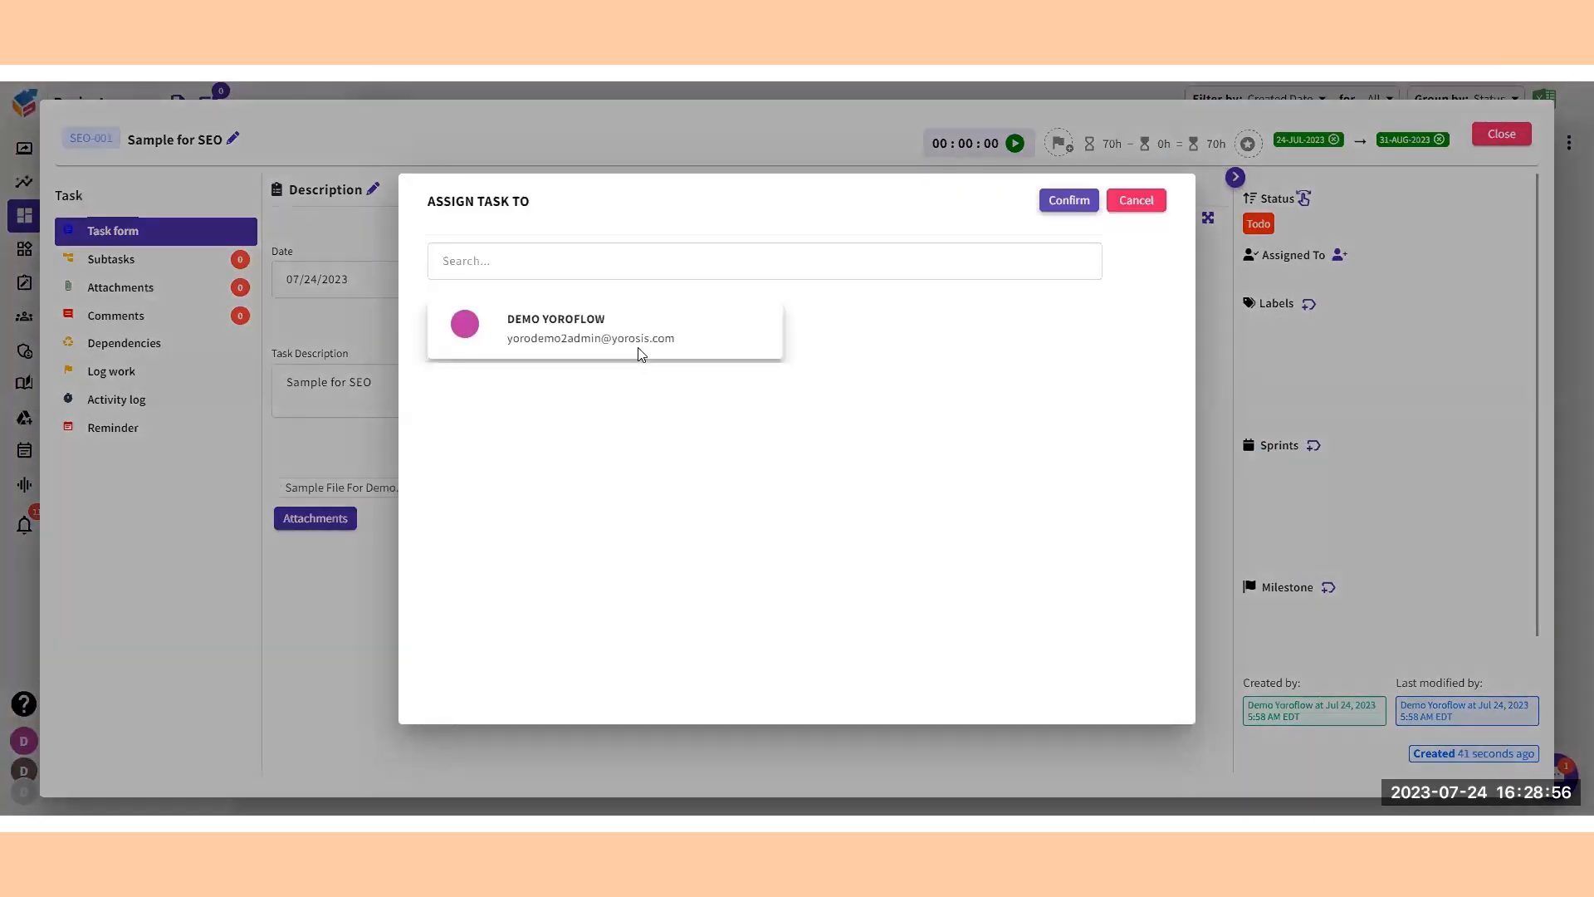
Assign the Sample for SEO task to the demo user and confirm the assignment.
{"action": "left_click", "coordinate": [639, 348]}
{"action": "left_click", "coordinate": [1059, 203]}
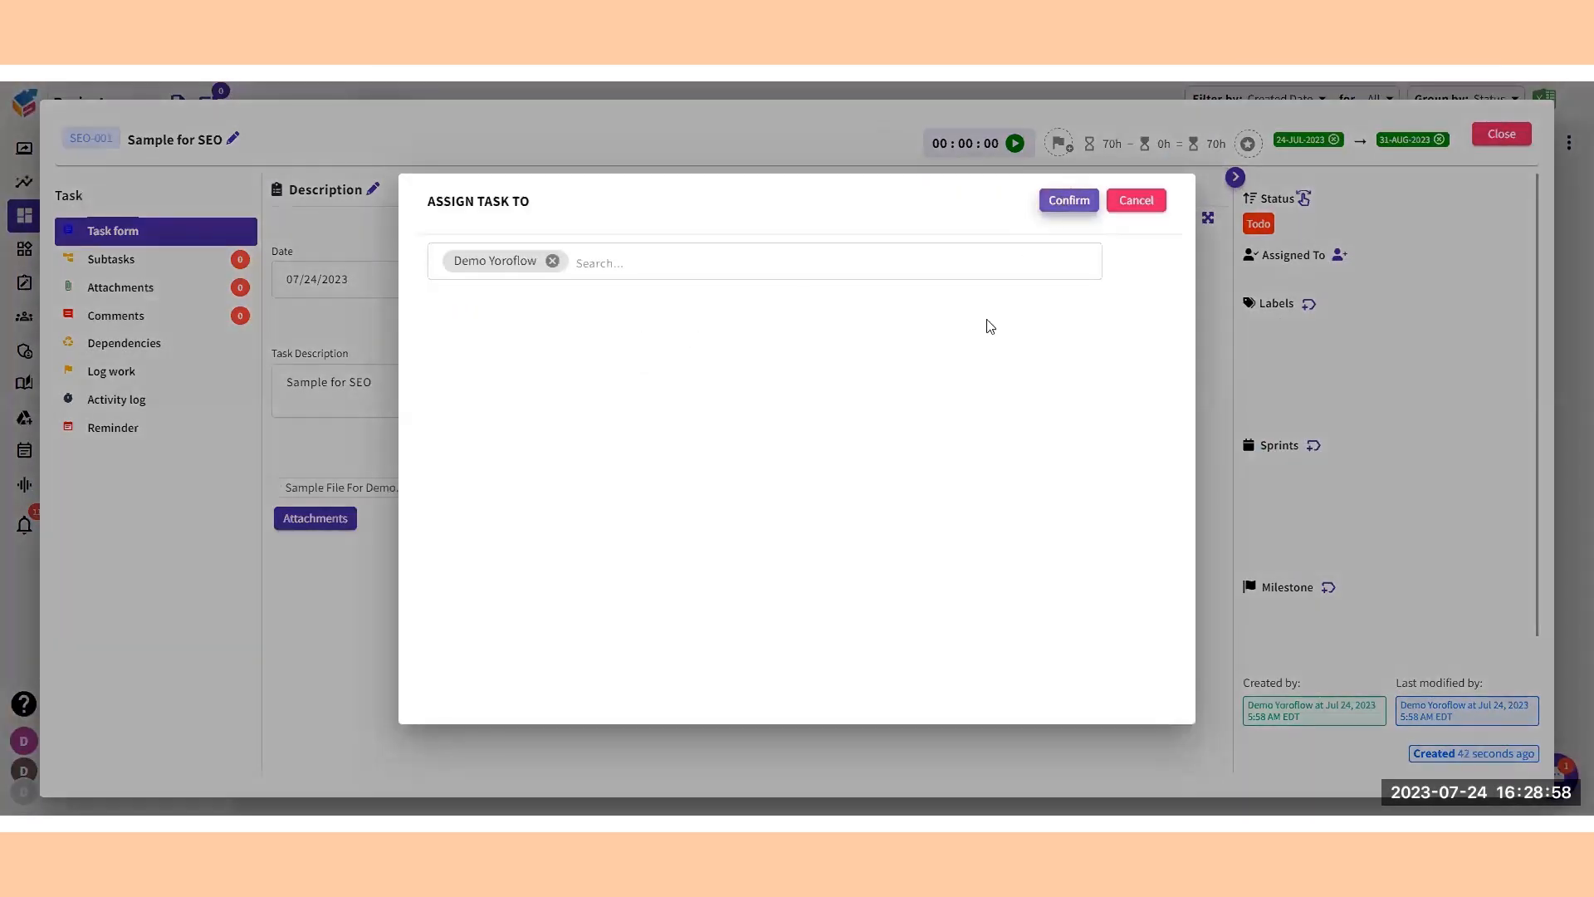
{"action": "left_click", "coordinate": [1070, 203]}
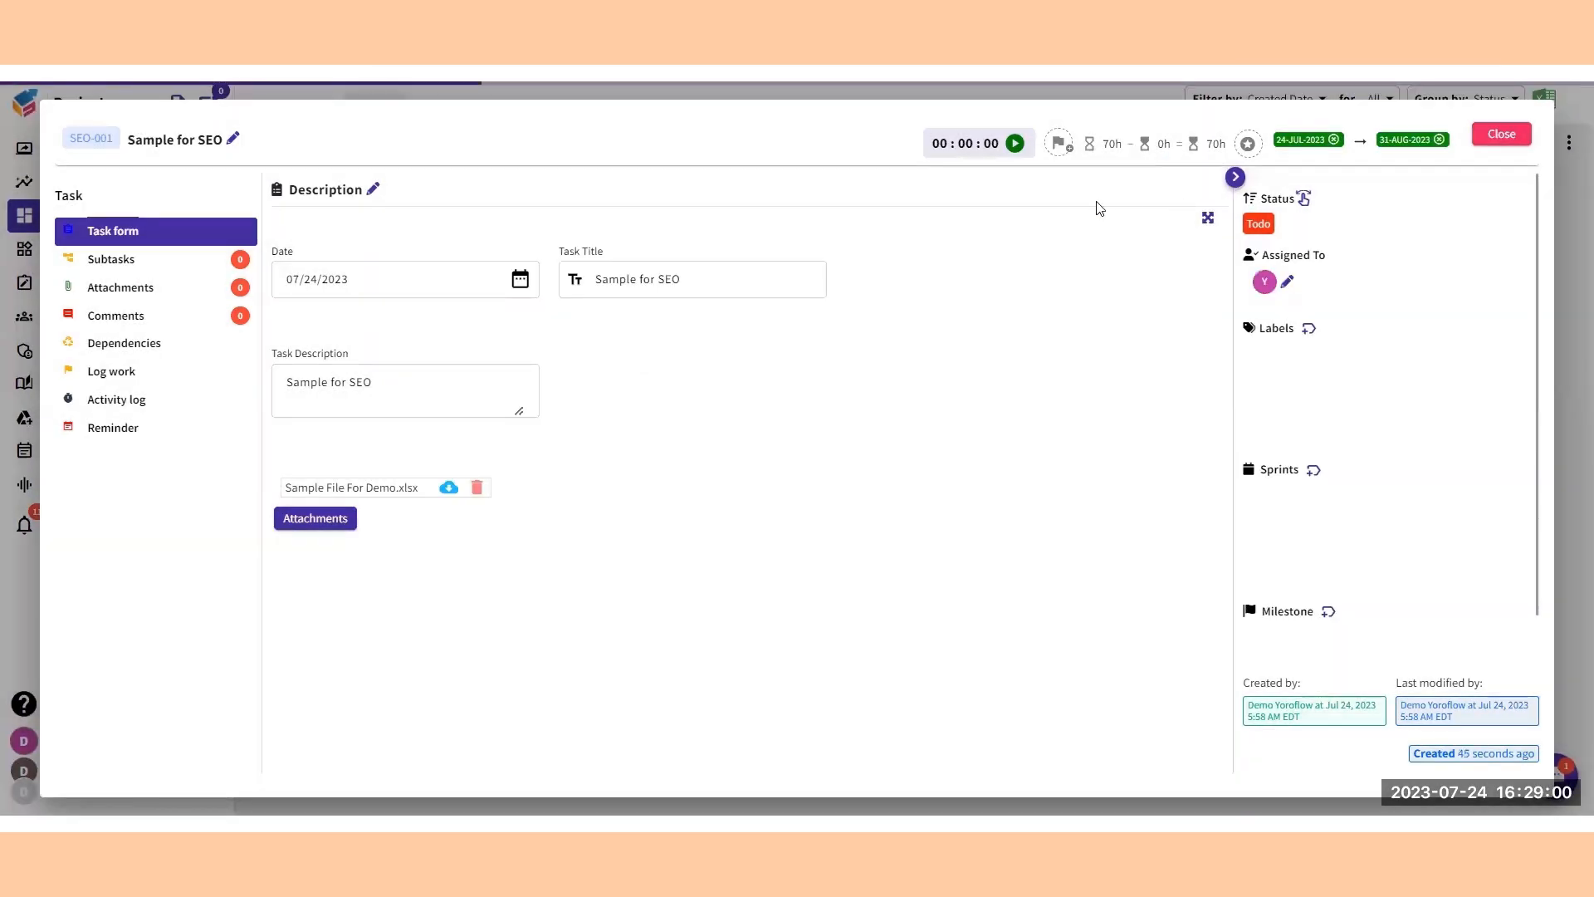
Add a work log entry to the task with 2 hours spent and the work date 7/24/2023.
{"action": "left_click", "coordinate": [145, 369]}
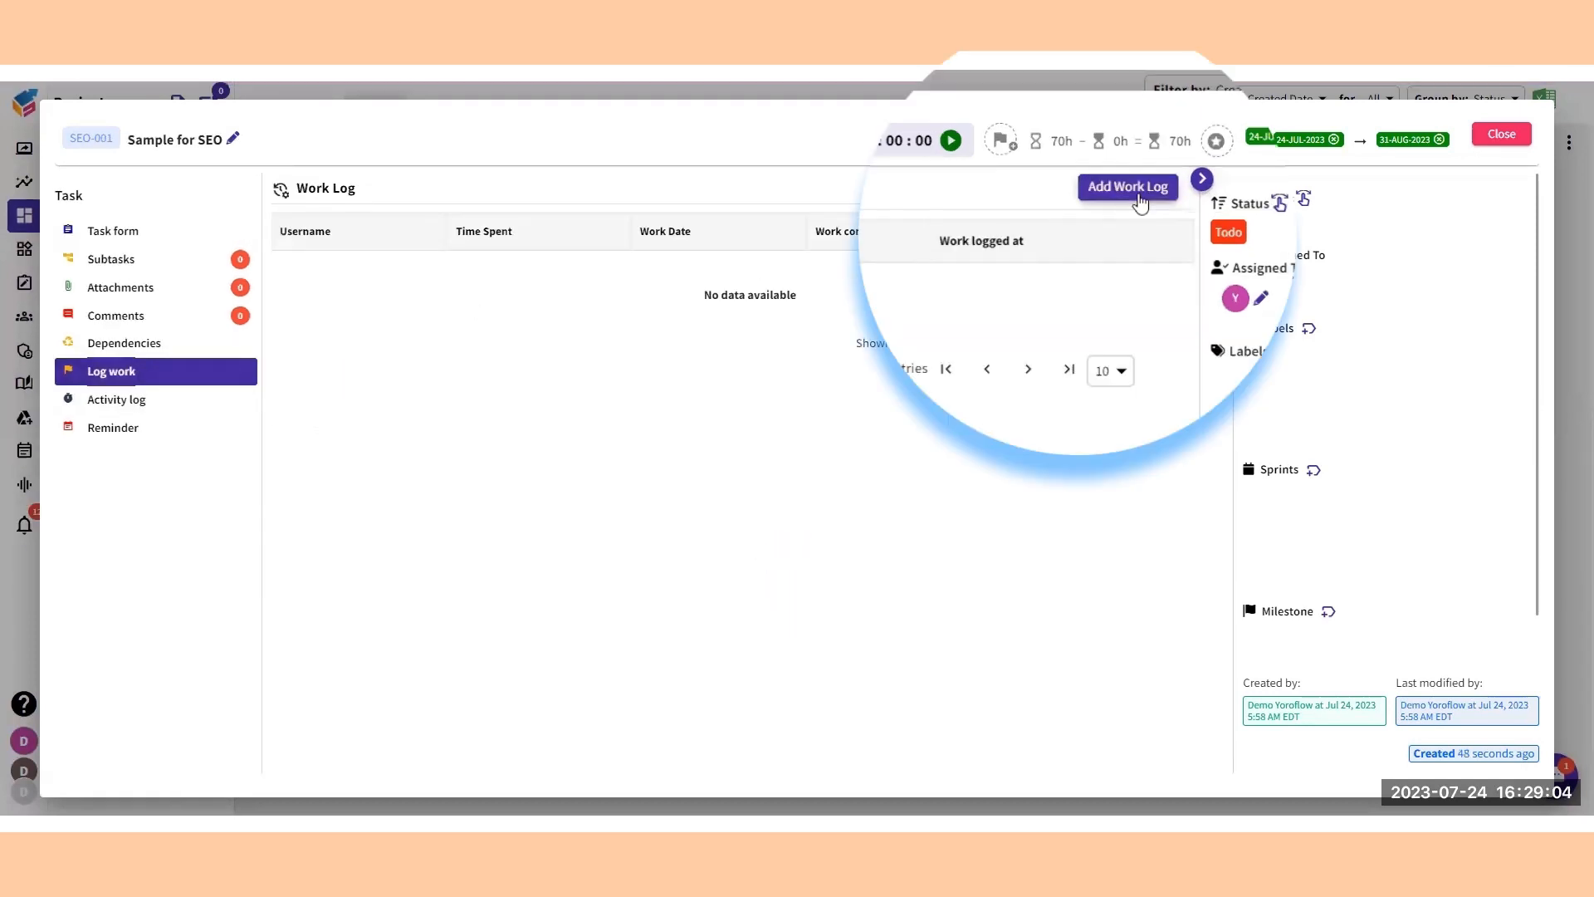
{"action": "left_click", "coordinate": [1170, 185]}
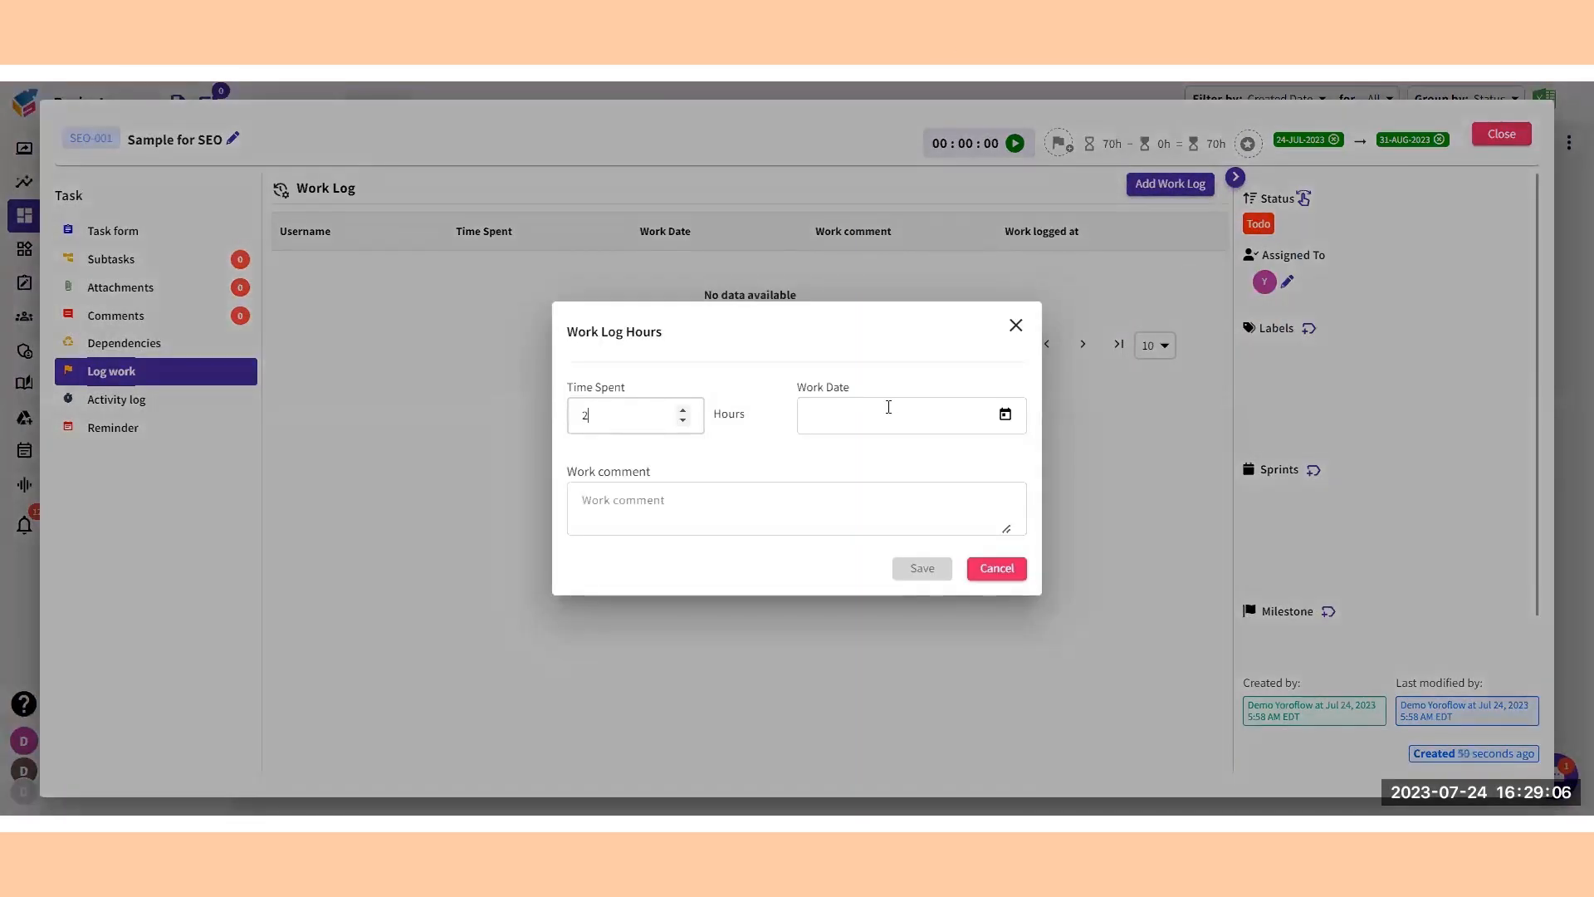
{"action": "left_click", "coordinate": [1004, 414]}
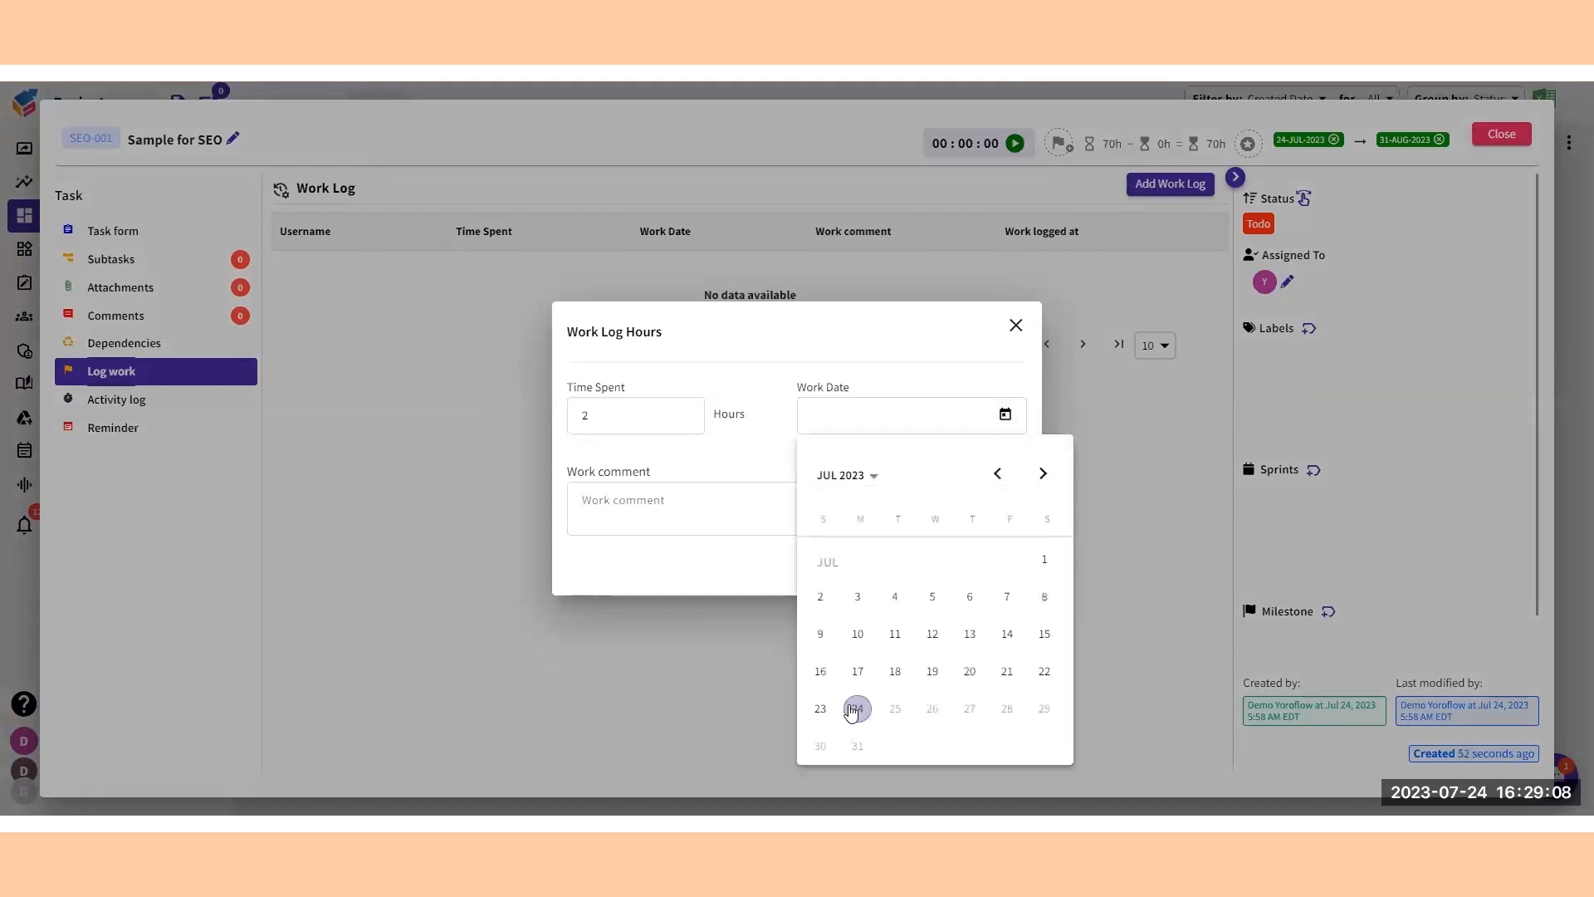
{"action": "left_click", "coordinate": [857, 708]}
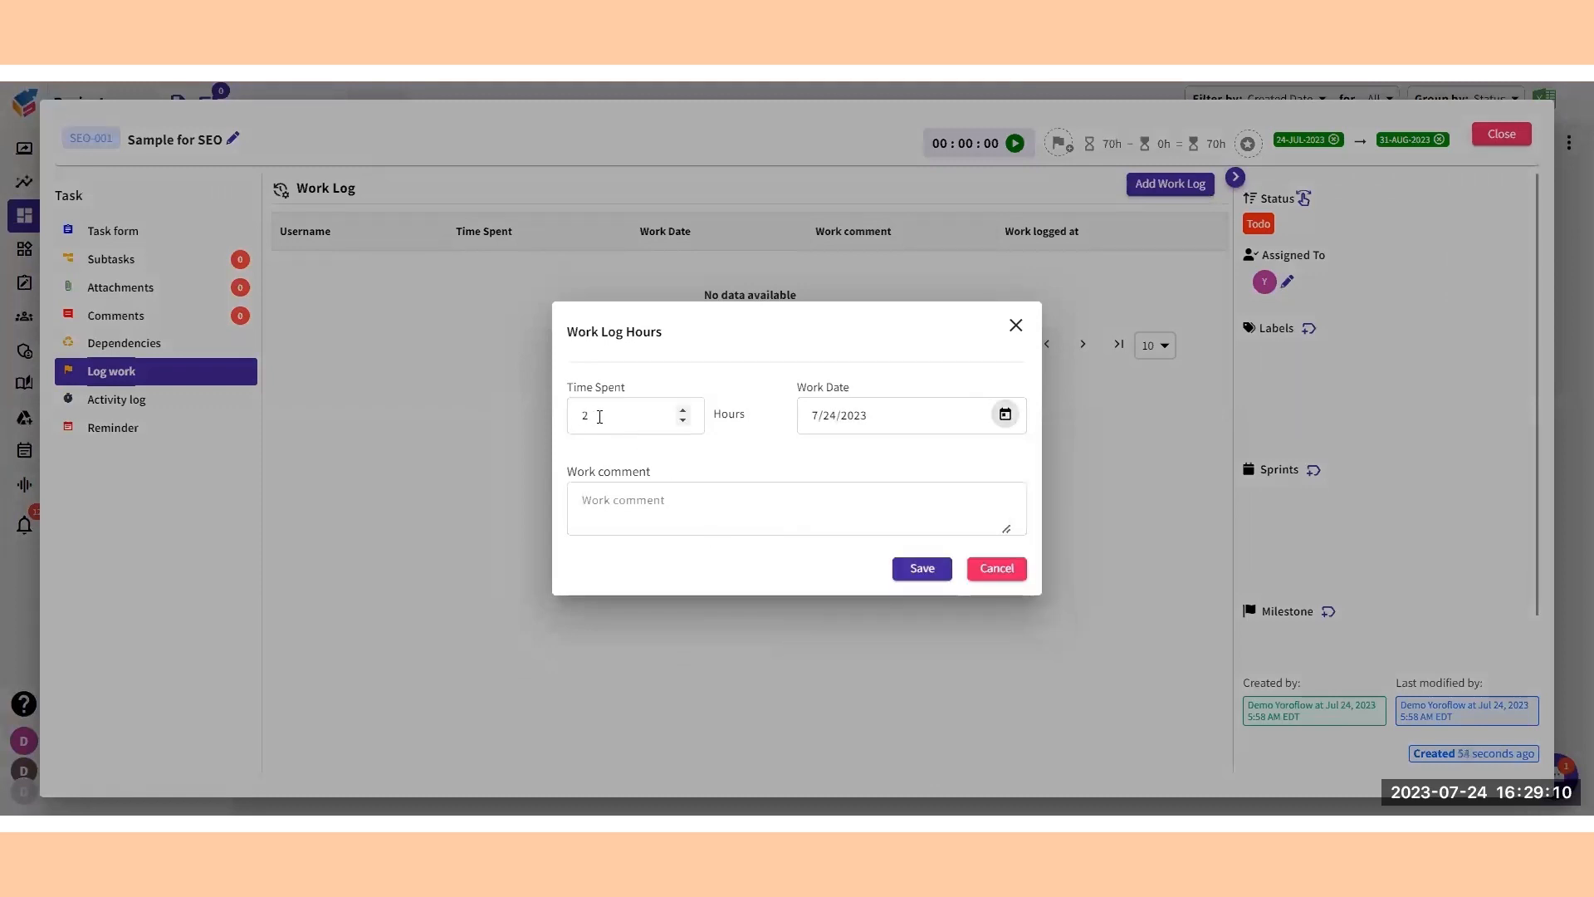
Save the work log with the comment "Worked on Sample SEO task" and start the task timer.
{"action": "left_click", "coordinate": [632, 506]}
{"action": "type", "text": "Samp"}
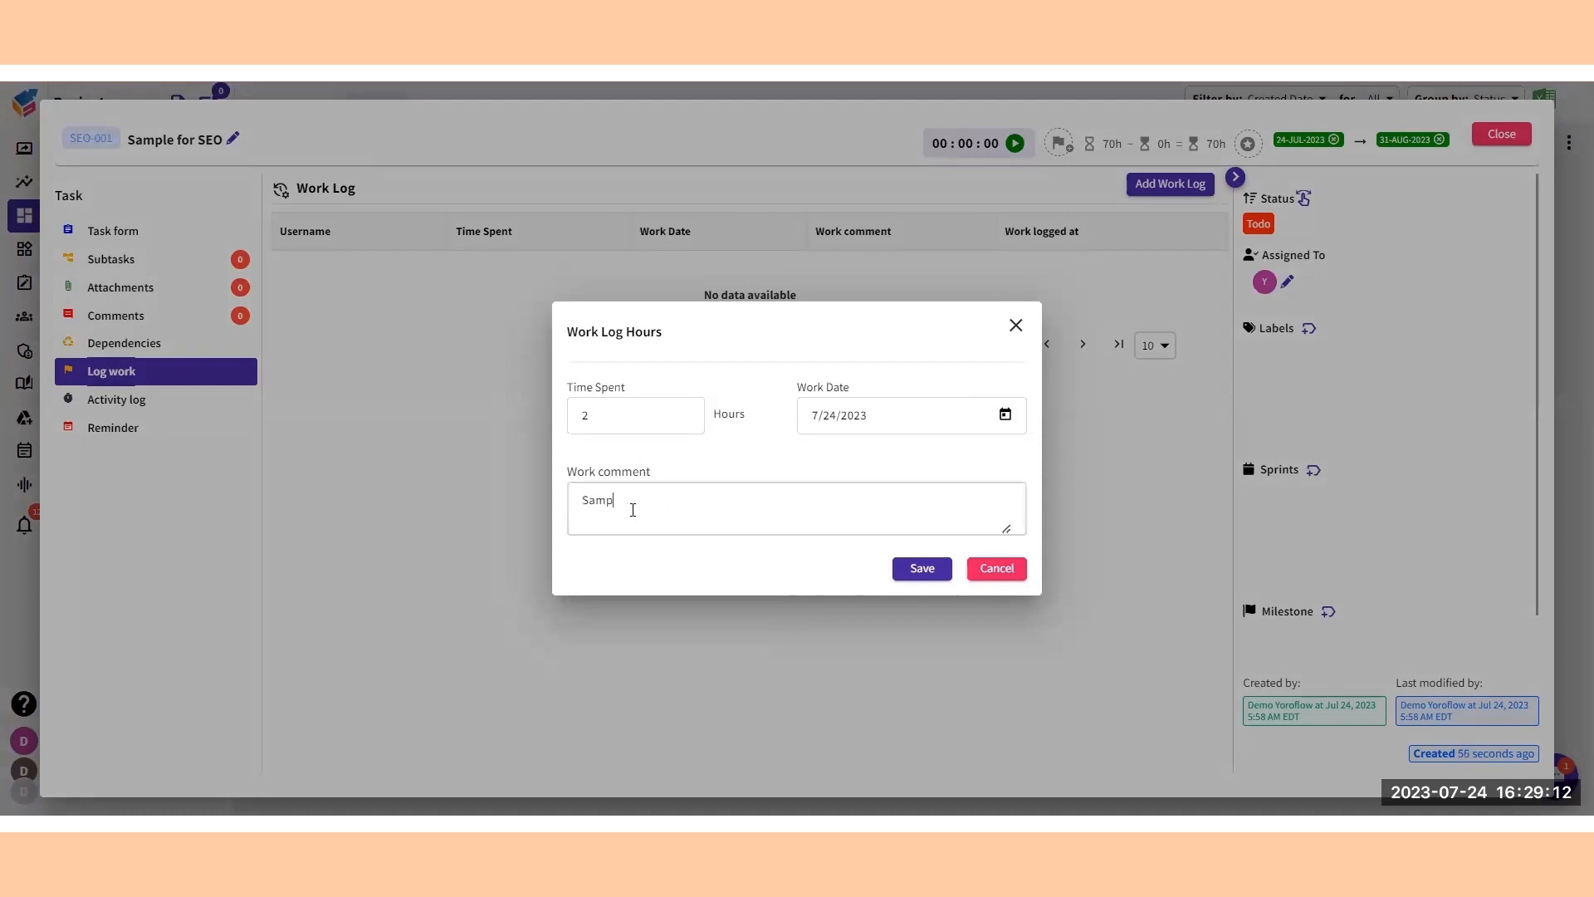
{"action": "key", "text": "BackSpace"}
{"action": "key", "text": "BackSpace"}
{"action": "key", "text": "BackSpace"}
{"action": "type", "text": "Worked on Sam"}
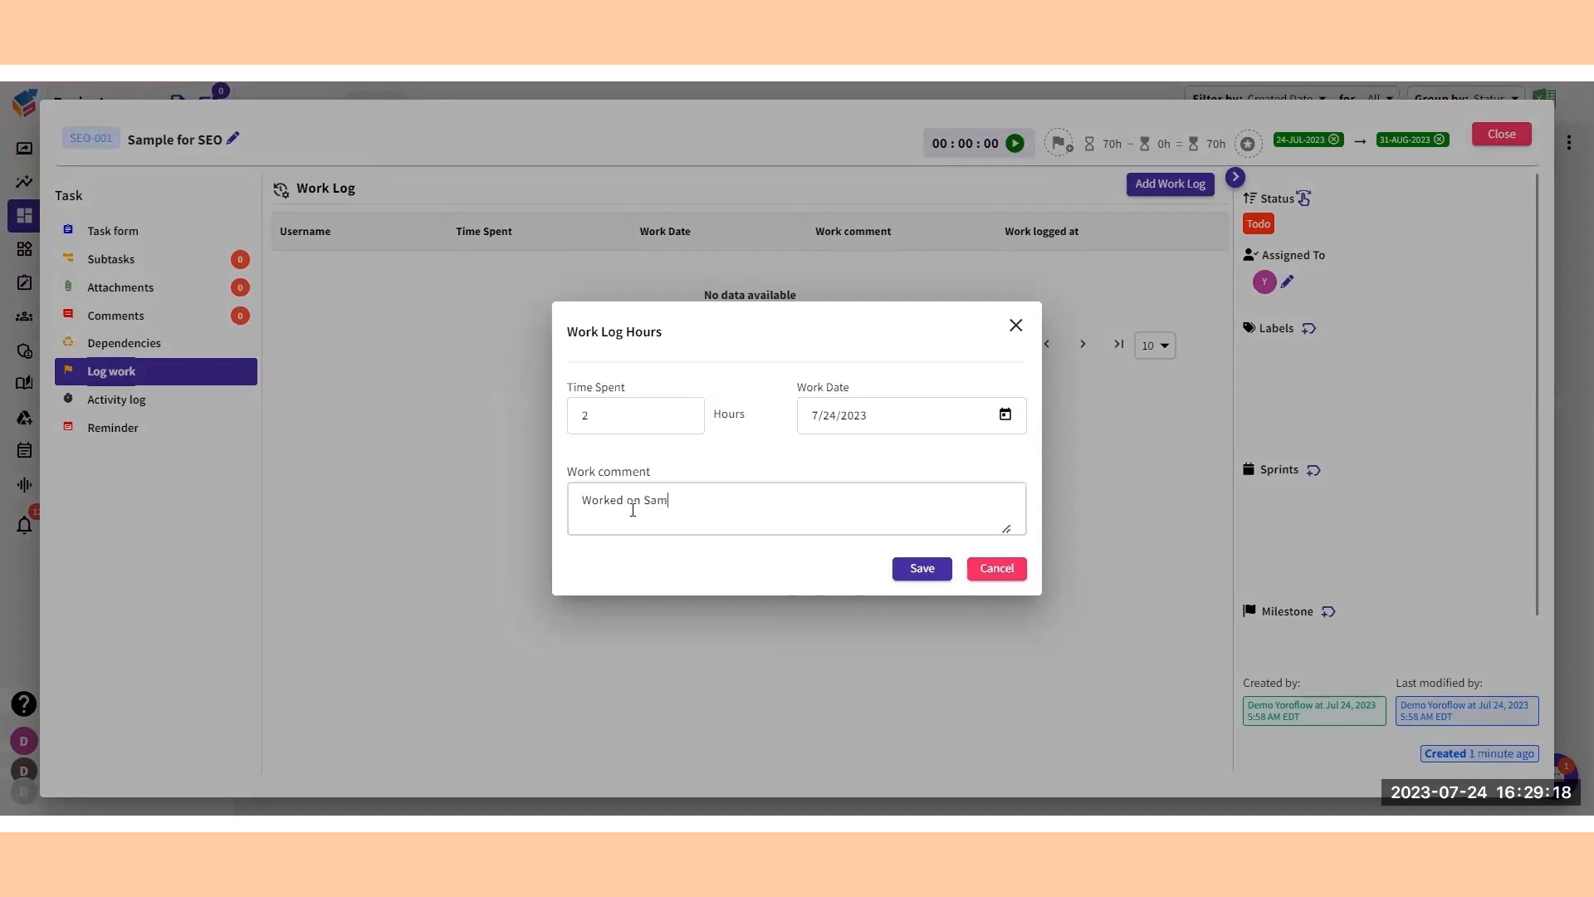
{"action": "type", "text": "ple SEO task"}
{"action": "left_click", "coordinate": [920, 578]}
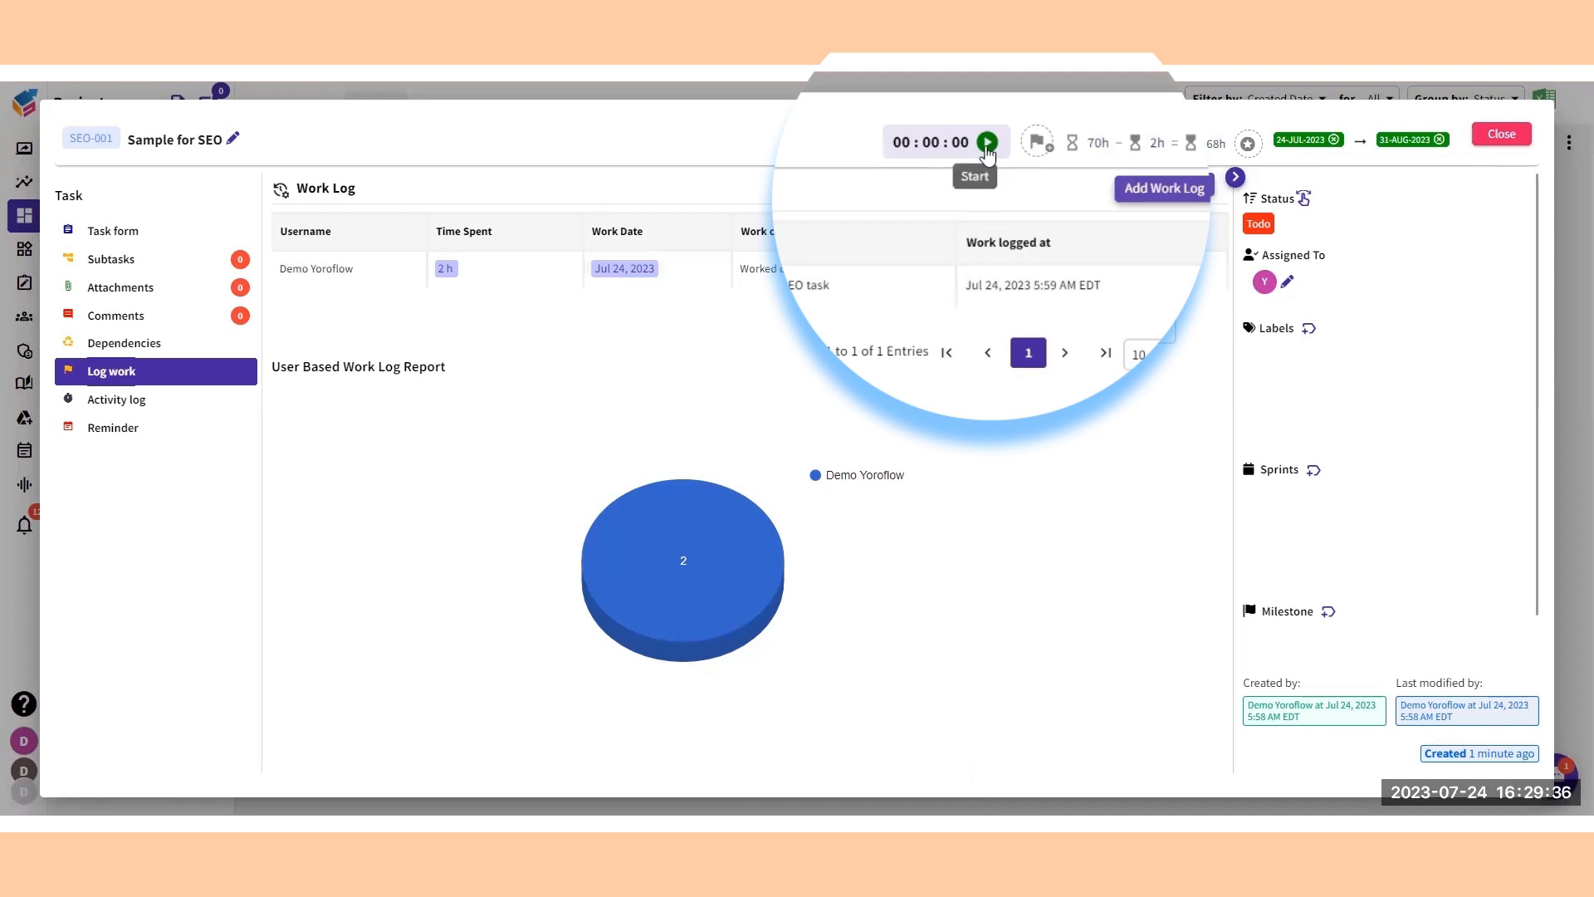
{"action": "left_click", "coordinate": [987, 145]}
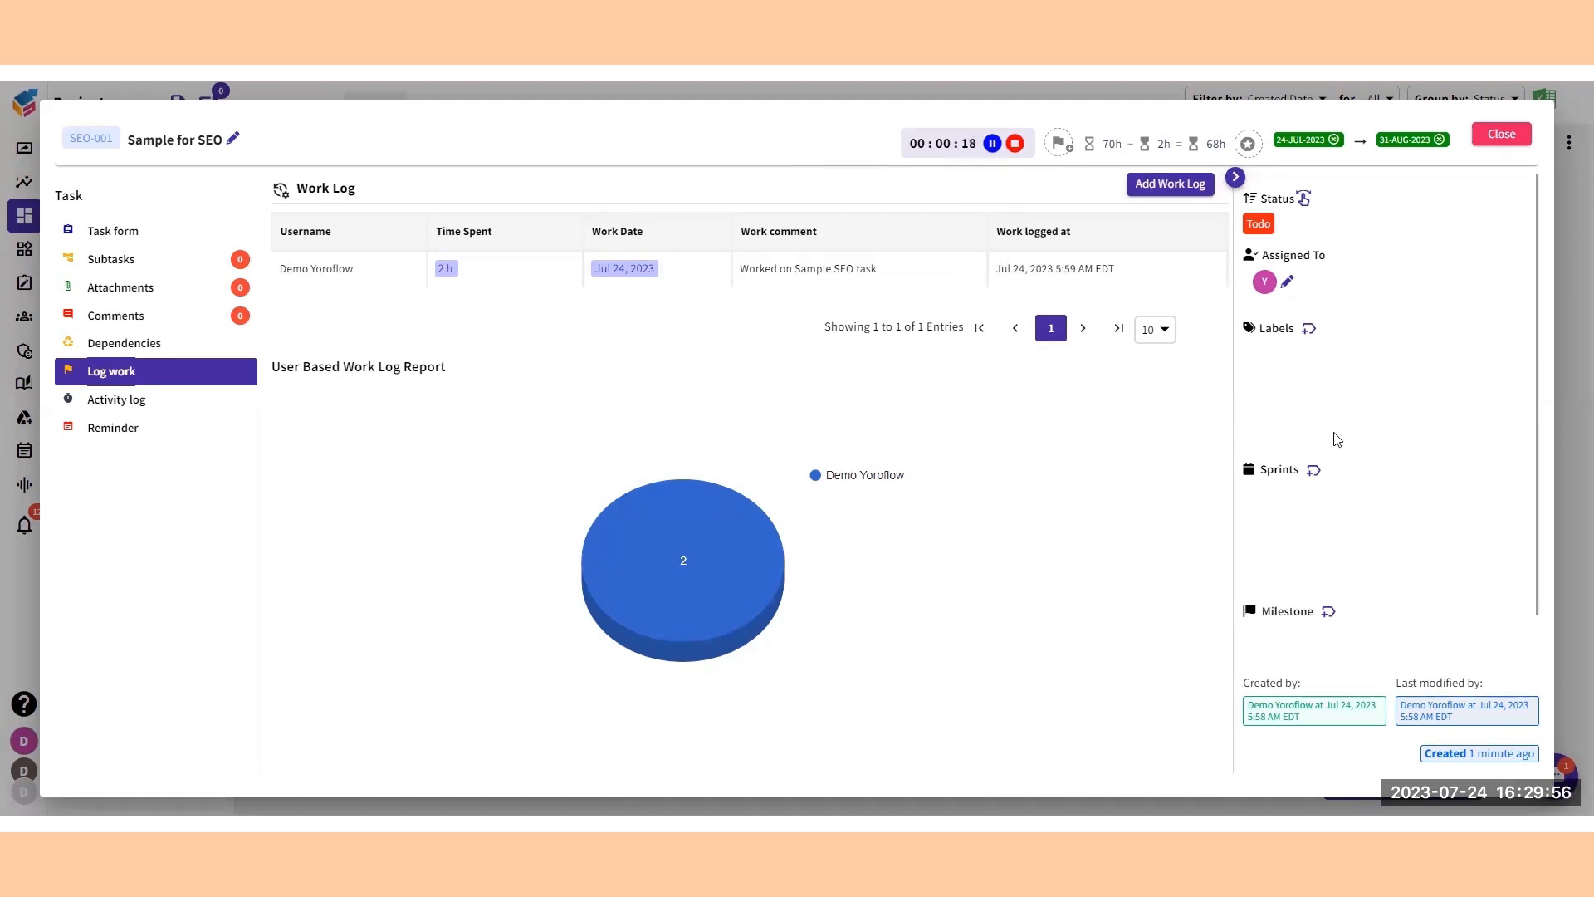
Create a new label named "Sampe SEo" and apply it to the task.
{"action": "left_click", "coordinate": [1322, 344]}
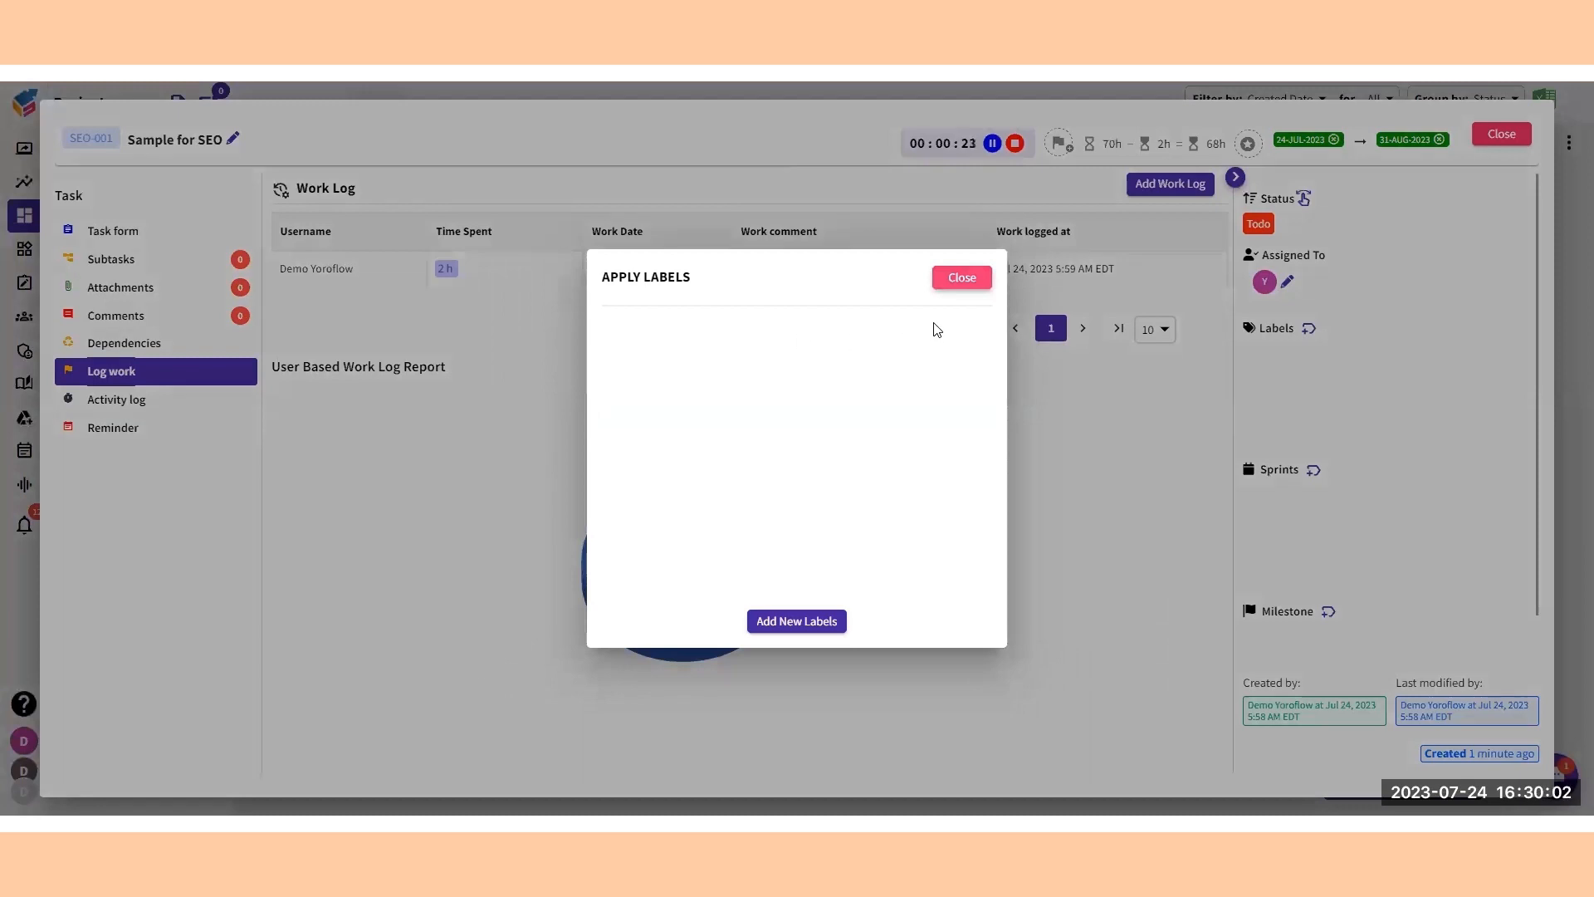
{"action": "left_click", "coordinate": [799, 622]}
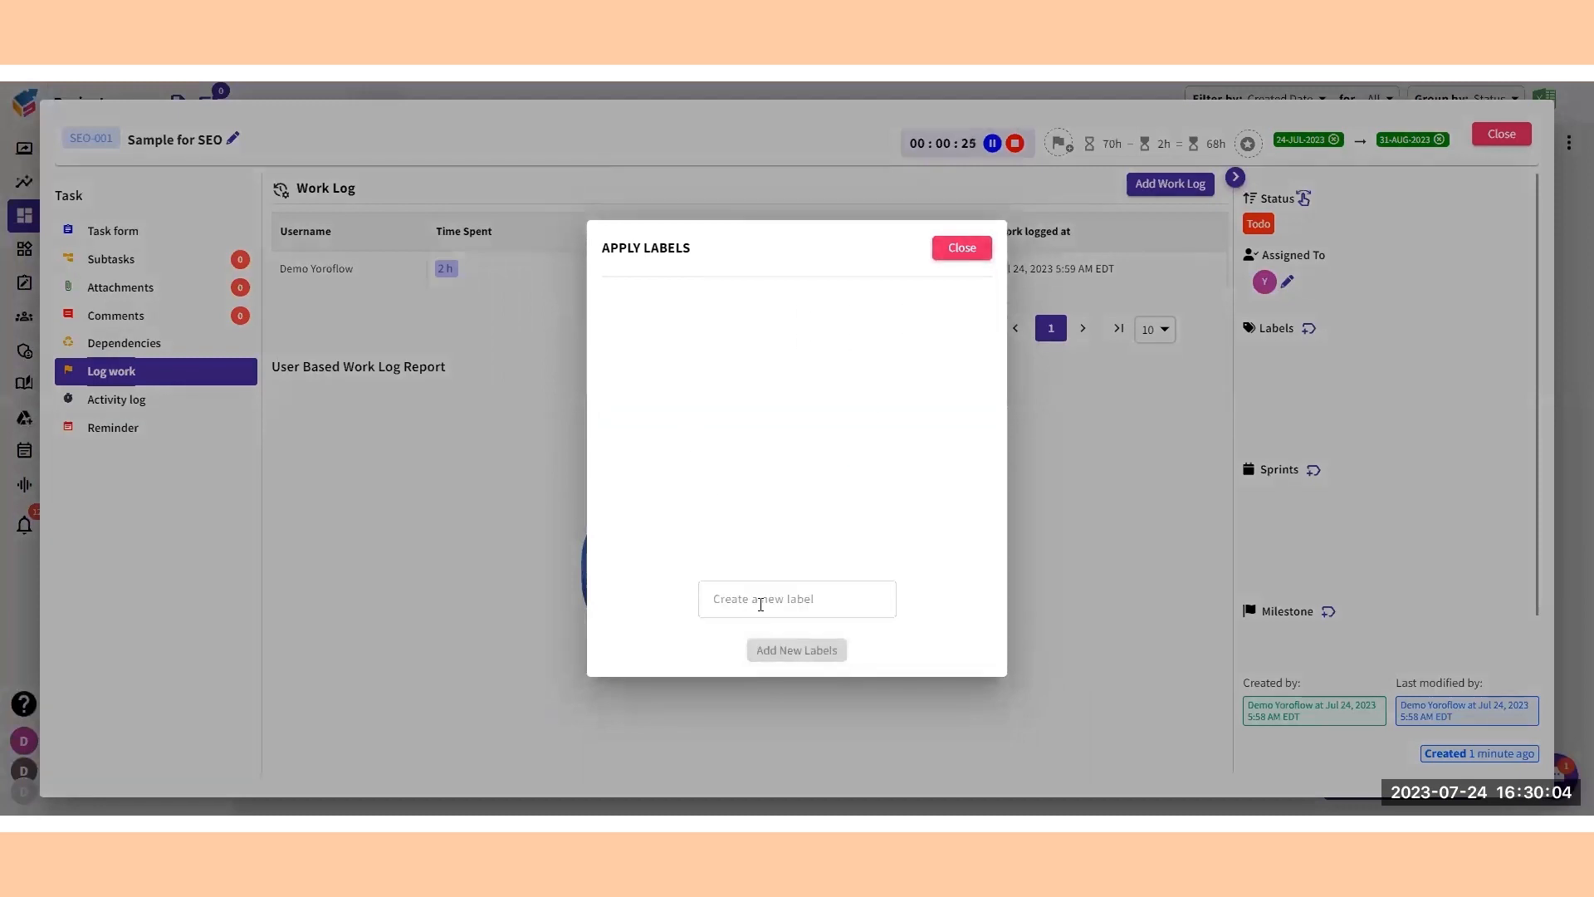
{"action": "left_click", "coordinate": [761, 605]}
{"action": "type", "text": "Sampe SEo"}
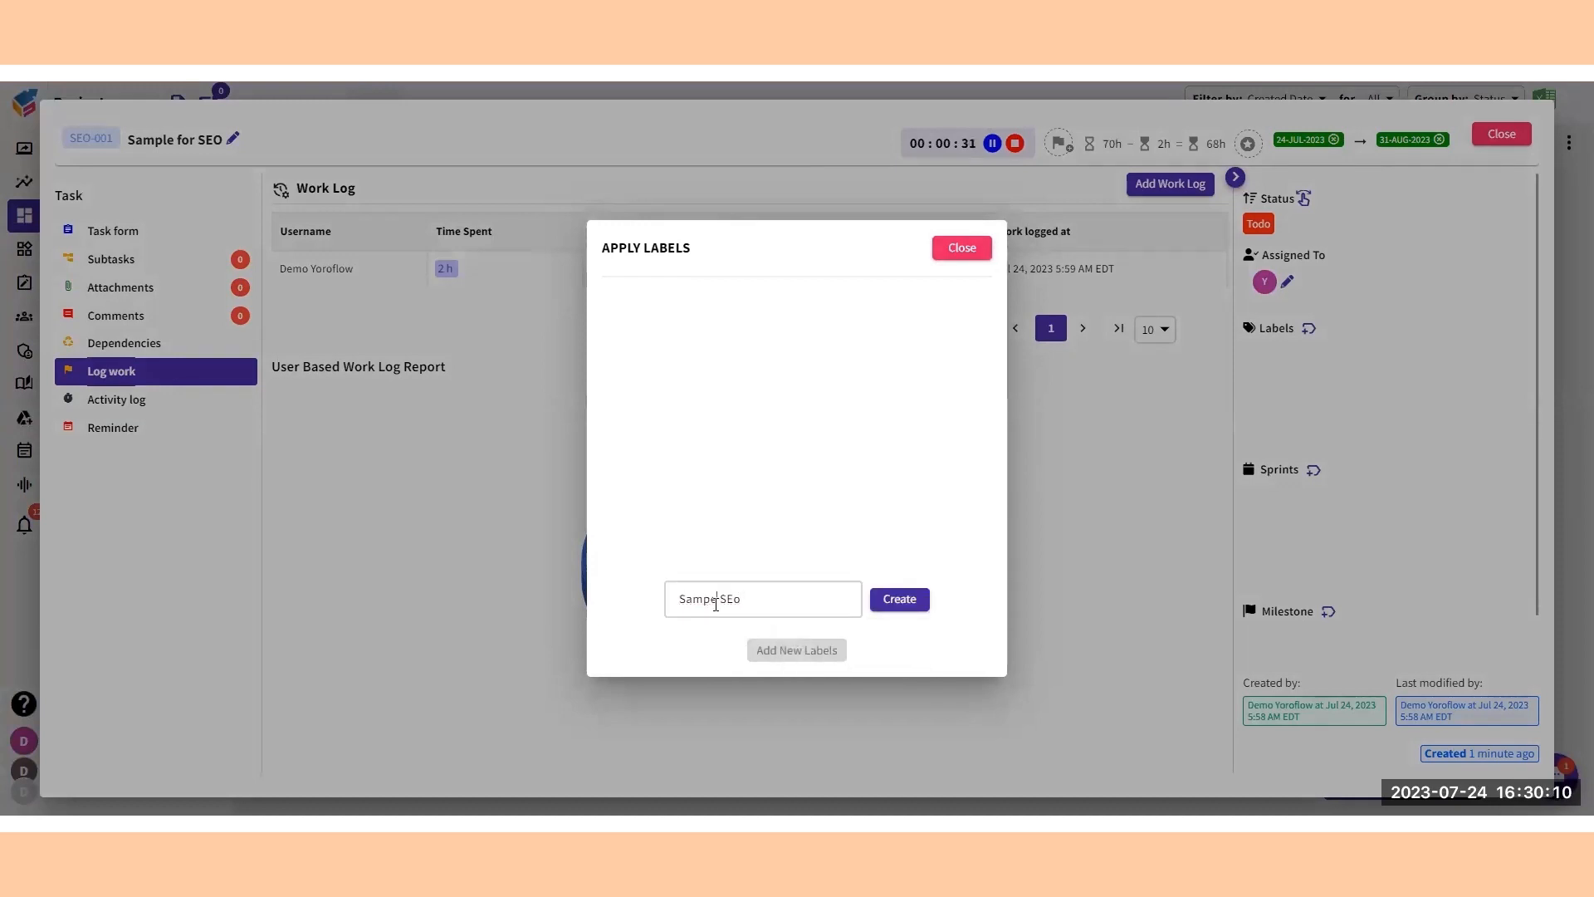
{"action": "left_click", "coordinate": [910, 611]}
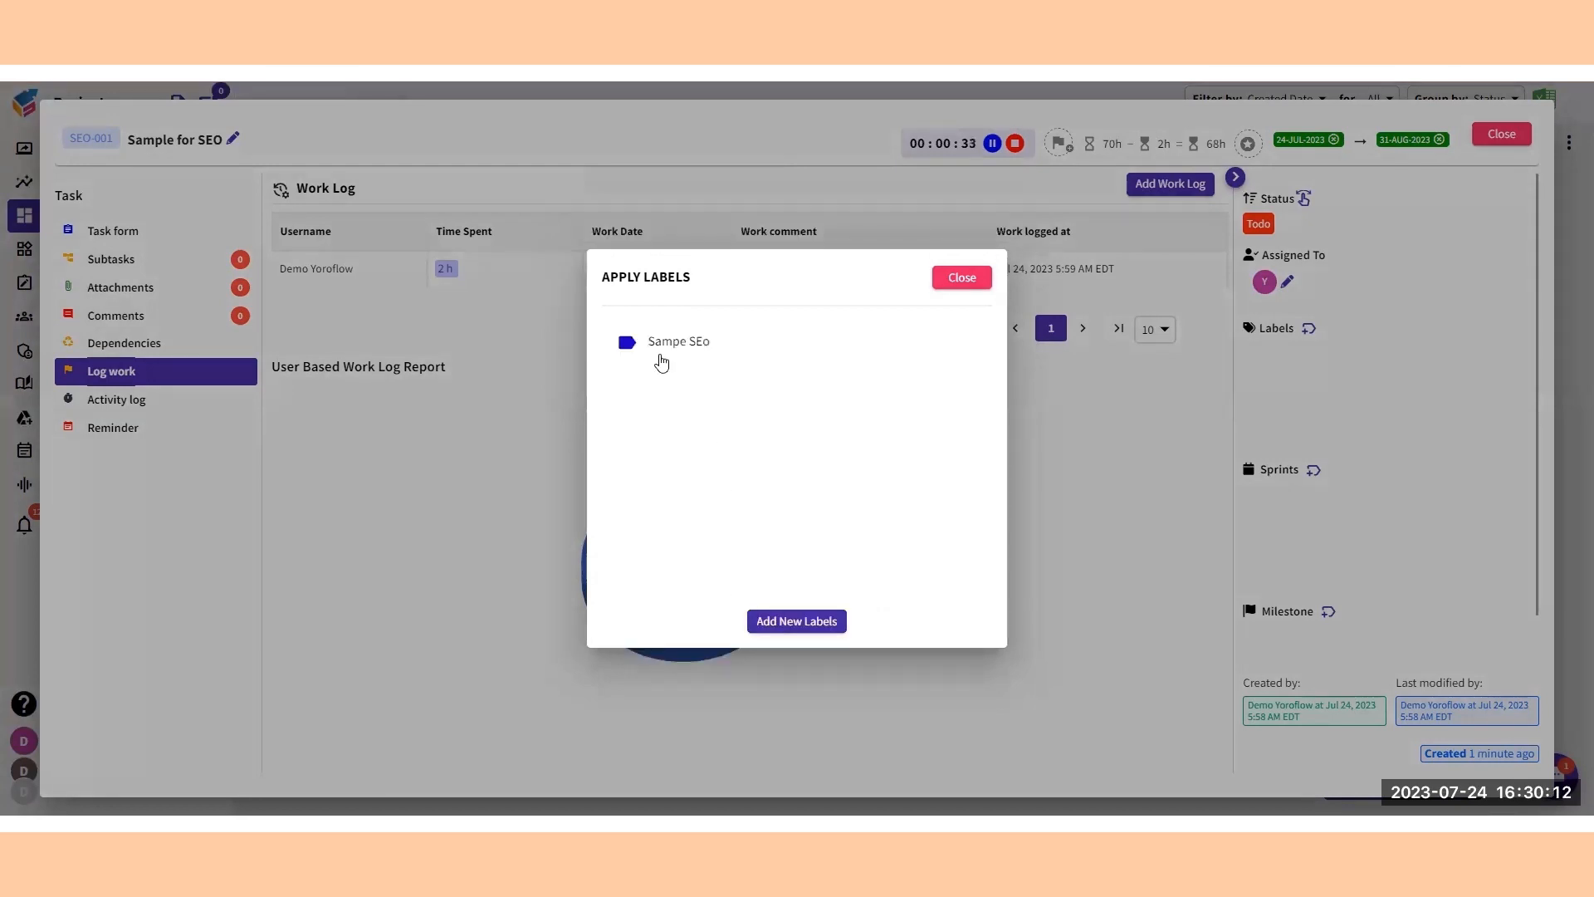
{"action": "left_click", "coordinate": [688, 343]}
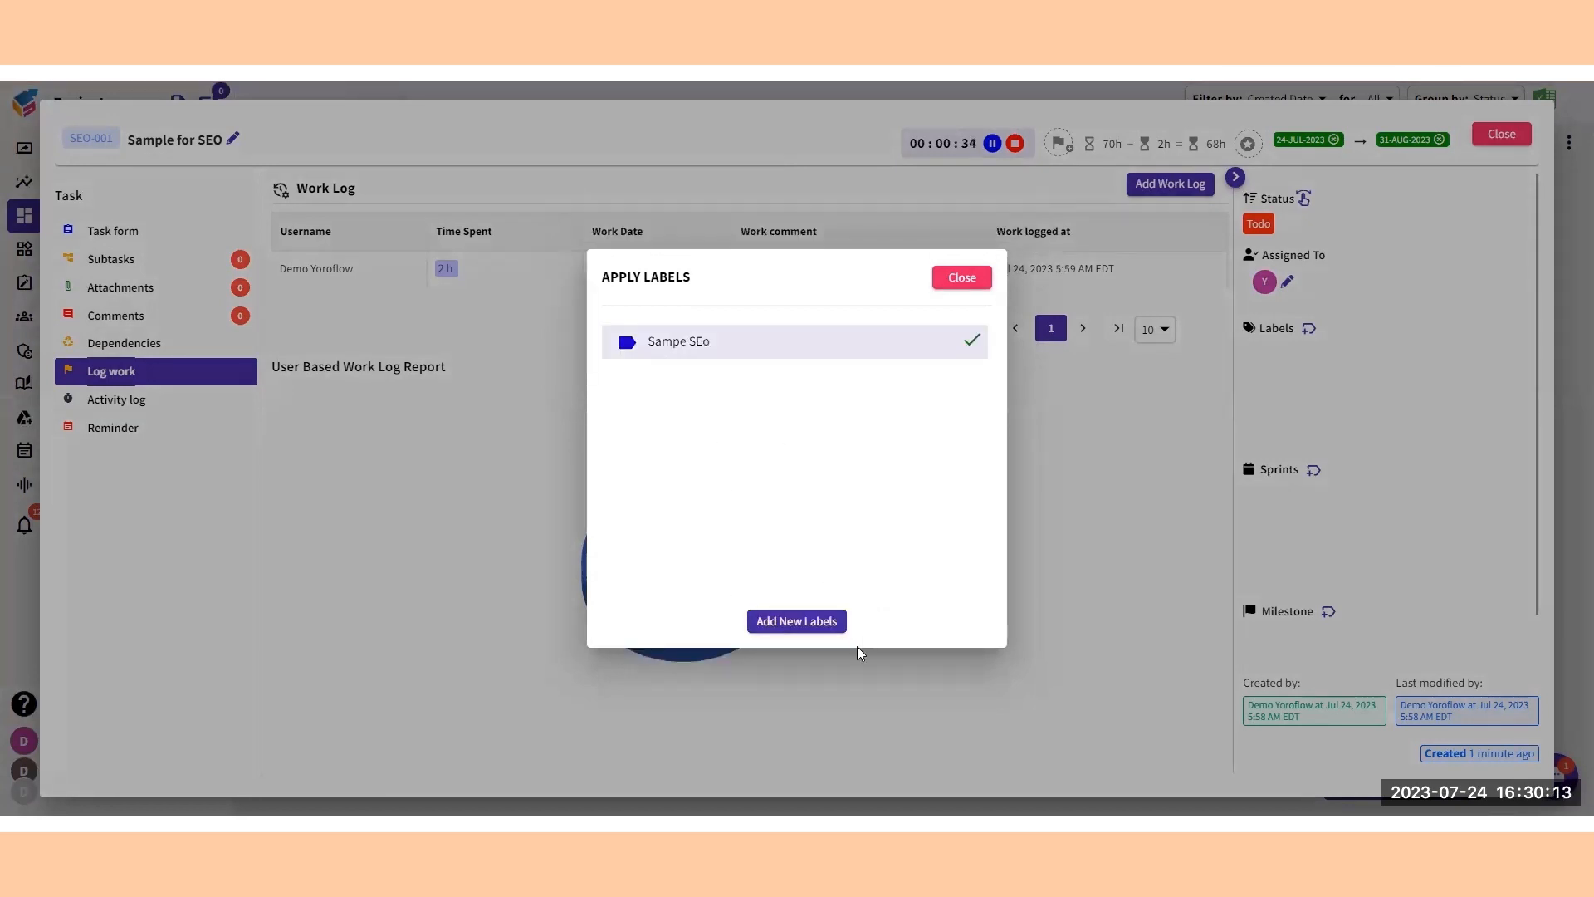
{"action": "left_click", "coordinate": [962, 277]}
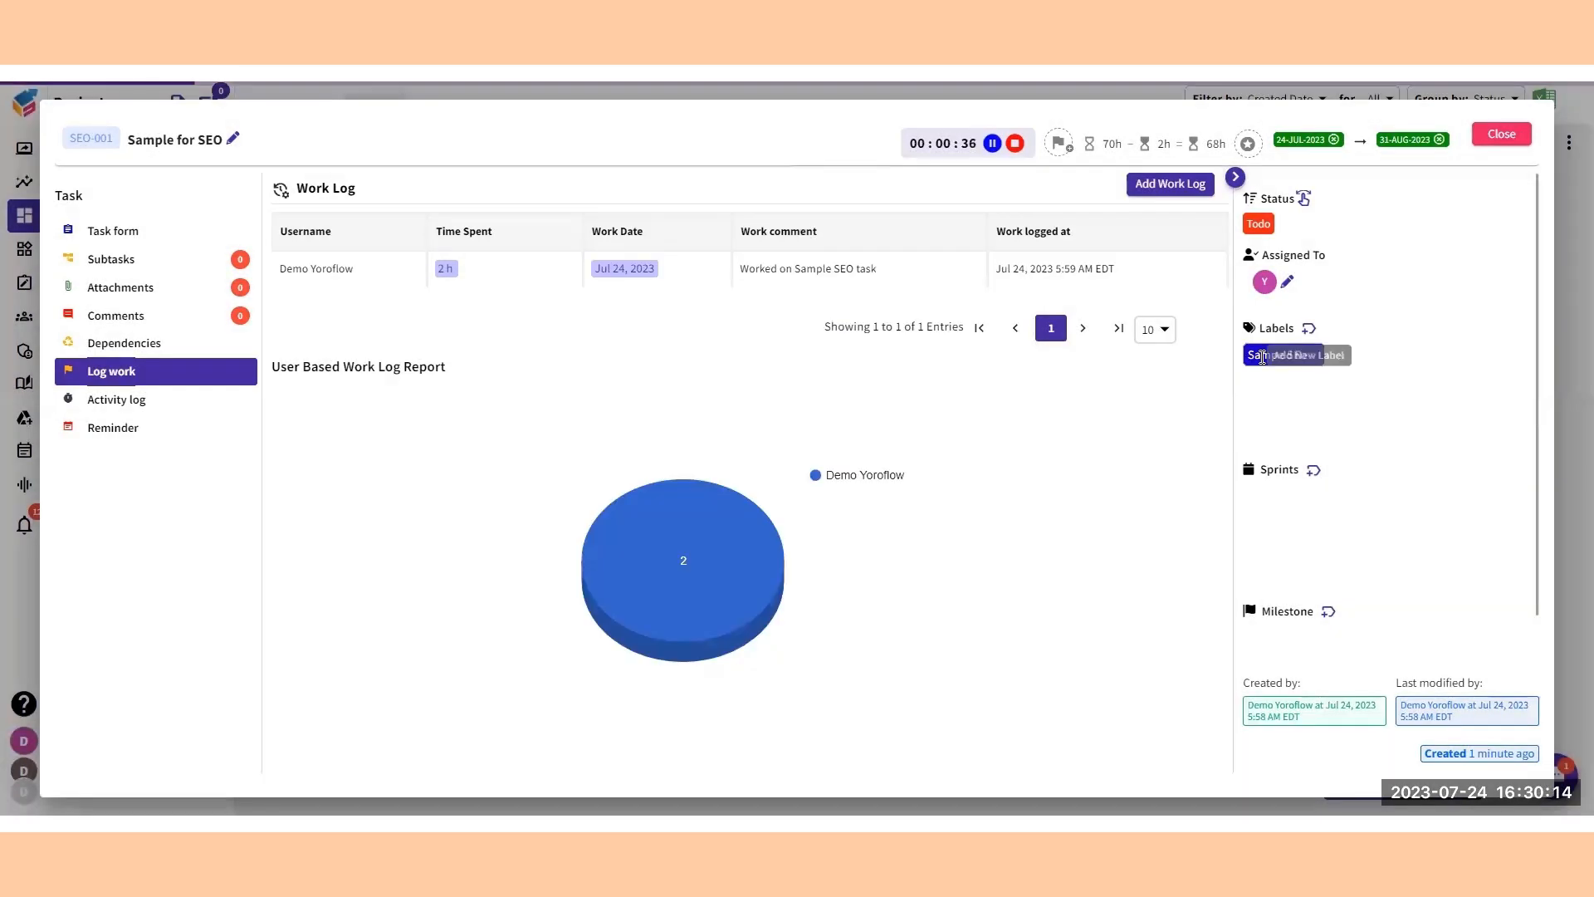
Create one new sprint for the SEO Projects board running from 7/24/2023 to 7/30/2023.
{"action": "left_click", "coordinate": [1315, 470]}
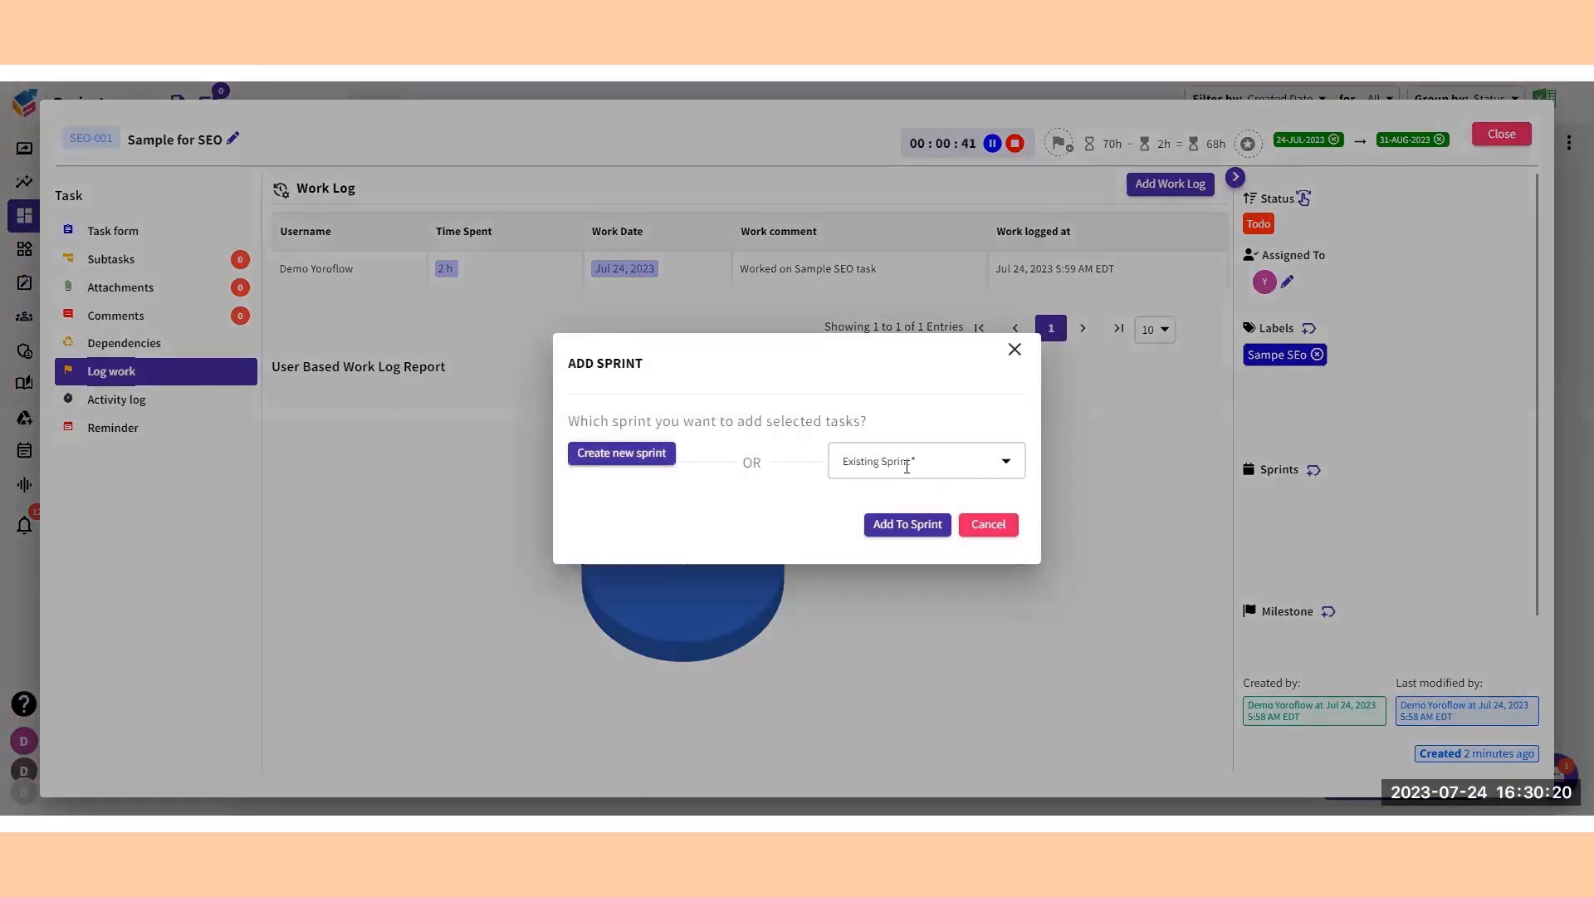
{"action": "left_click", "coordinate": [901, 523]}
{"action": "left_click", "coordinate": [639, 457]}
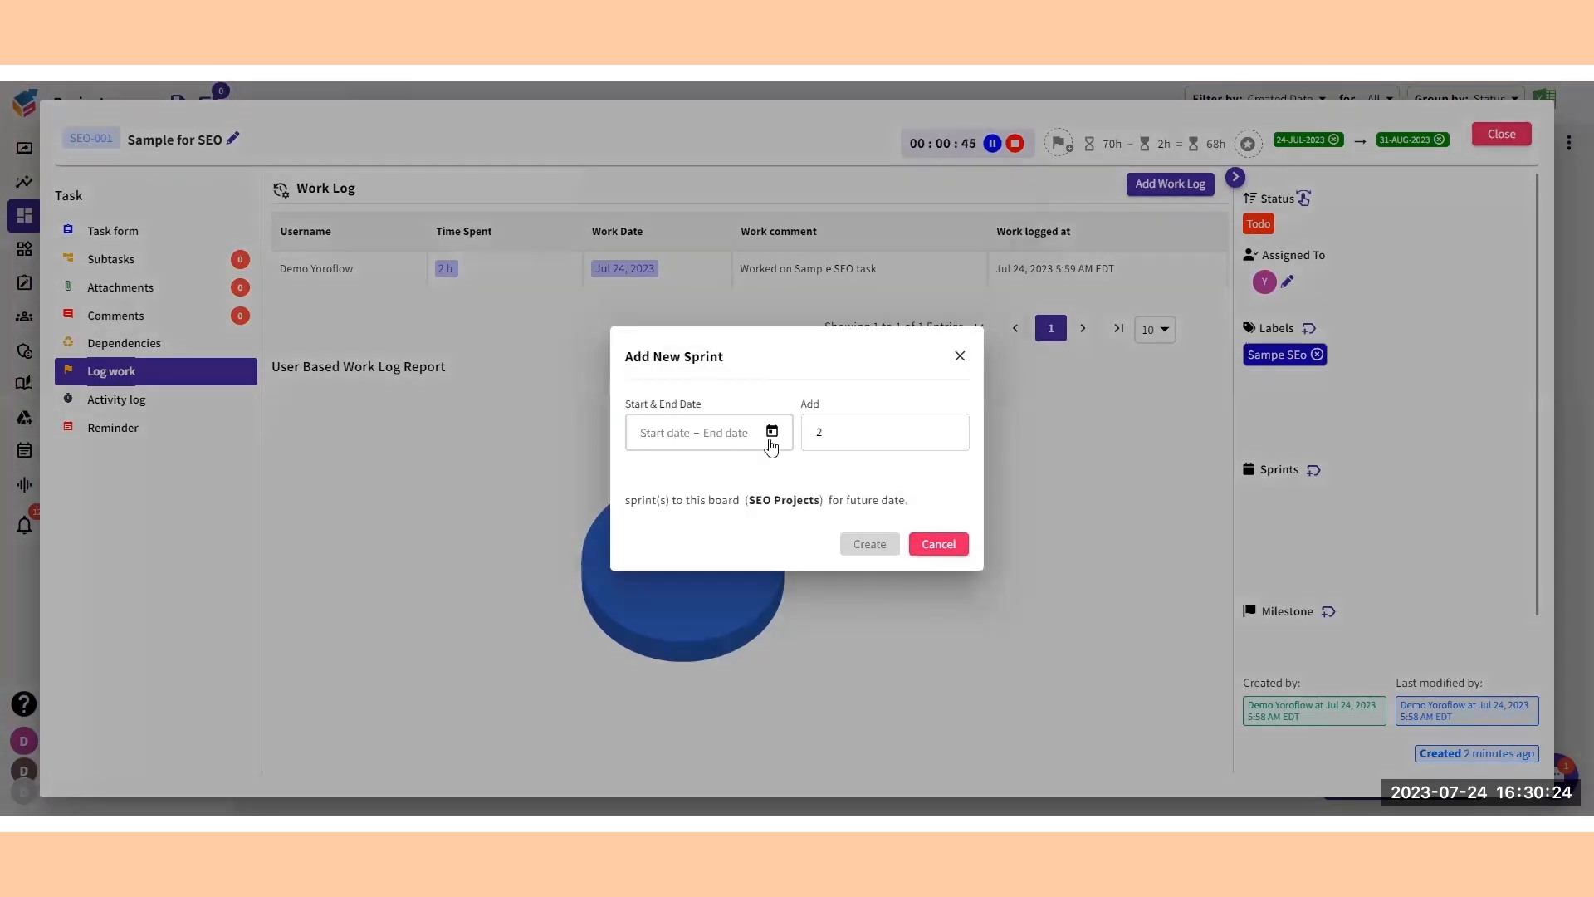
{"action": "left_click", "coordinate": [772, 432]}
{"action": "left_click", "coordinate": [686, 726]}
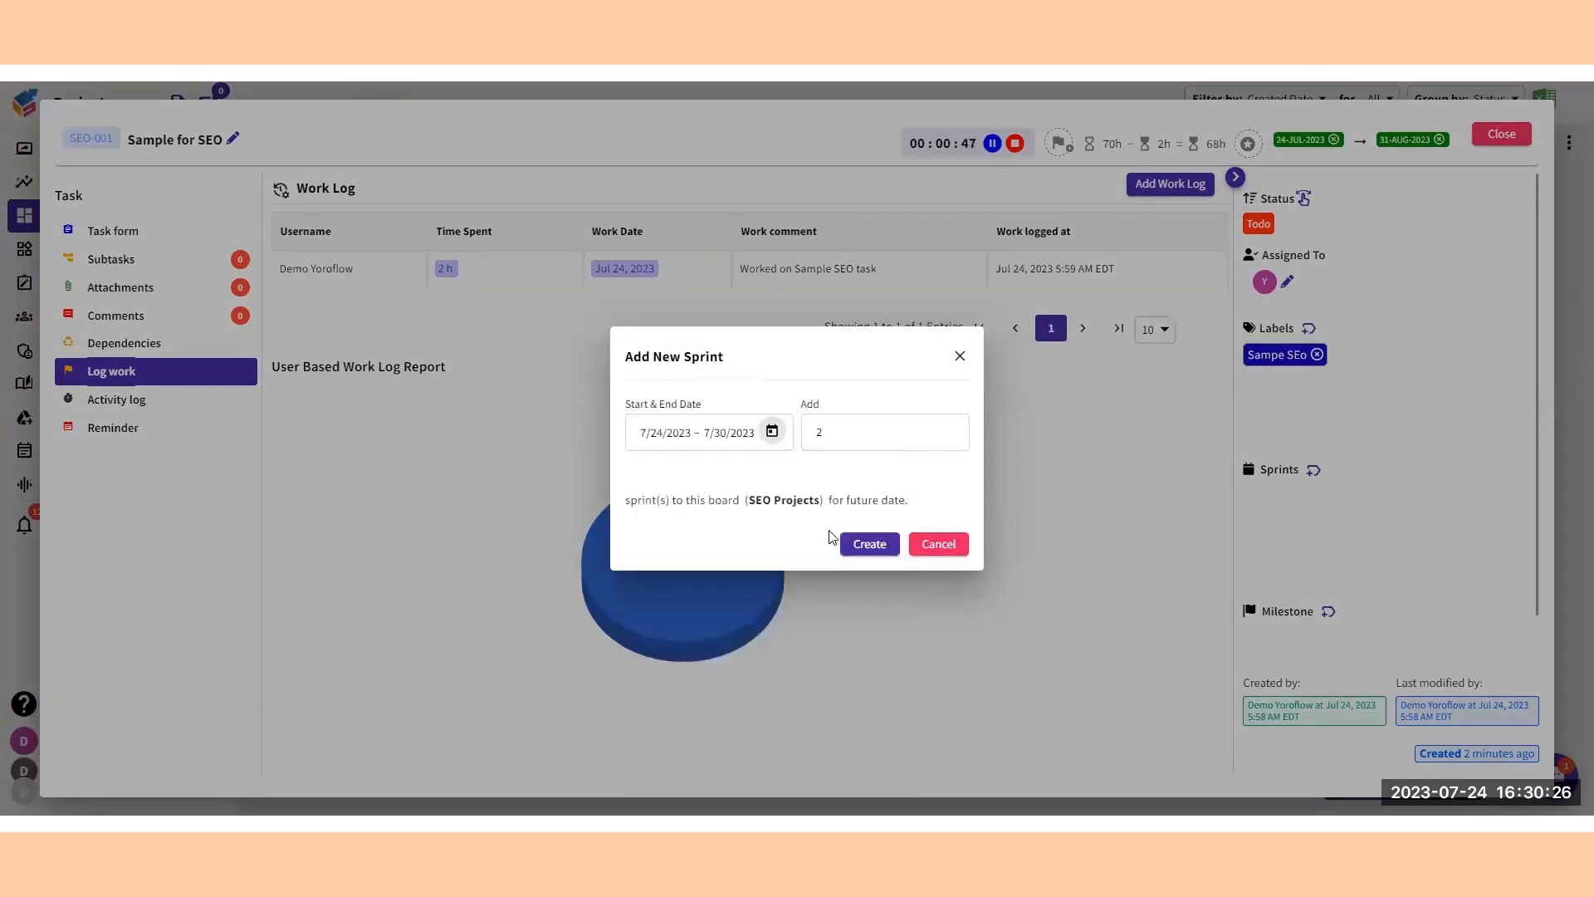
{"action": "double_click", "coordinate": [822, 432]}
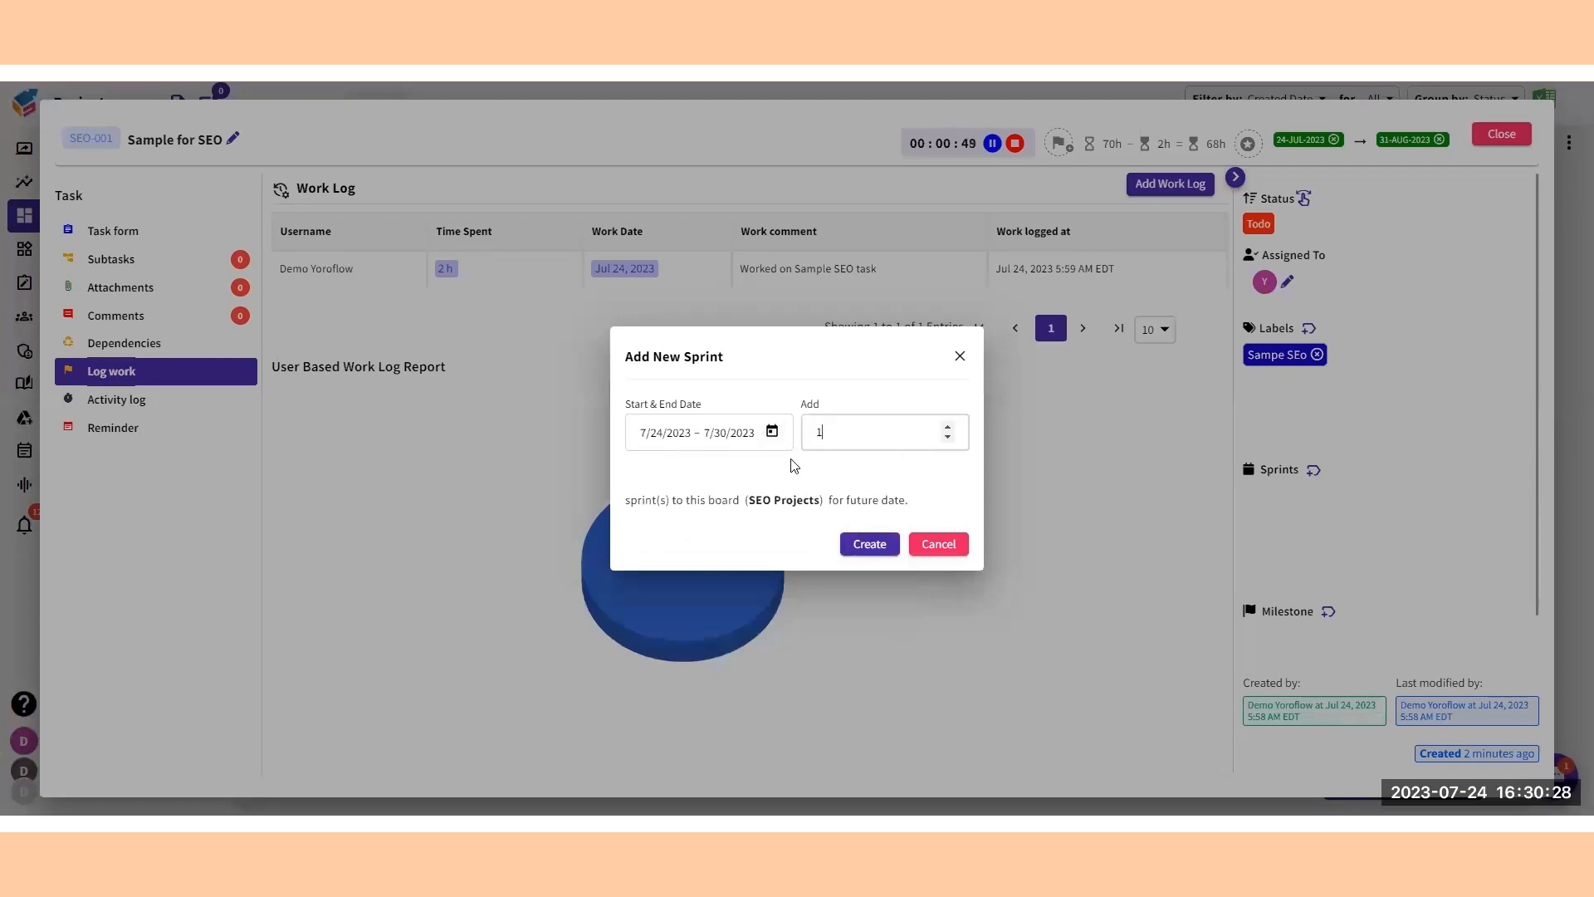
{"action": "left_click", "coordinate": [867, 542]}
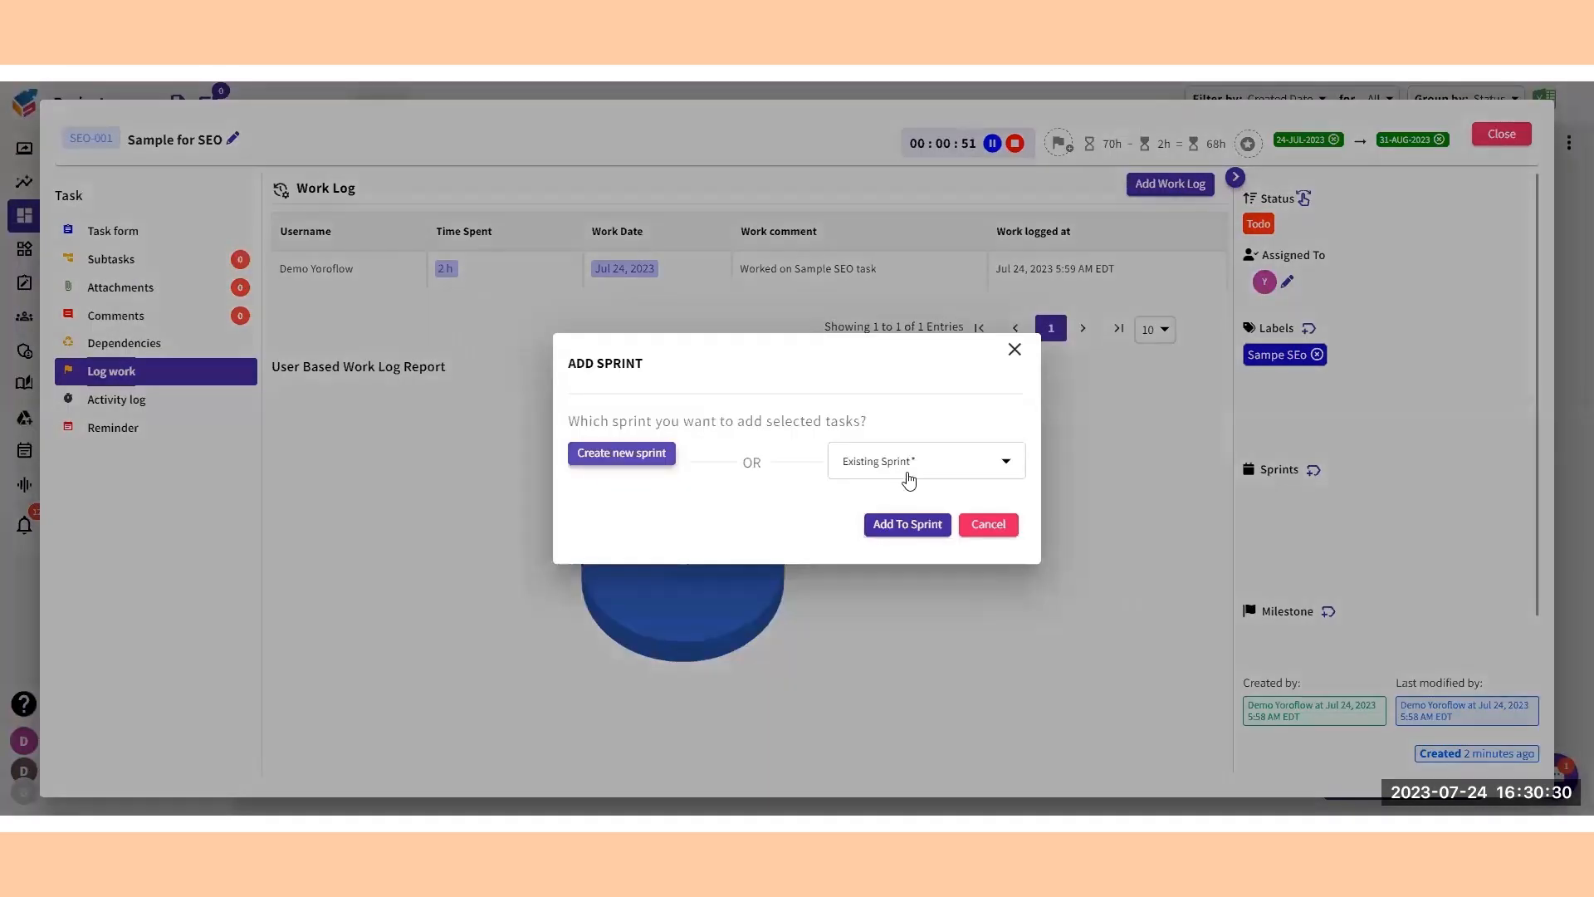
Add the Sample for SEO task to the existing Sprint 1 (Jul/24-Jul/30).
{"action": "left_click", "coordinate": [903, 469]}
{"action": "left_click", "coordinate": [862, 514]}
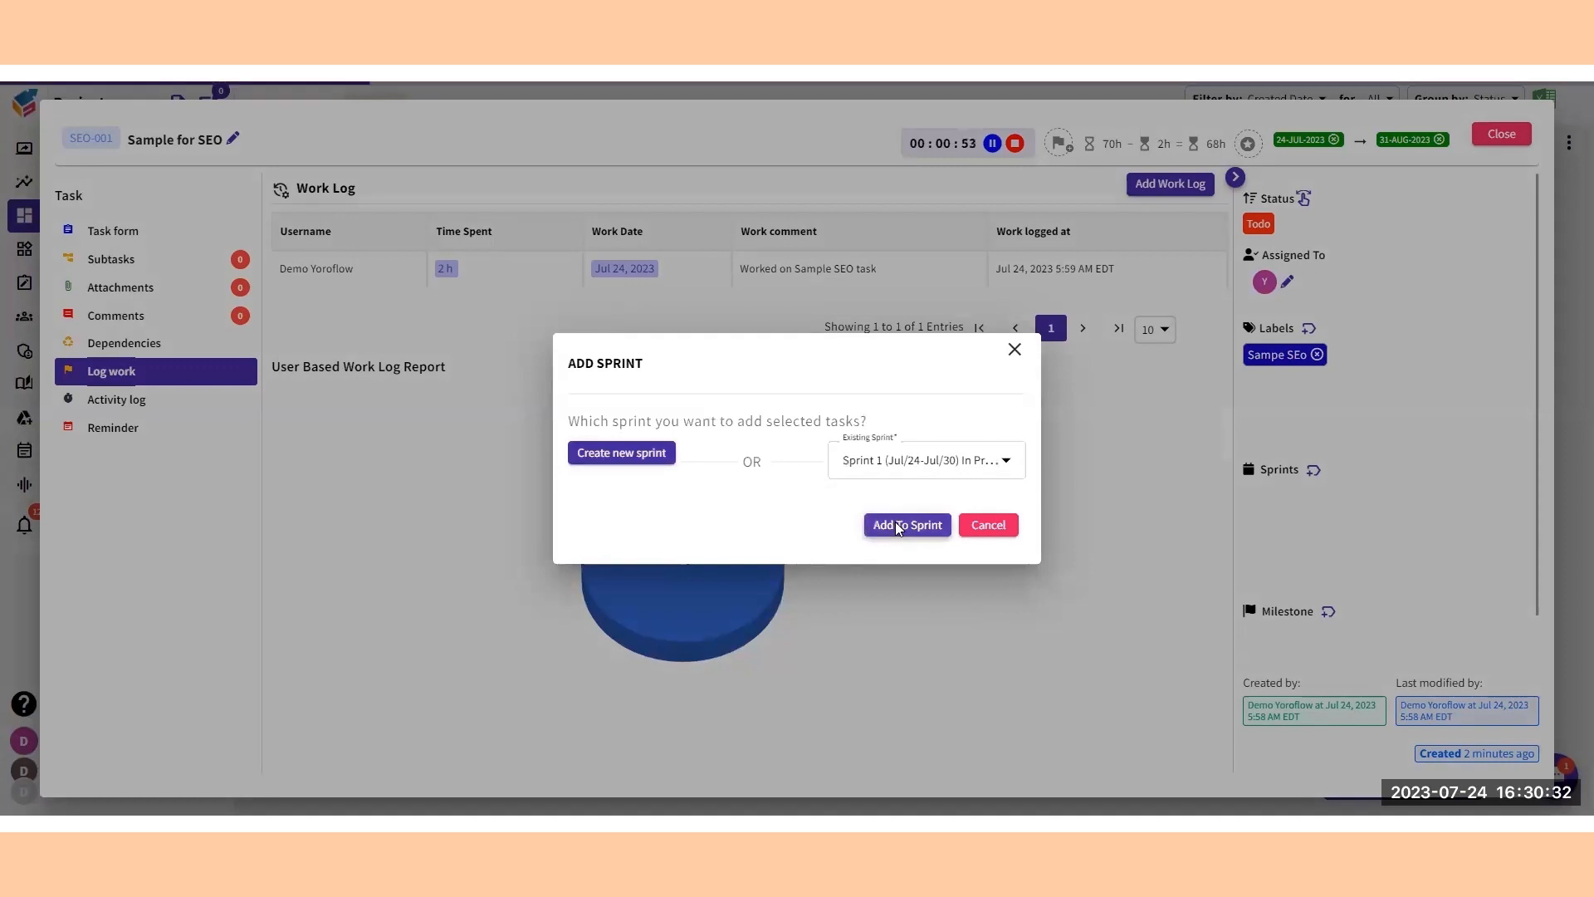
{"action": "left_click", "coordinate": [896, 525]}
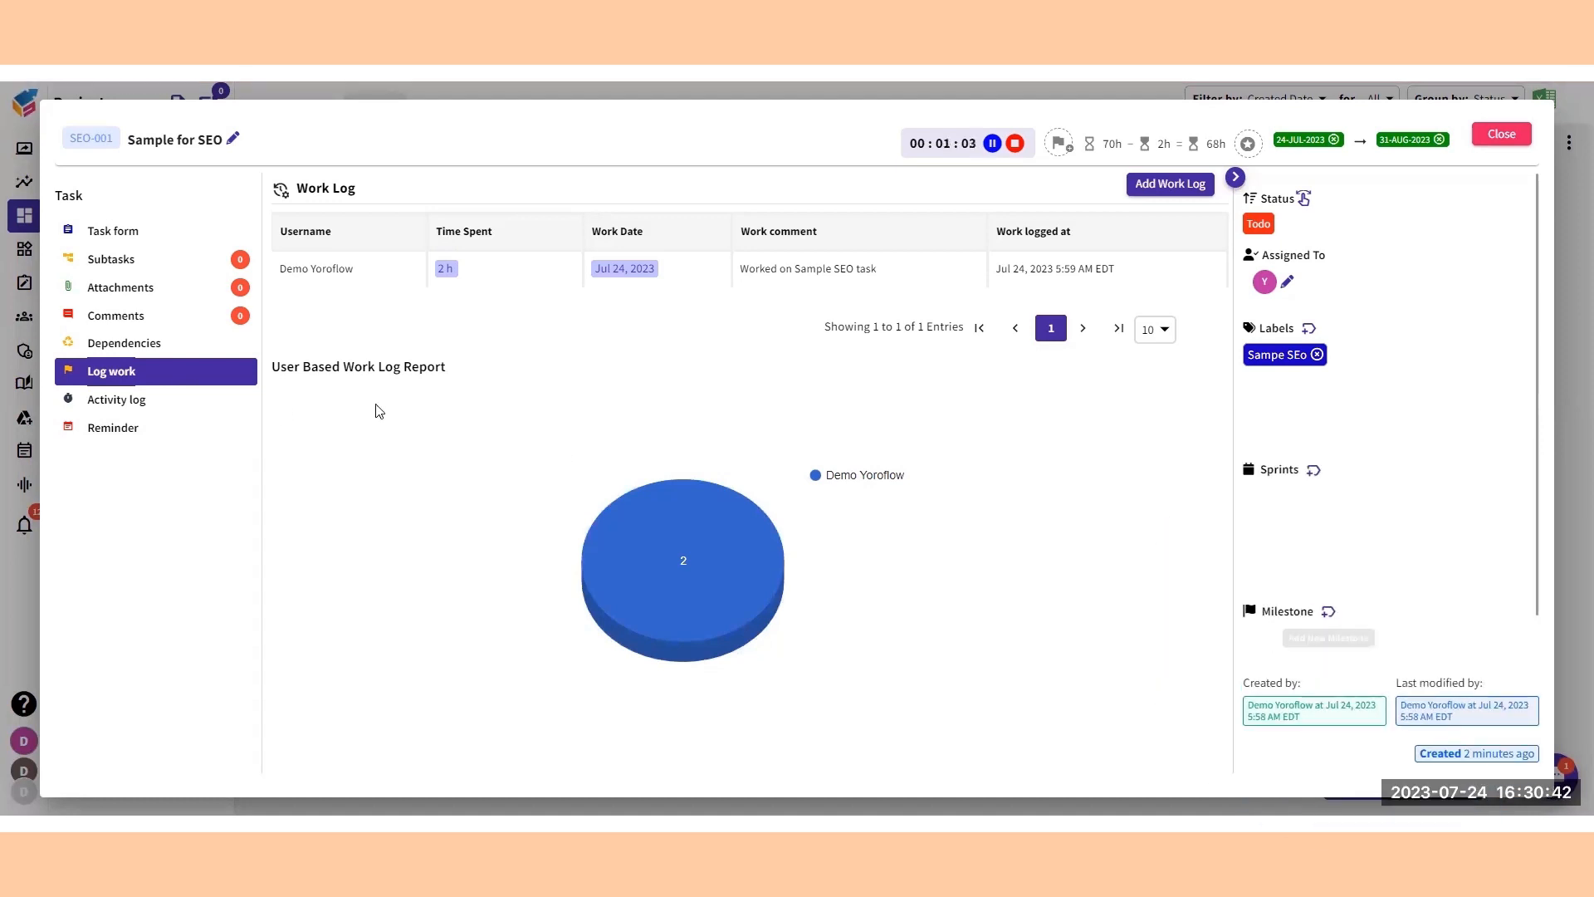
Examine the waiting-on, blocking and related task sections in the task's dependencies.
{"action": "left_click", "coordinate": [160, 341]}
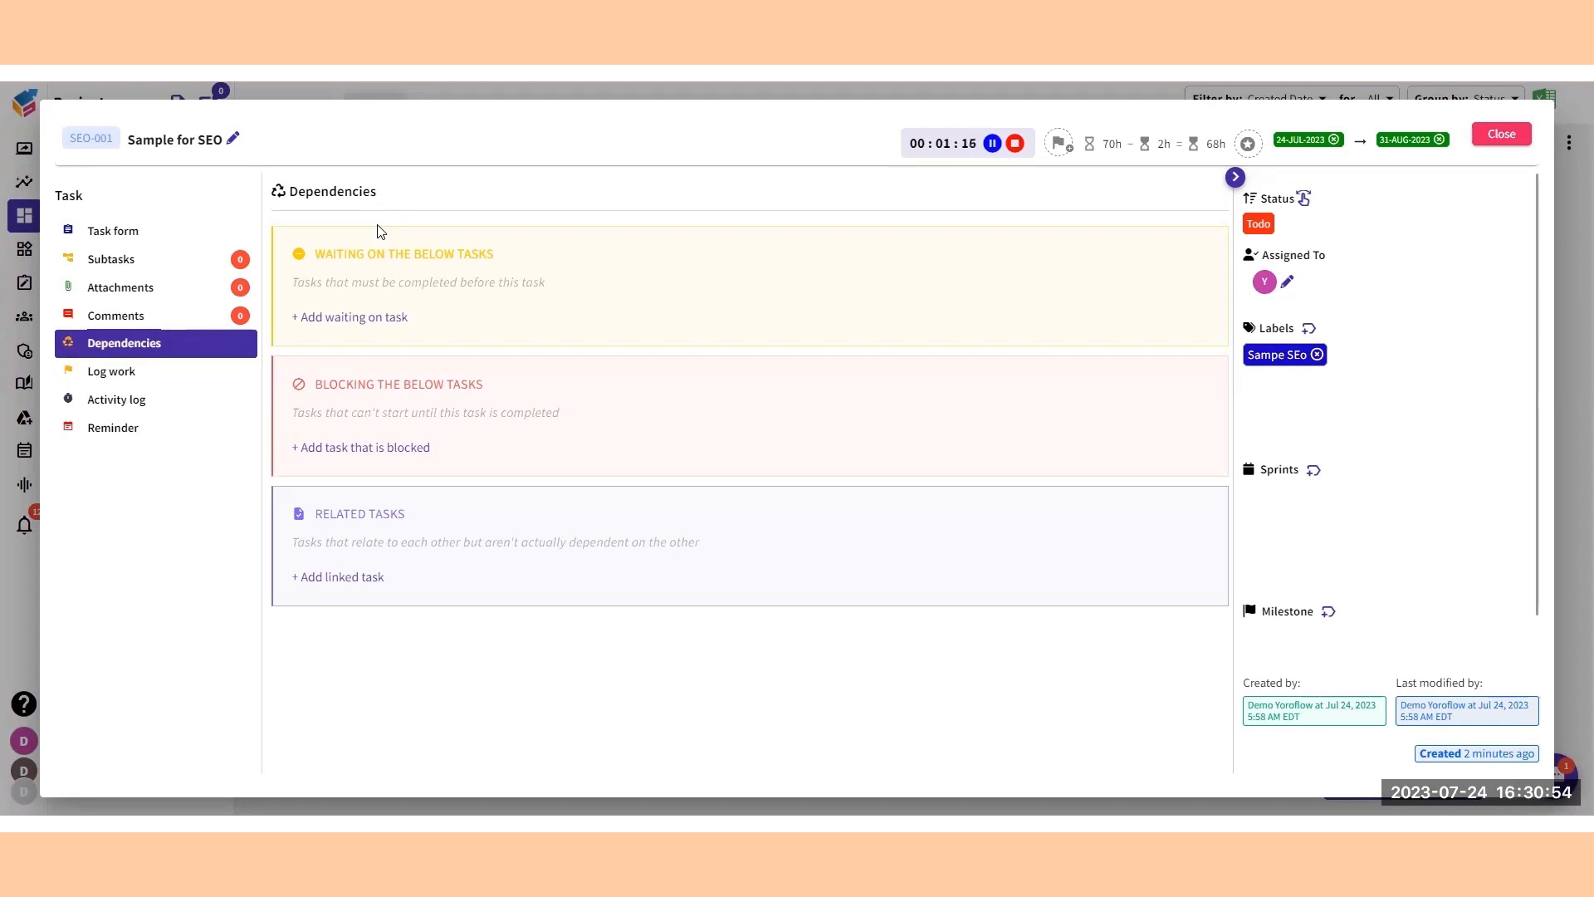
{"action": "double_click", "coordinate": [336, 249]}
{"action": "triple_click", "coordinate": [343, 386]}
{"action": "triple_click", "coordinate": [345, 516]}
Draft a task comment mentioning the demo user, leave it unsaved and view the attachments.
{"action": "left_click", "coordinate": [124, 315]}
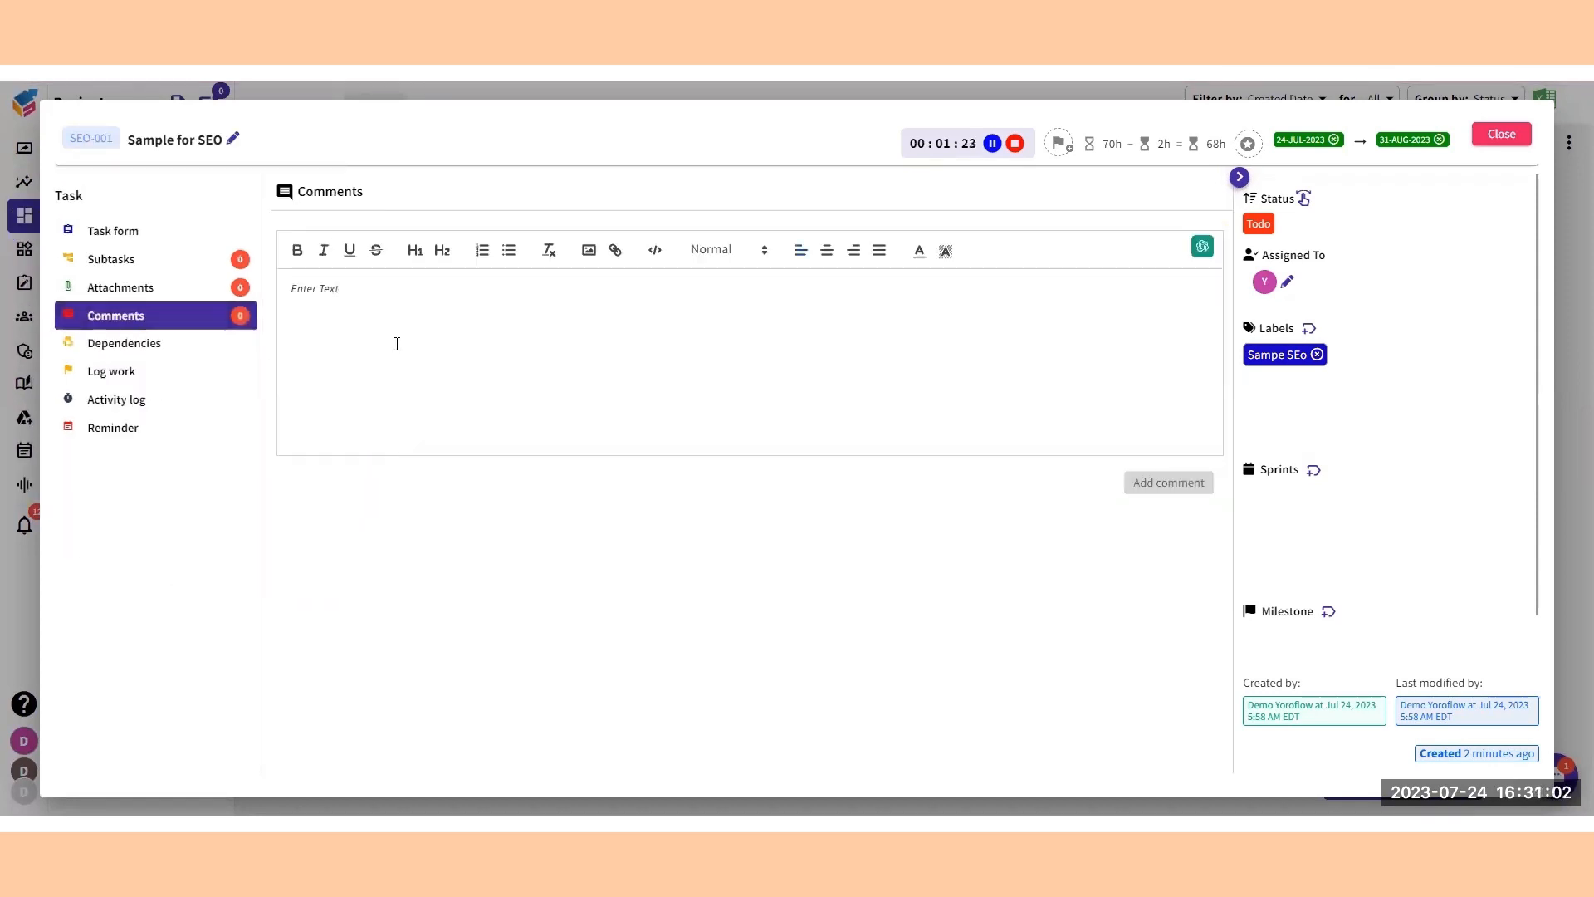
{"action": "type", "text": "@Demo Yoroflow"}
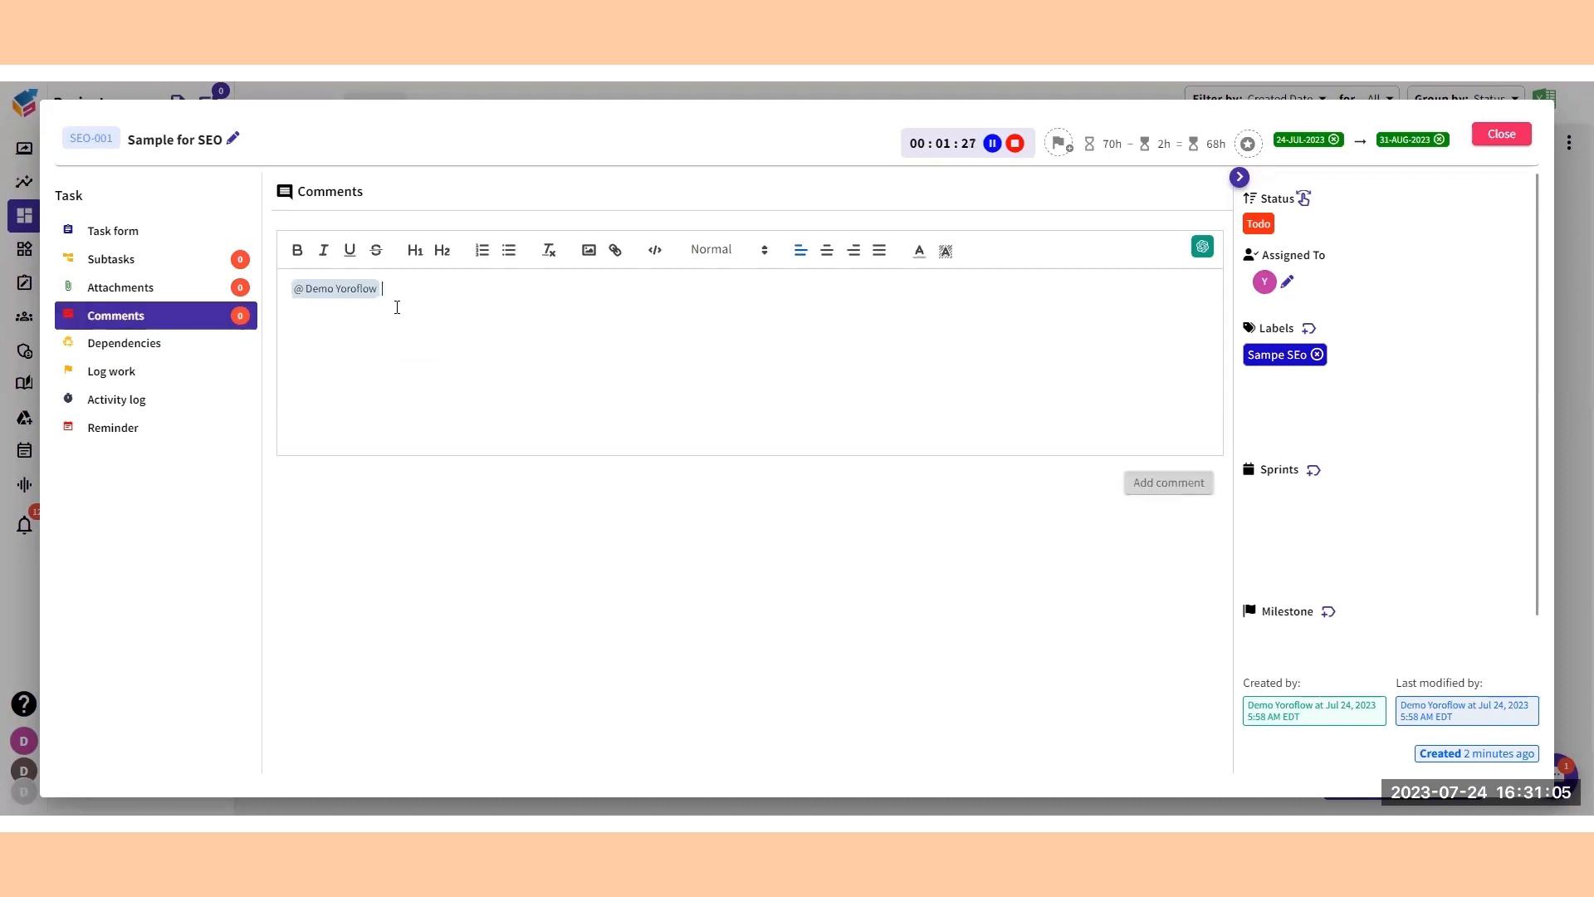
{"action": "left_click", "coordinate": [398, 316]}
{"action": "left_click", "coordinate": [170, 285]}
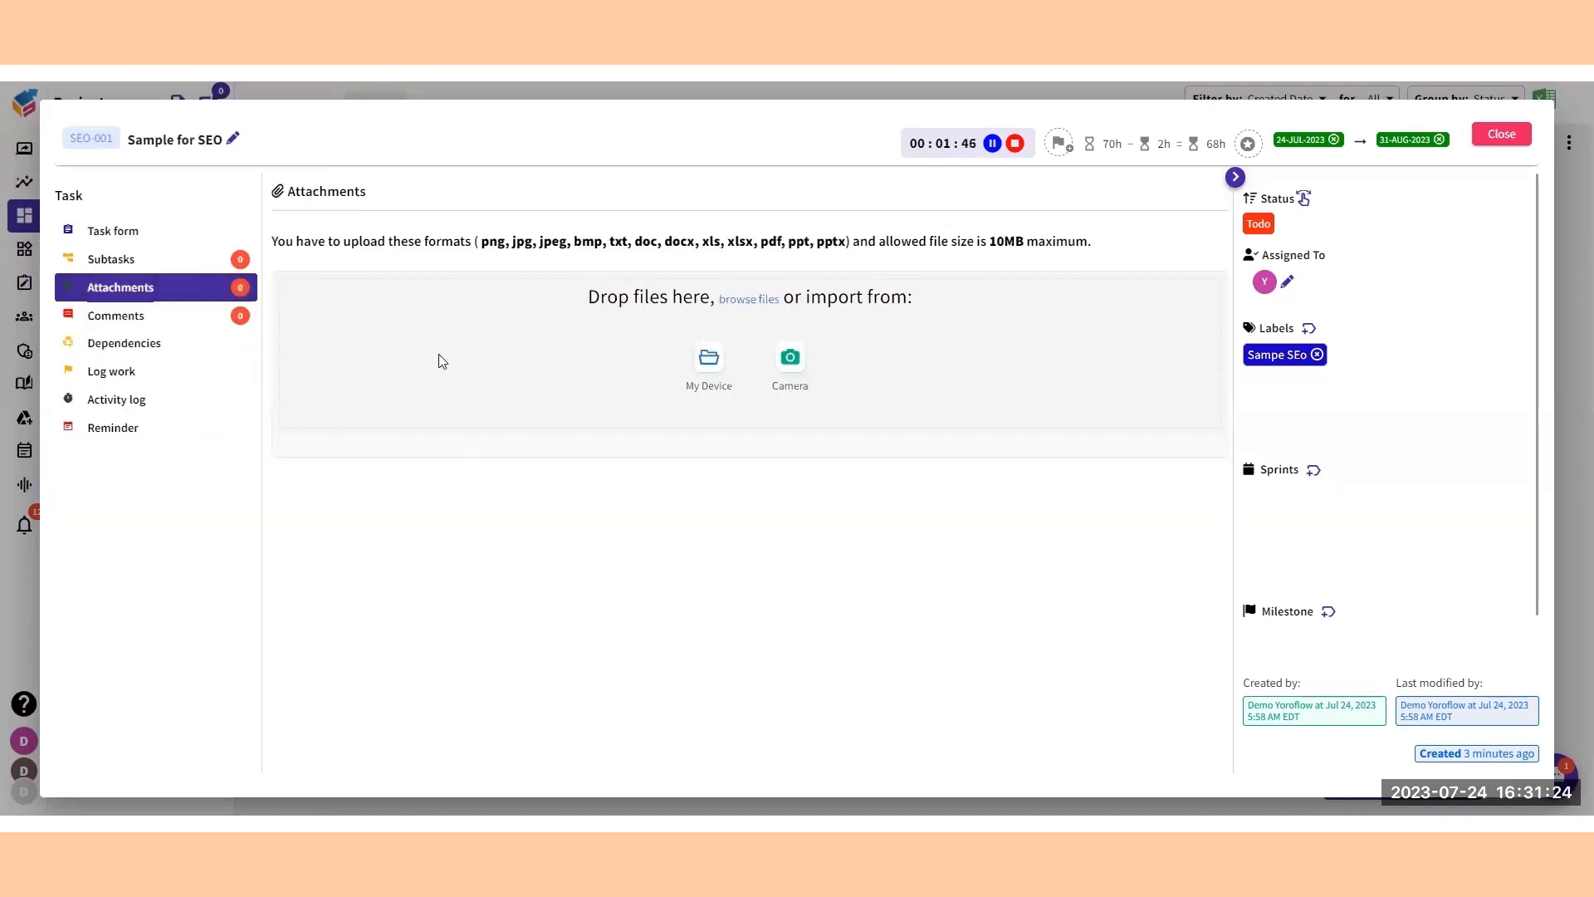
Add a subtask named "Checklist 1" to the Sample for SEO task and save it.
{"action": "left_click", "coordinate": [99, 260]}
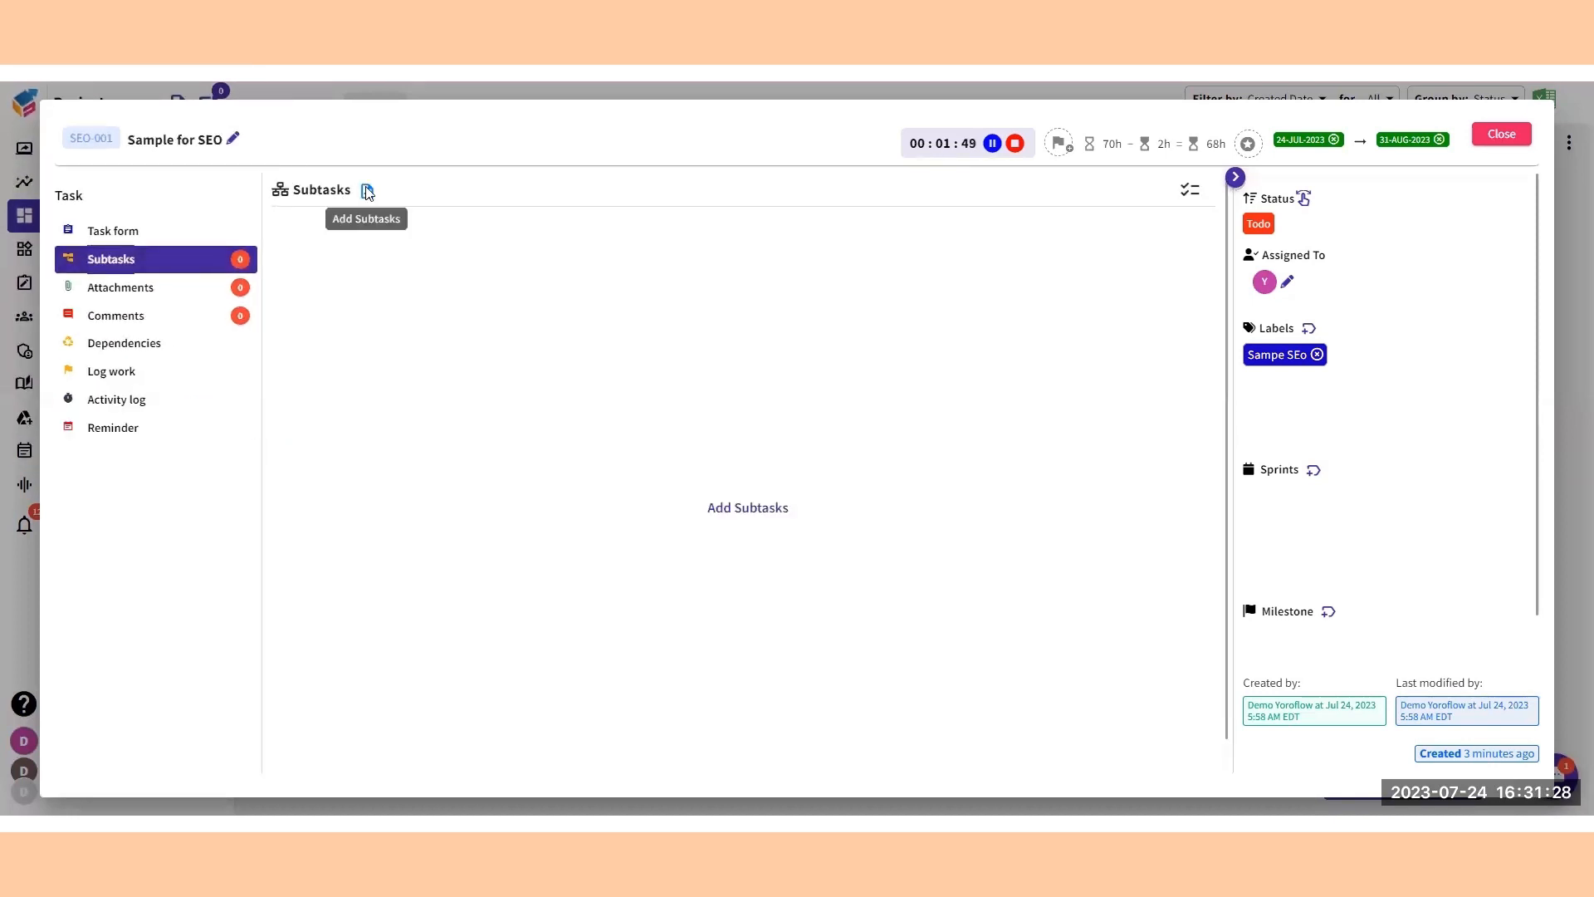
{"action": "left_click", "coordinate": [368, 193]}
{"action": "left_click", "coordinate": [405, 227]}
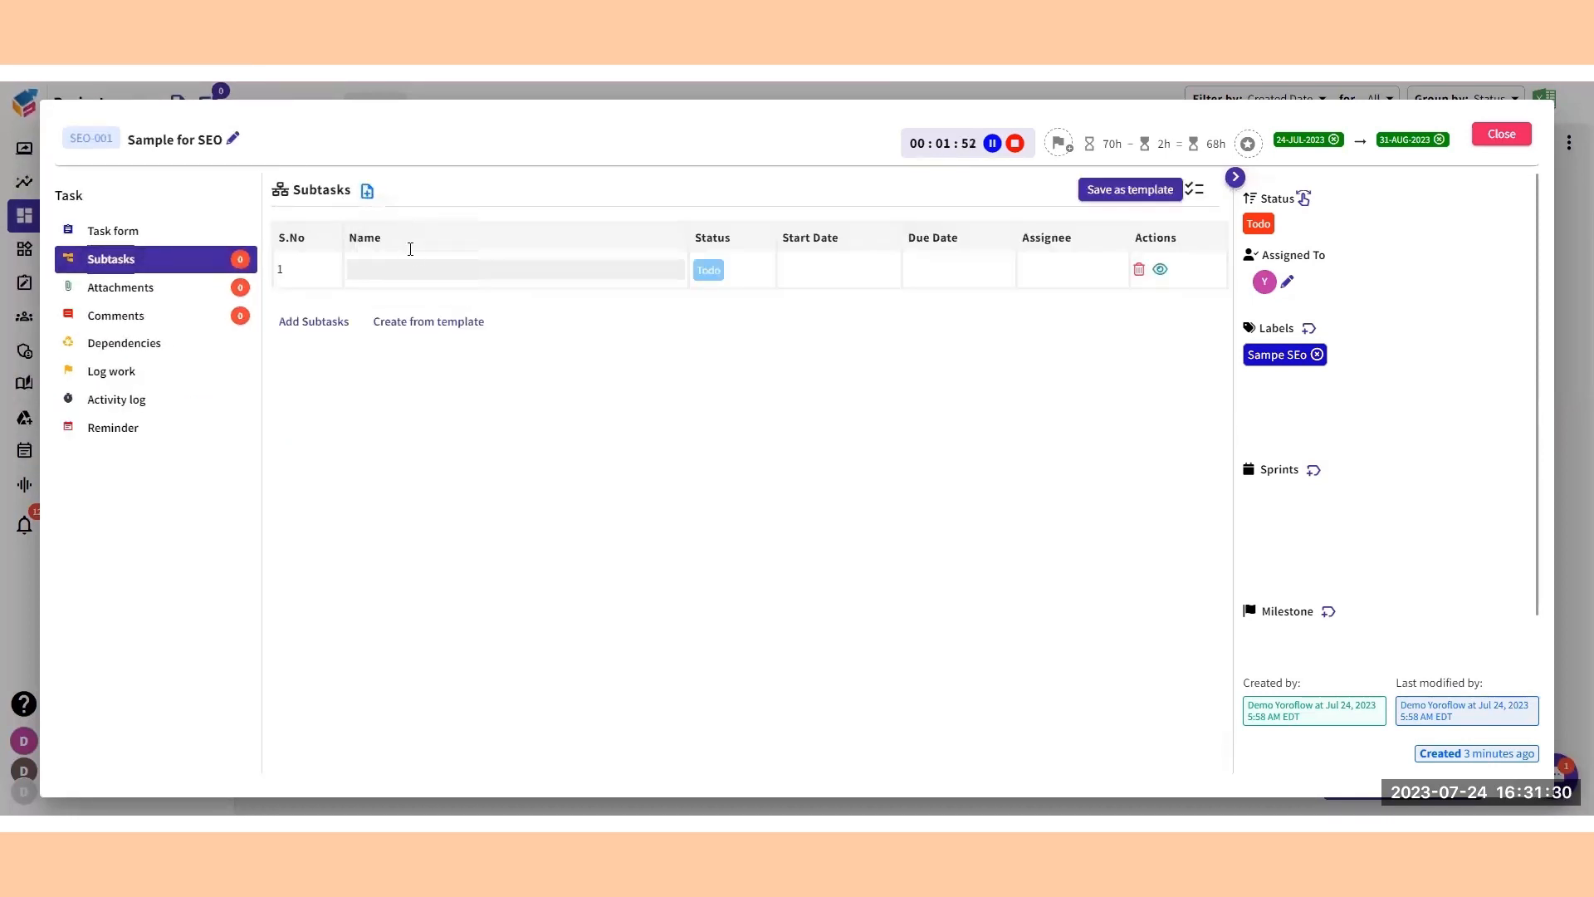
{"action": "left_click", "coordinate": [422, 277]}
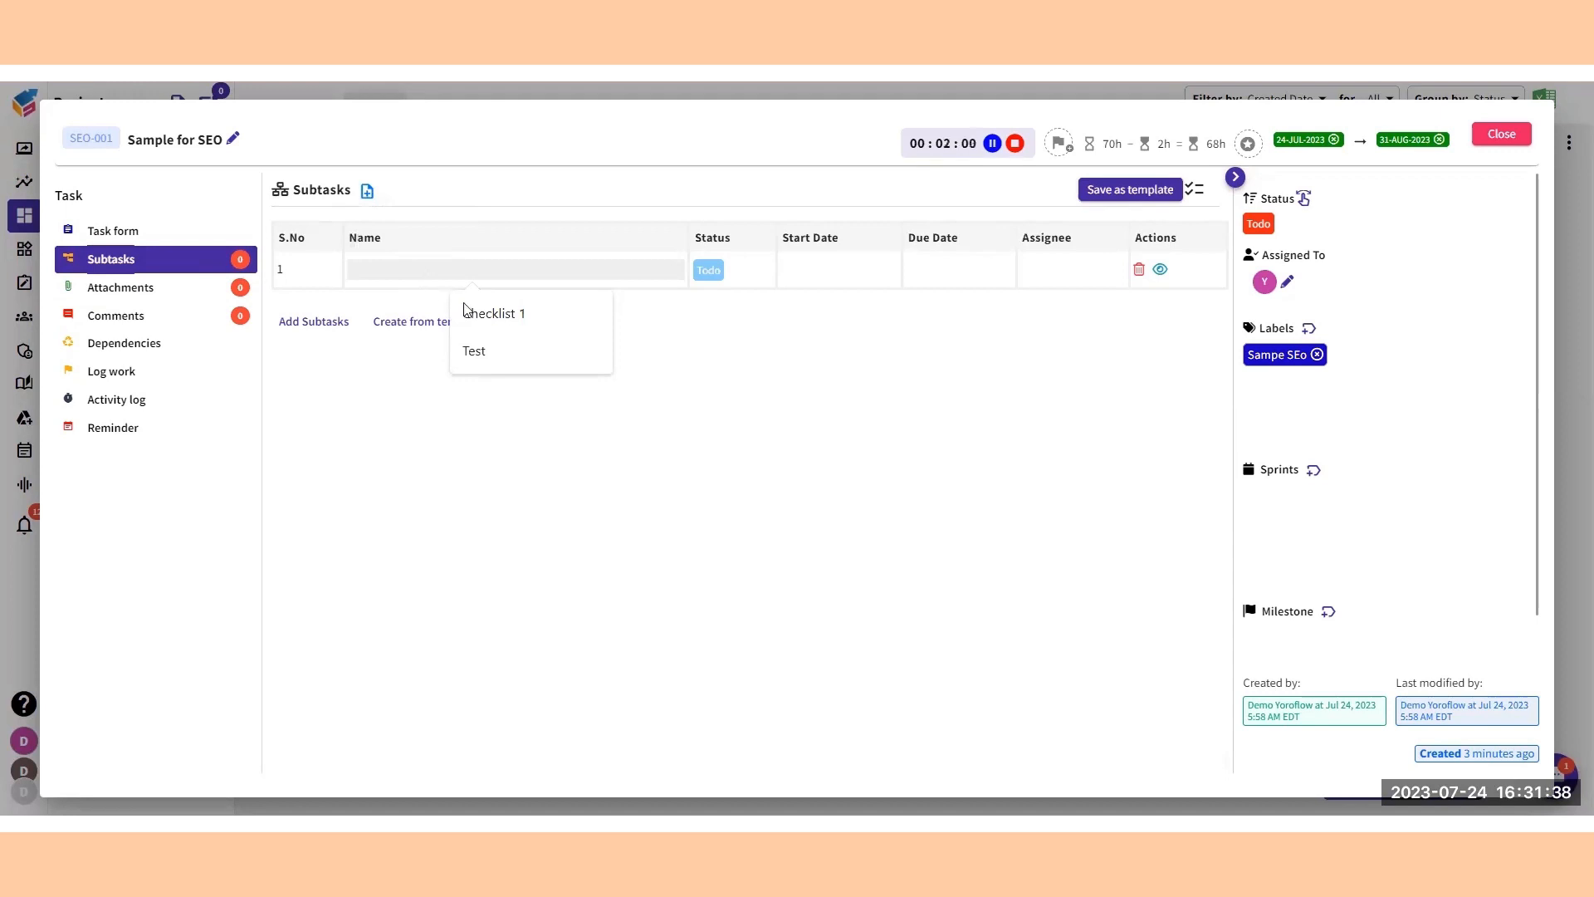
{"action": "left_click", "coordinate": [498, 320]}
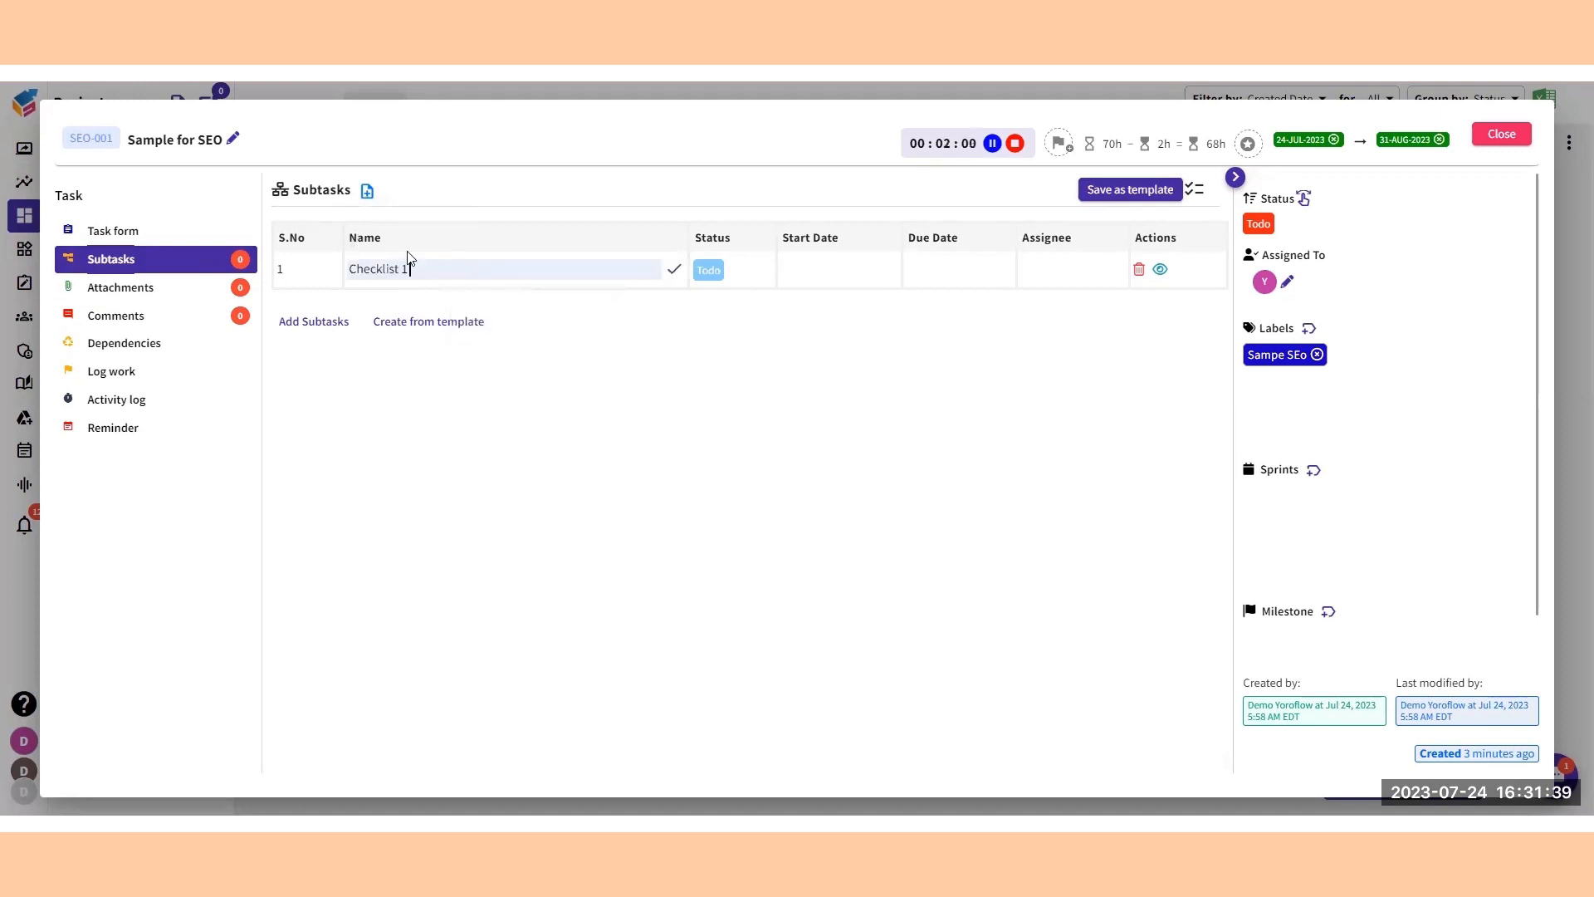
{"action": "left_click", "coordinate": [674, 269]}
Assign the Checklist 1 subtask to the demo user and confirm the assignment.
{"action": "mouse_move", "coordinate": [840, 312]}
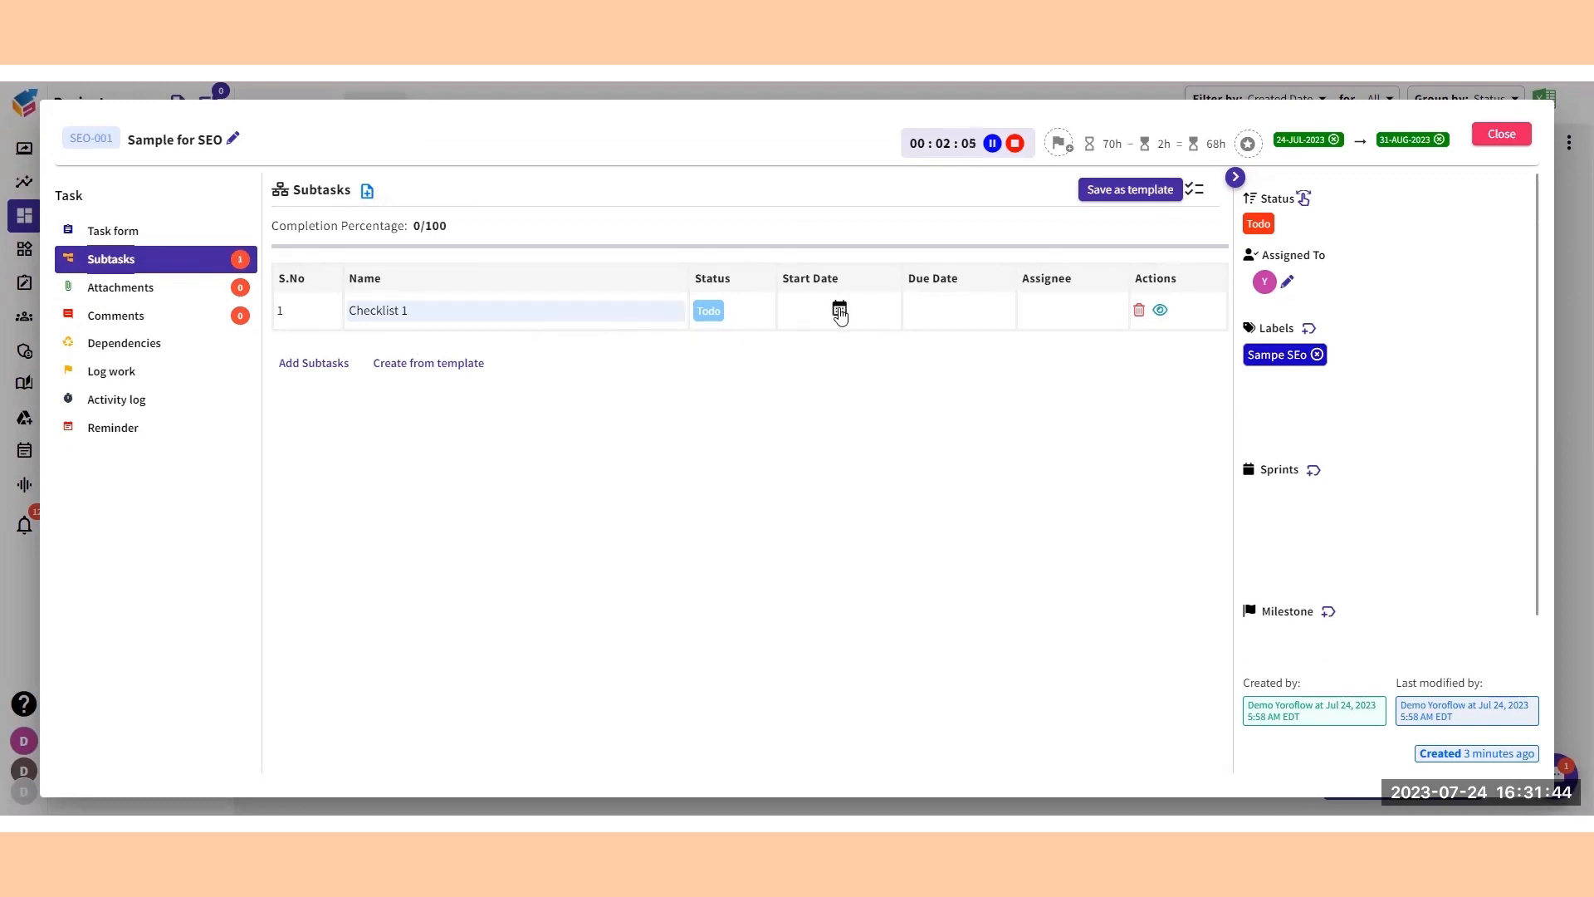
{"action": "mouse_move", "coordinate": [985, 315]}
{"action": "left_click", "coordinate": [1073, 311]}
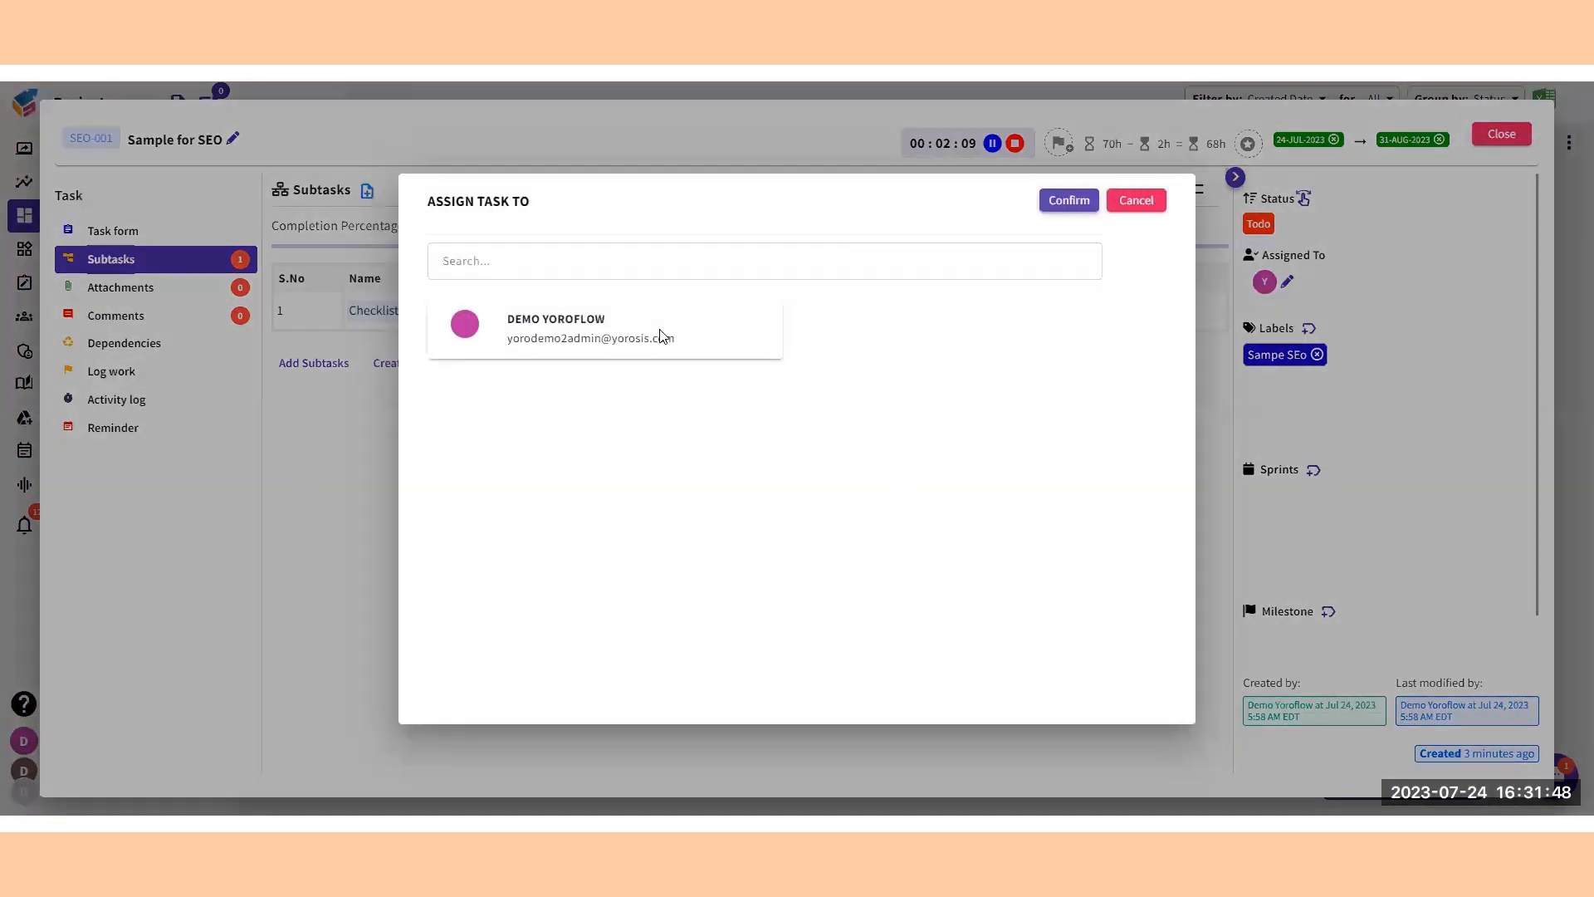
{"action": "left_click", "coordinate": [662, 335]}
{"action": "left_click", "coordinate": [1069, 200]}
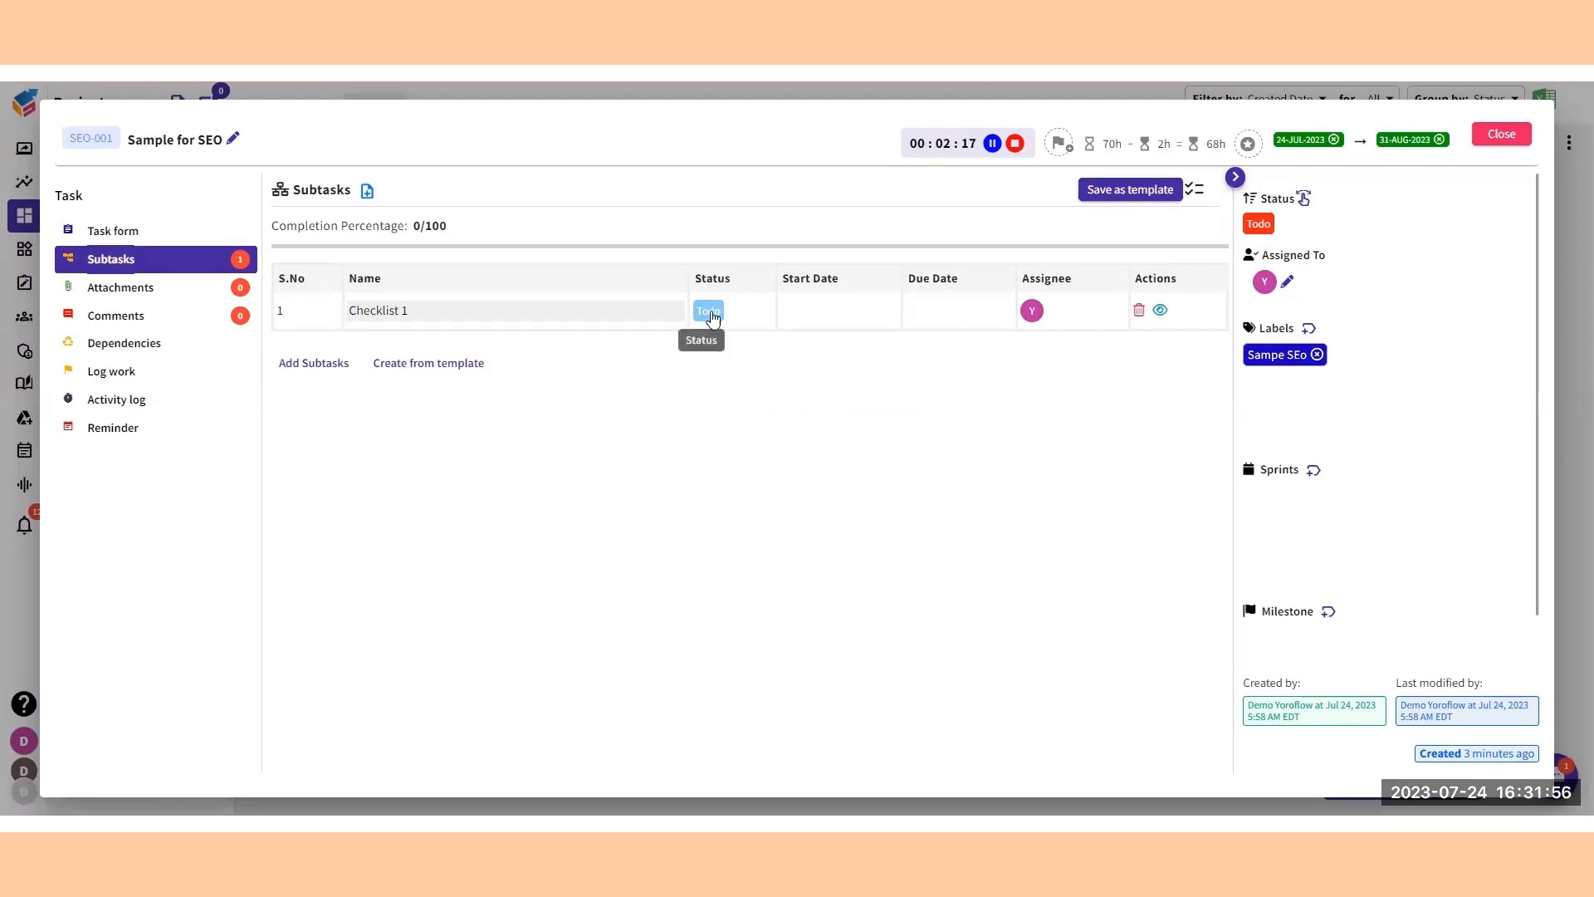
Try to set the Sample for SEO task's status to Done while its subtask is still open.
{"action": "left_click", "coordinate": [1254, 233]}
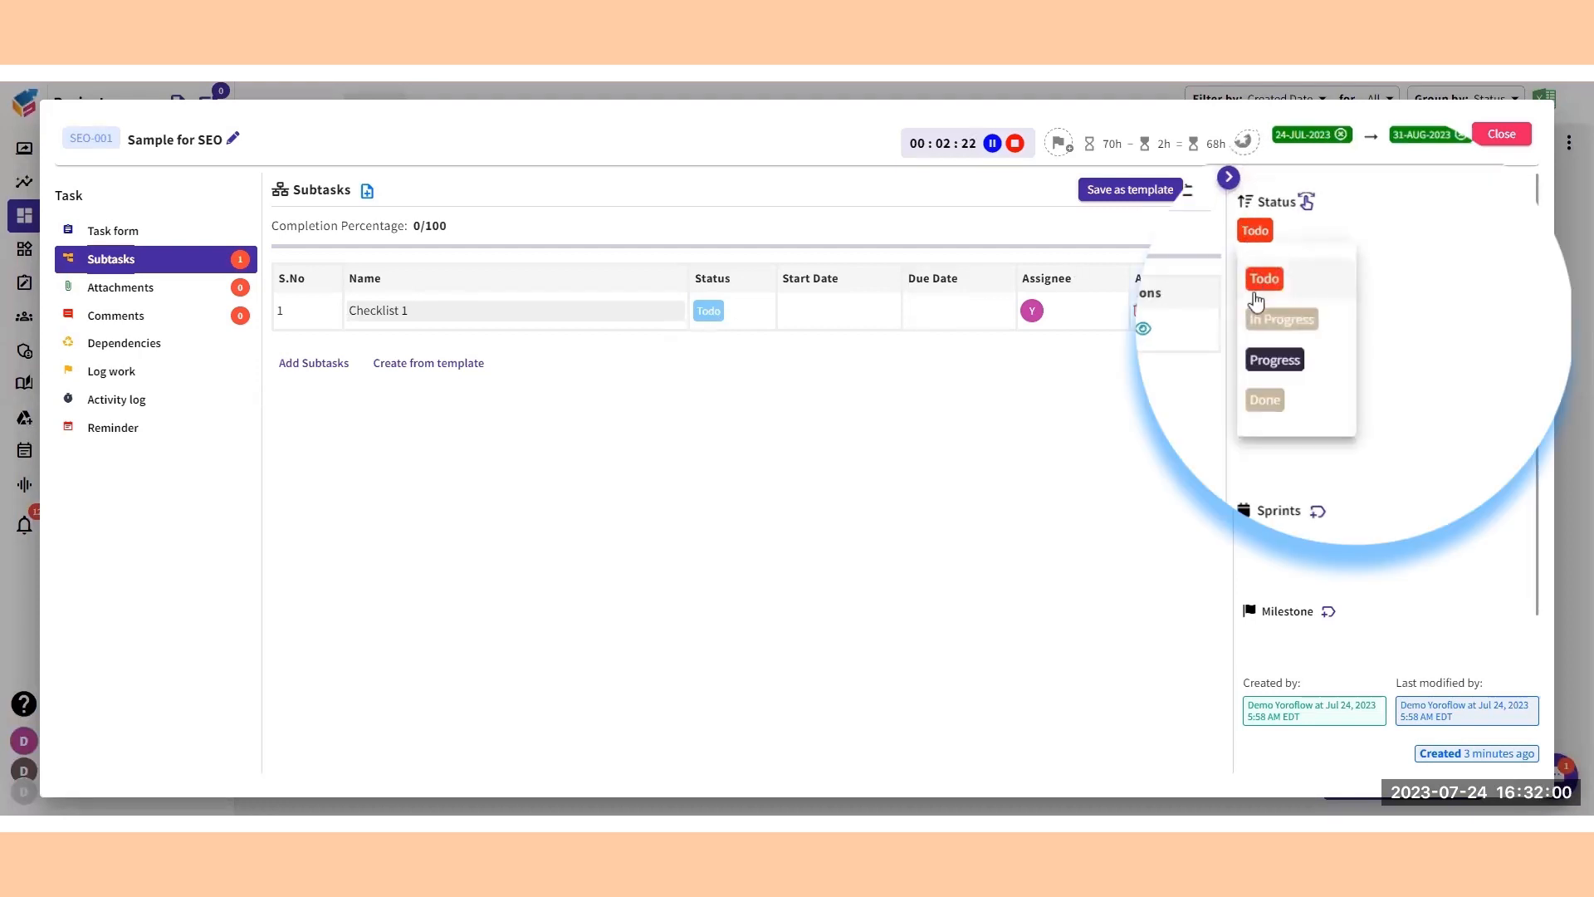
{"action": "left_click", "coordinate": [1269, 403]}
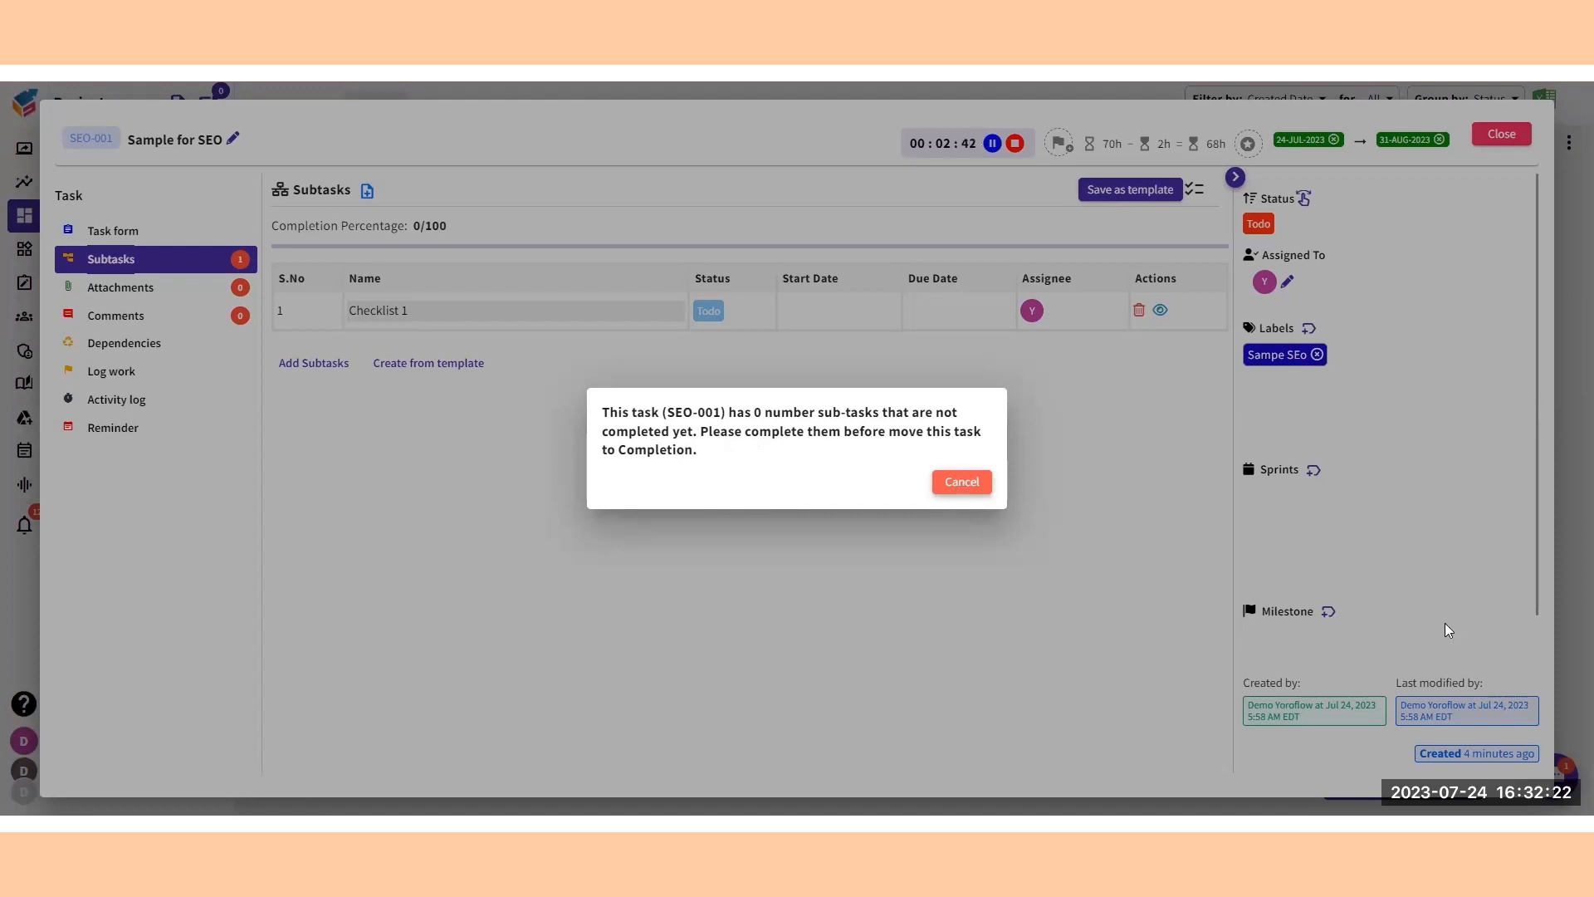
{"action": "left_click", "coordinate": [976, 485]}
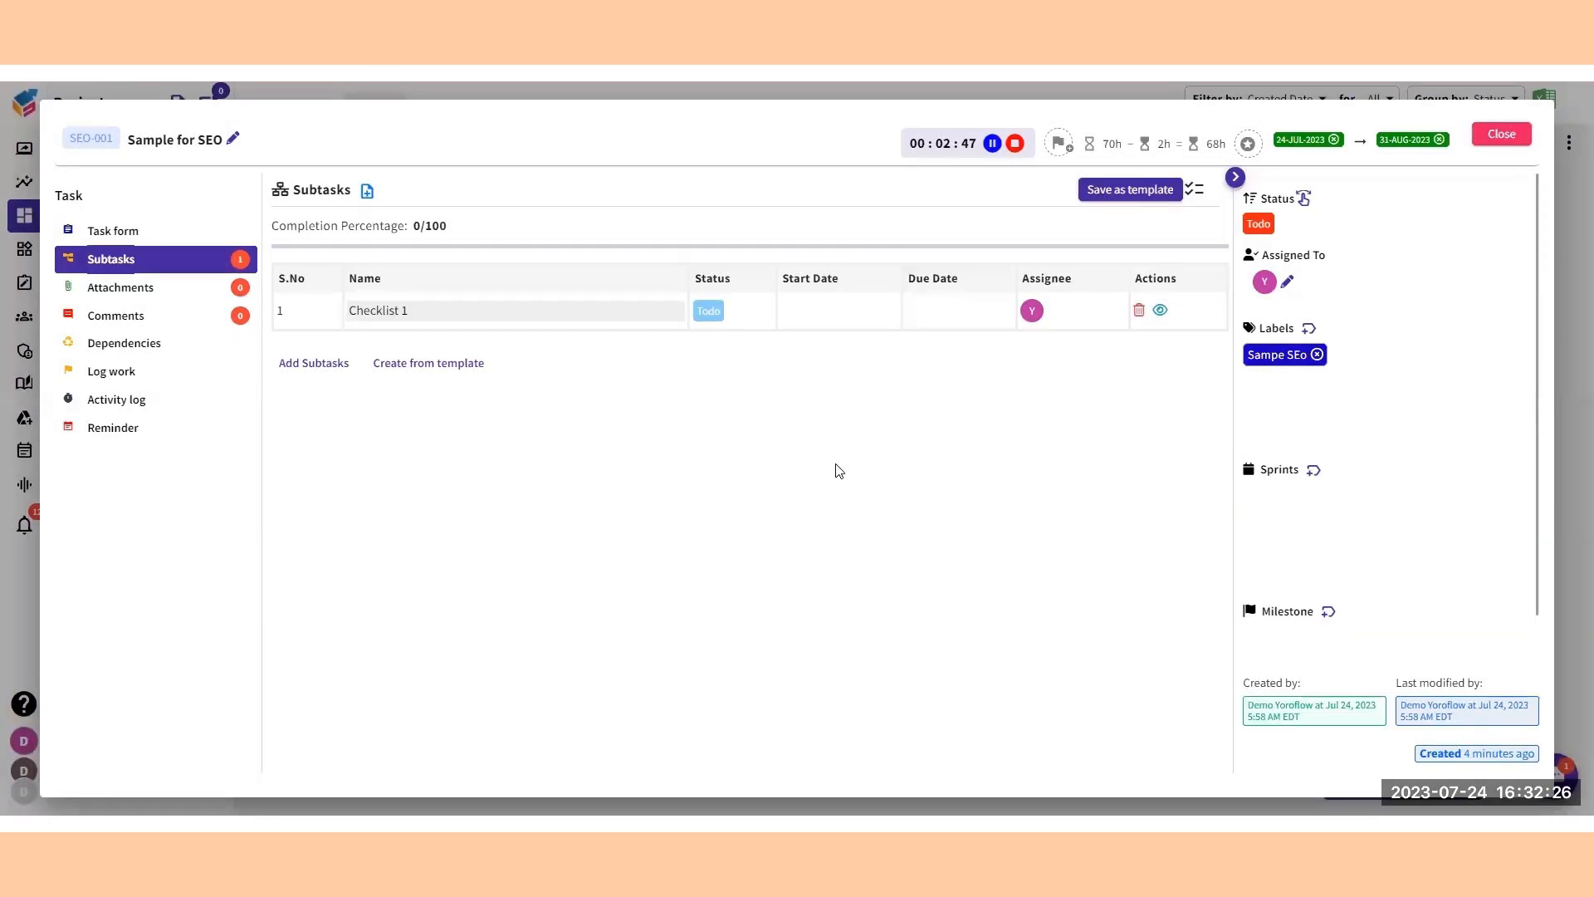
Set the Checklist 1 subtask's status to Progress.
{"action": "left_click", "coordinate": [708, 310]}
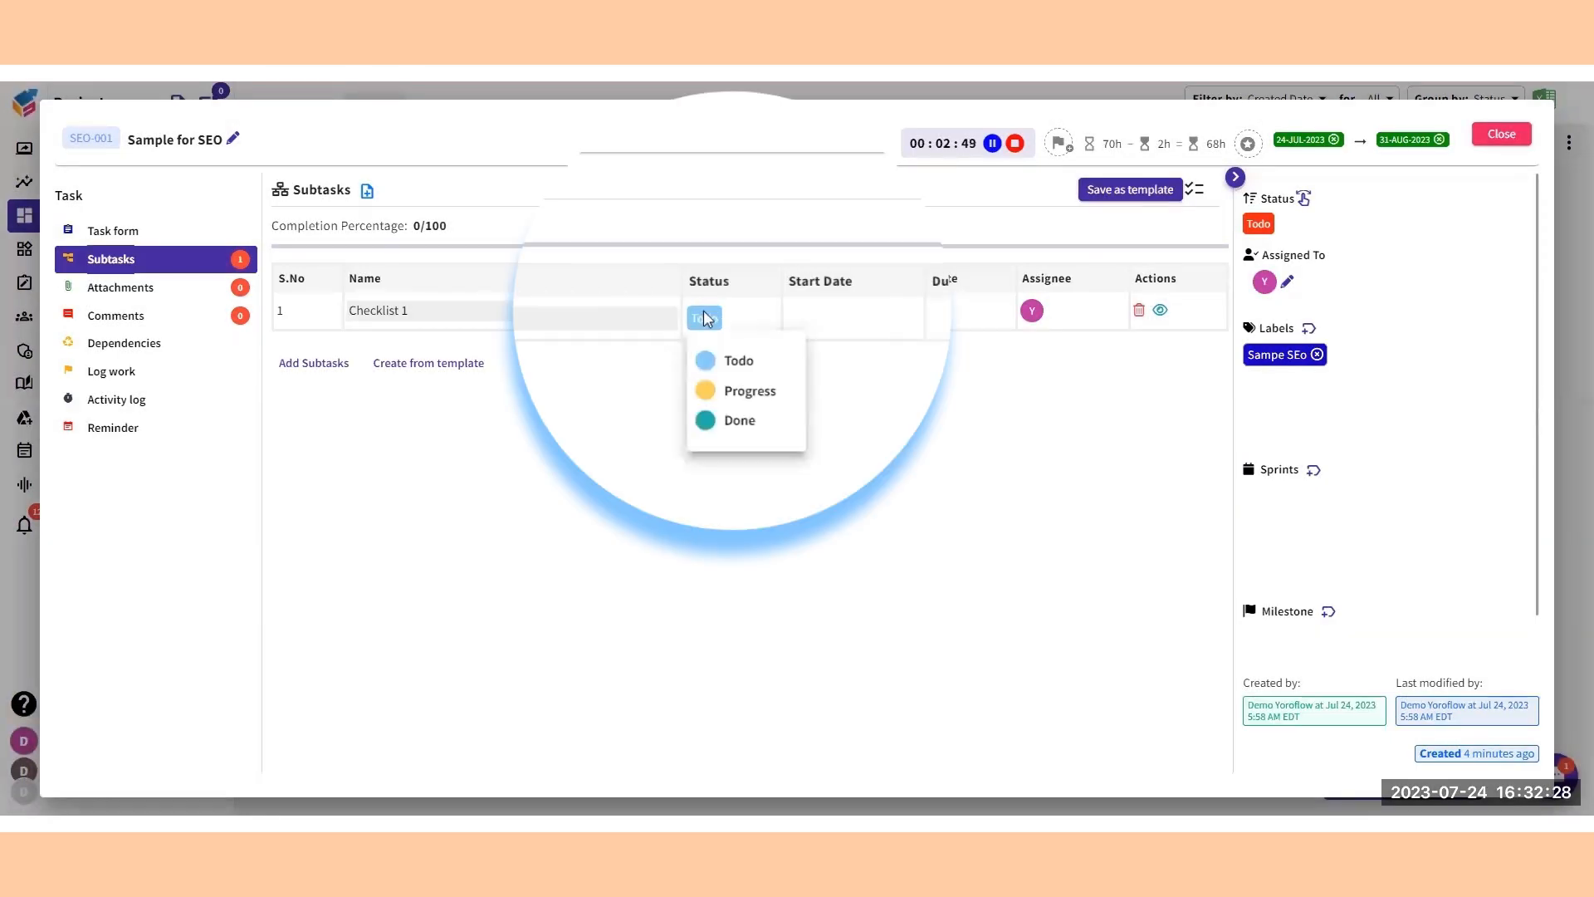
{"action": "left_click", "coordinate": [772, 397]}
{"action": "left_click", "coordinate": [715, 323]}
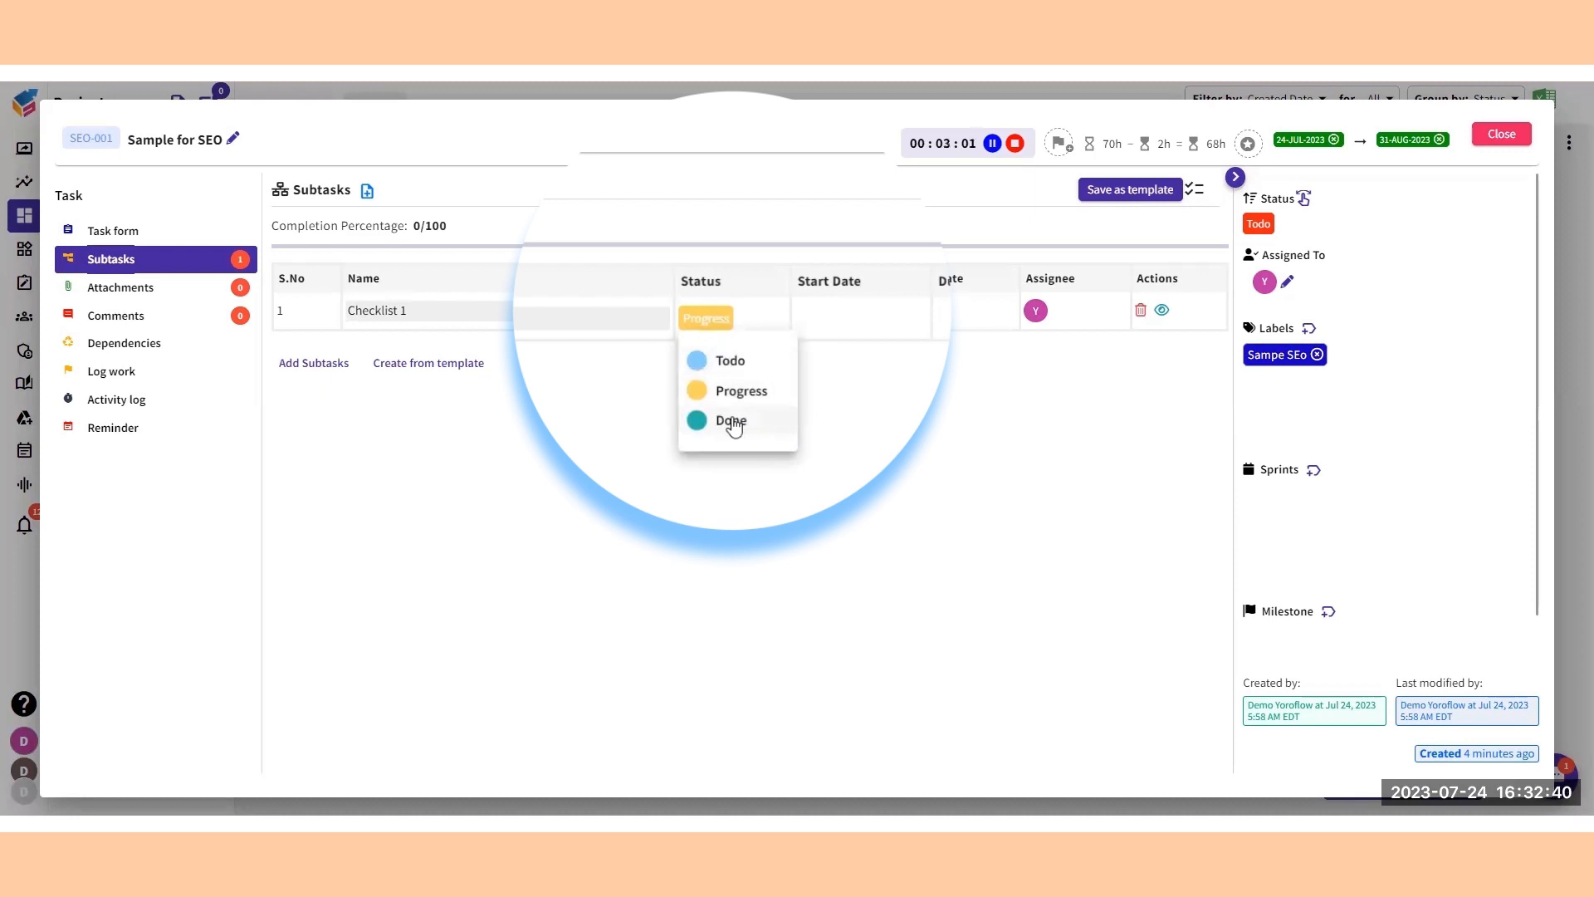
{"action": "left_click", "coordinate": [1001, 421]}
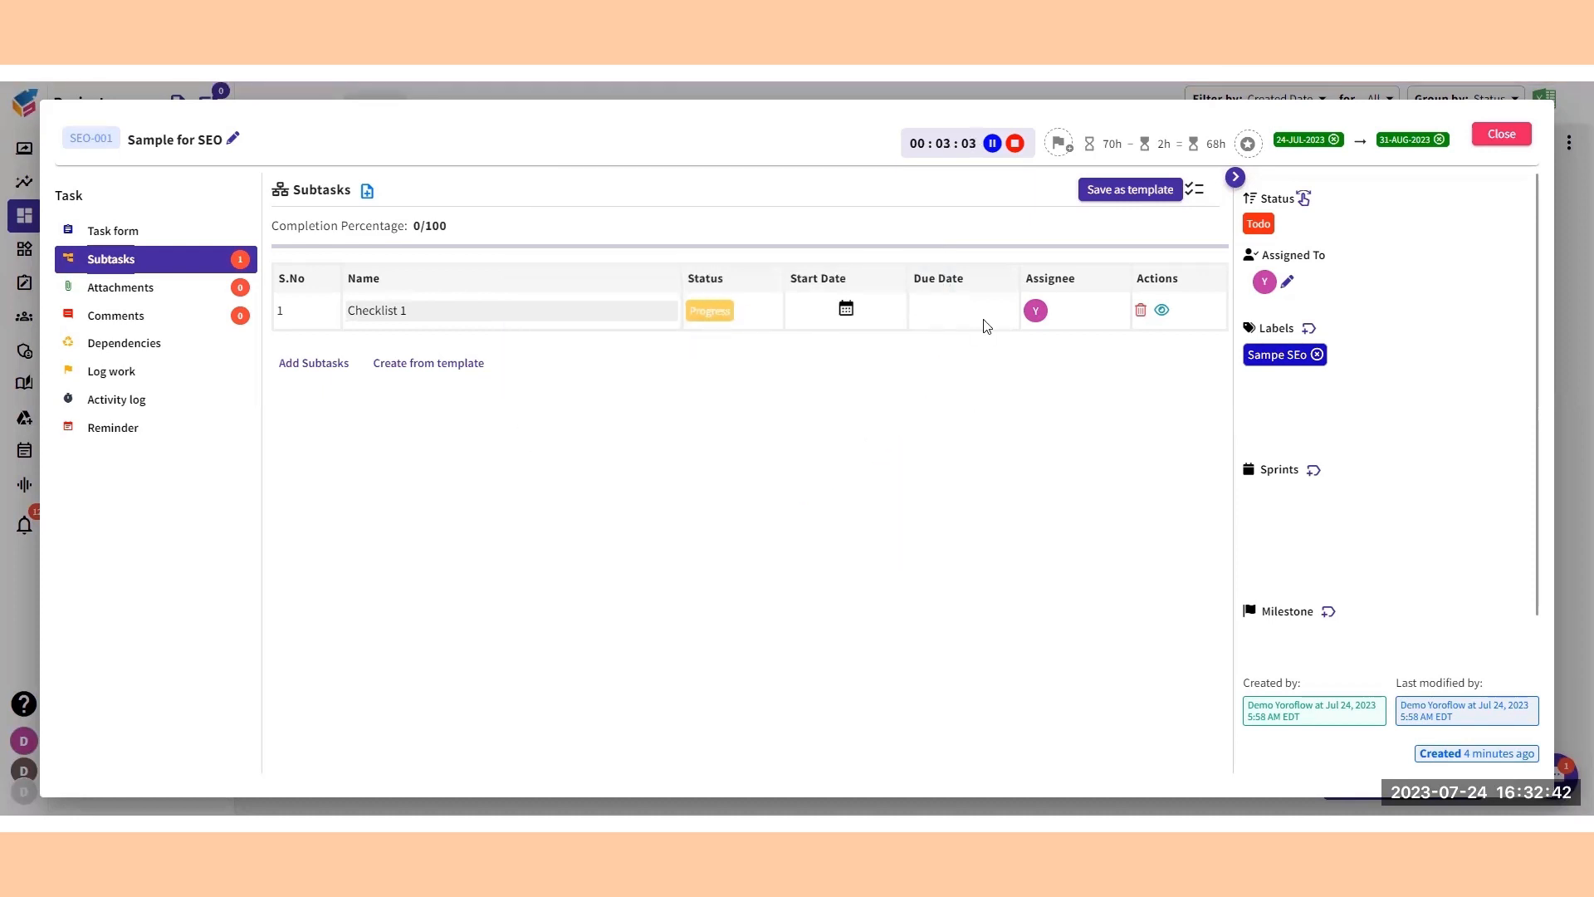
Open the Checklist 1 subtask and review its attachments, comments, dependencies, work log, activity log and new reminder form.
{"action": "left_click", "coordinate": [1162, 311]}
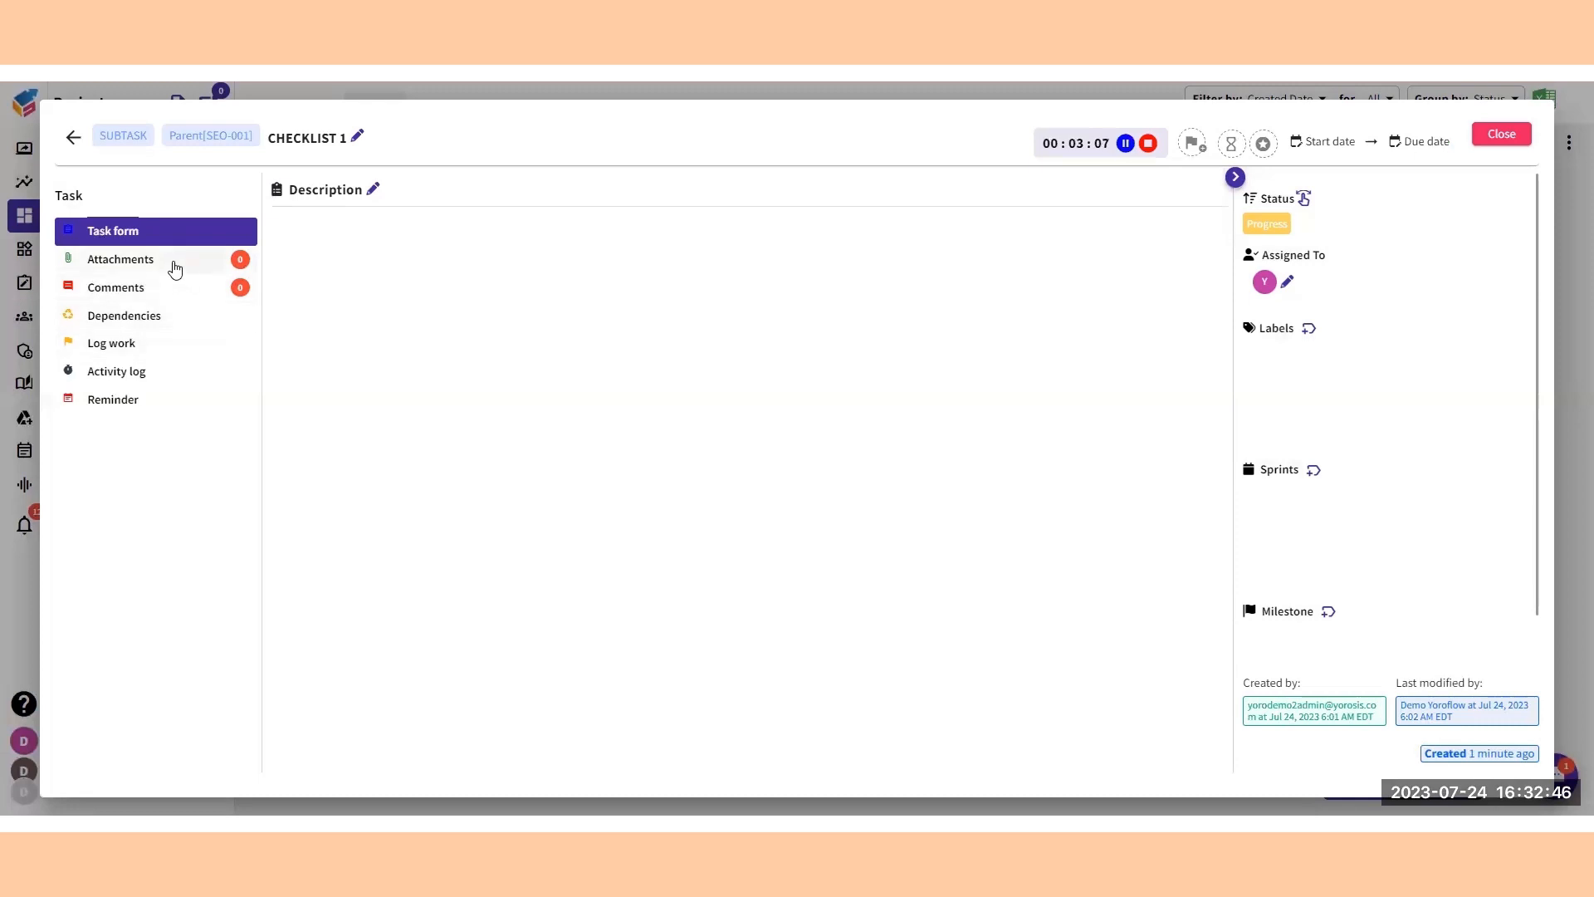
{"action": "left_click", "coordinate": [174, 268]}
{"action": "left_click", "coordinate": [176, 288]}
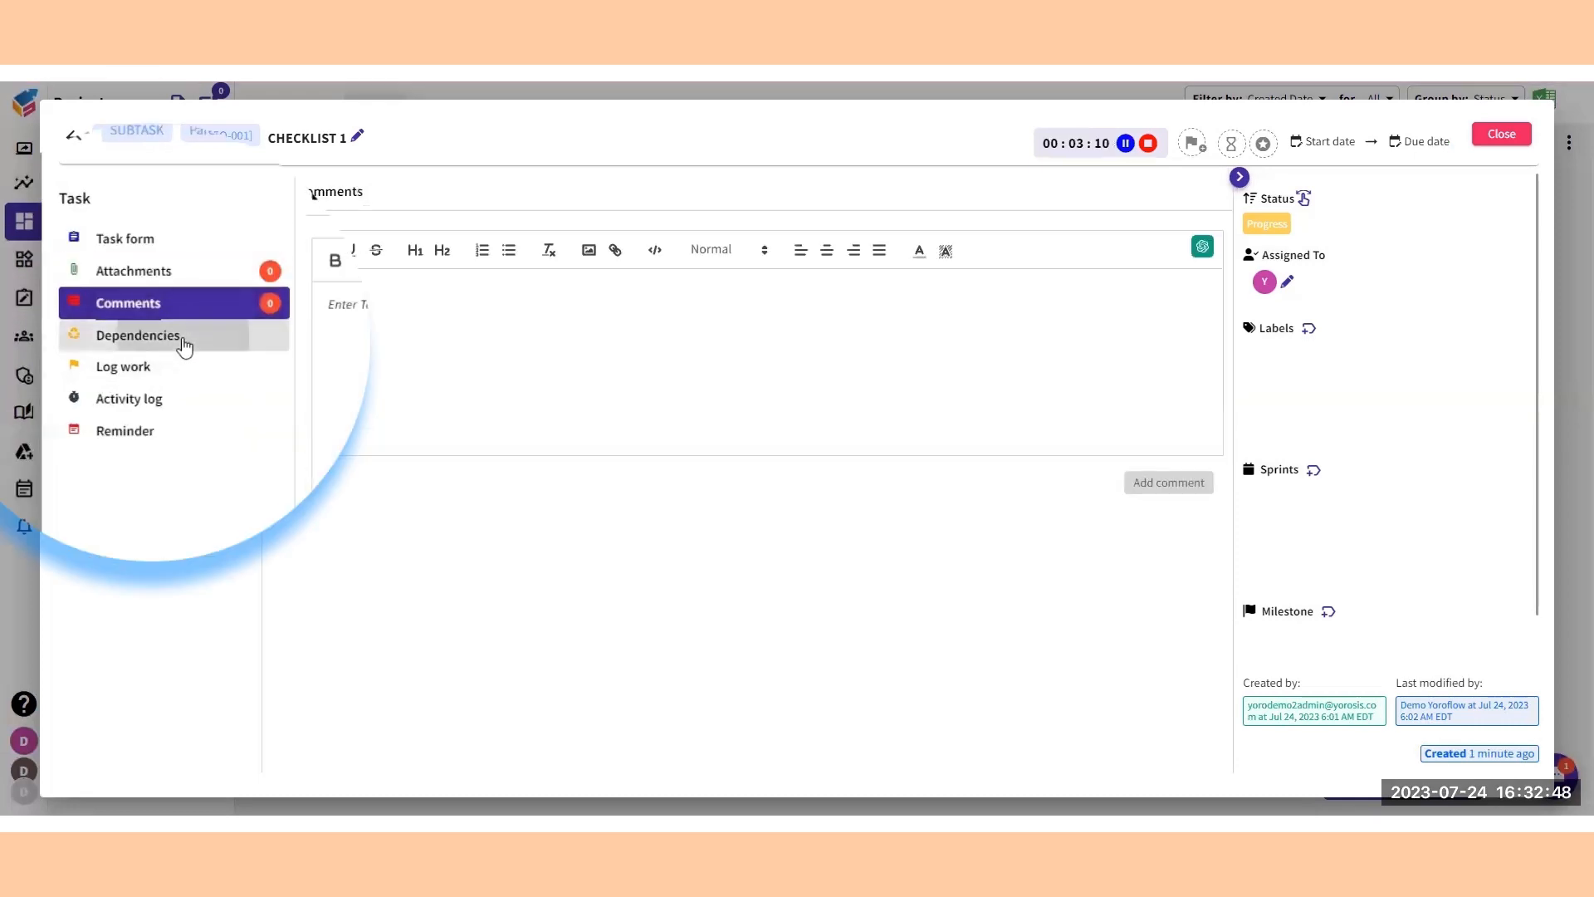
{"action": "left_click", "coordinate": [185, 347]}
{"action": "left_click", "coordinate": [171, 380]}
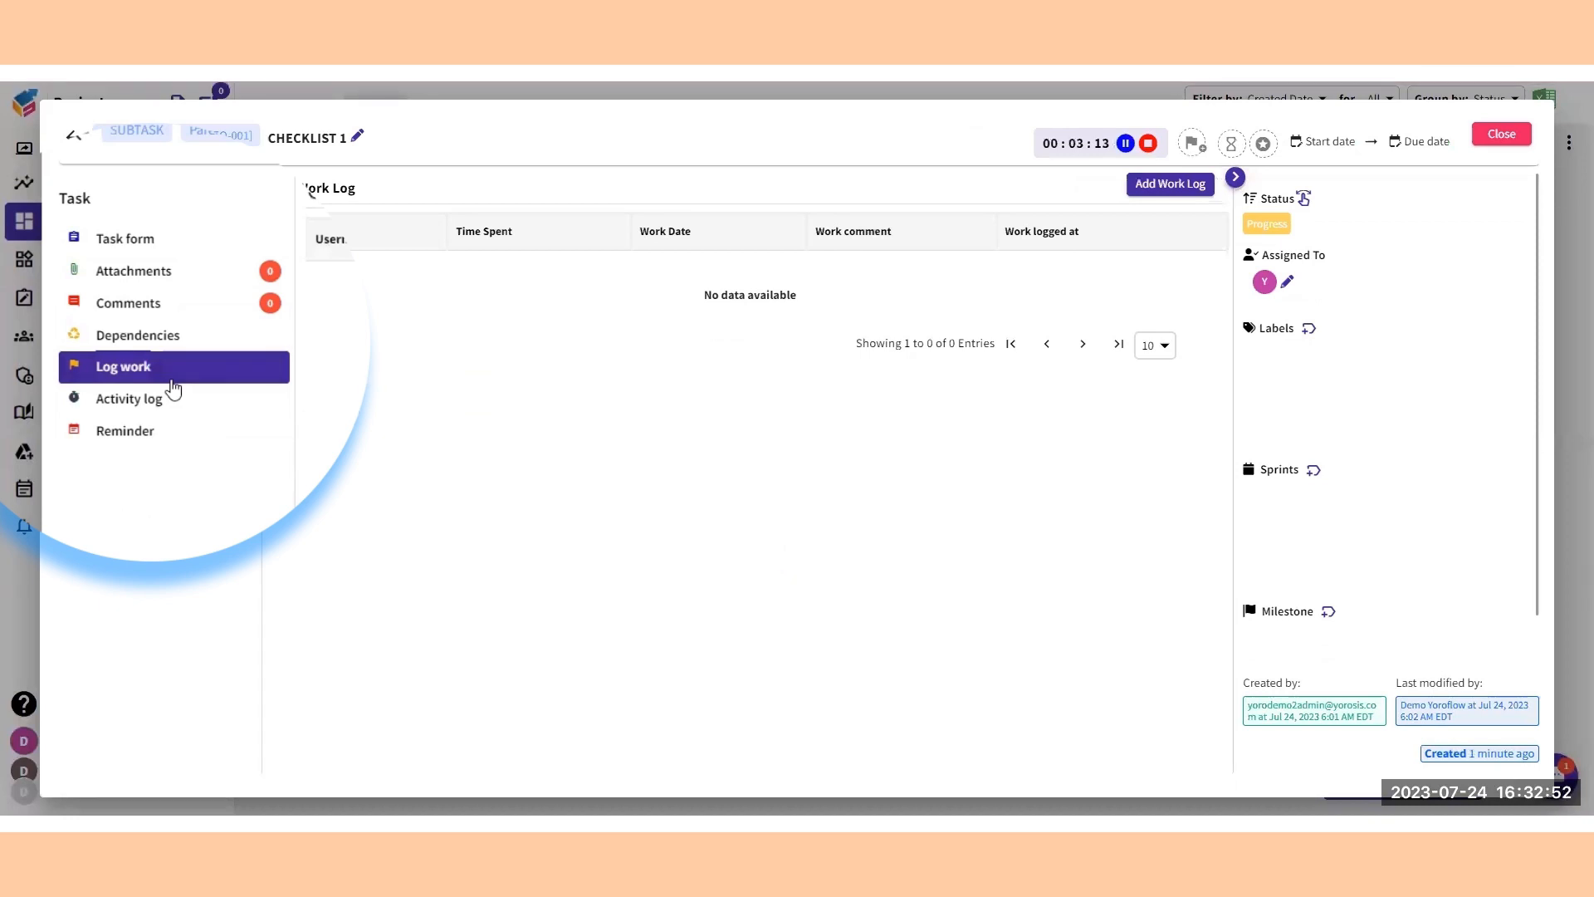
{"action": "left_click", "coordinate": [167, 405]}
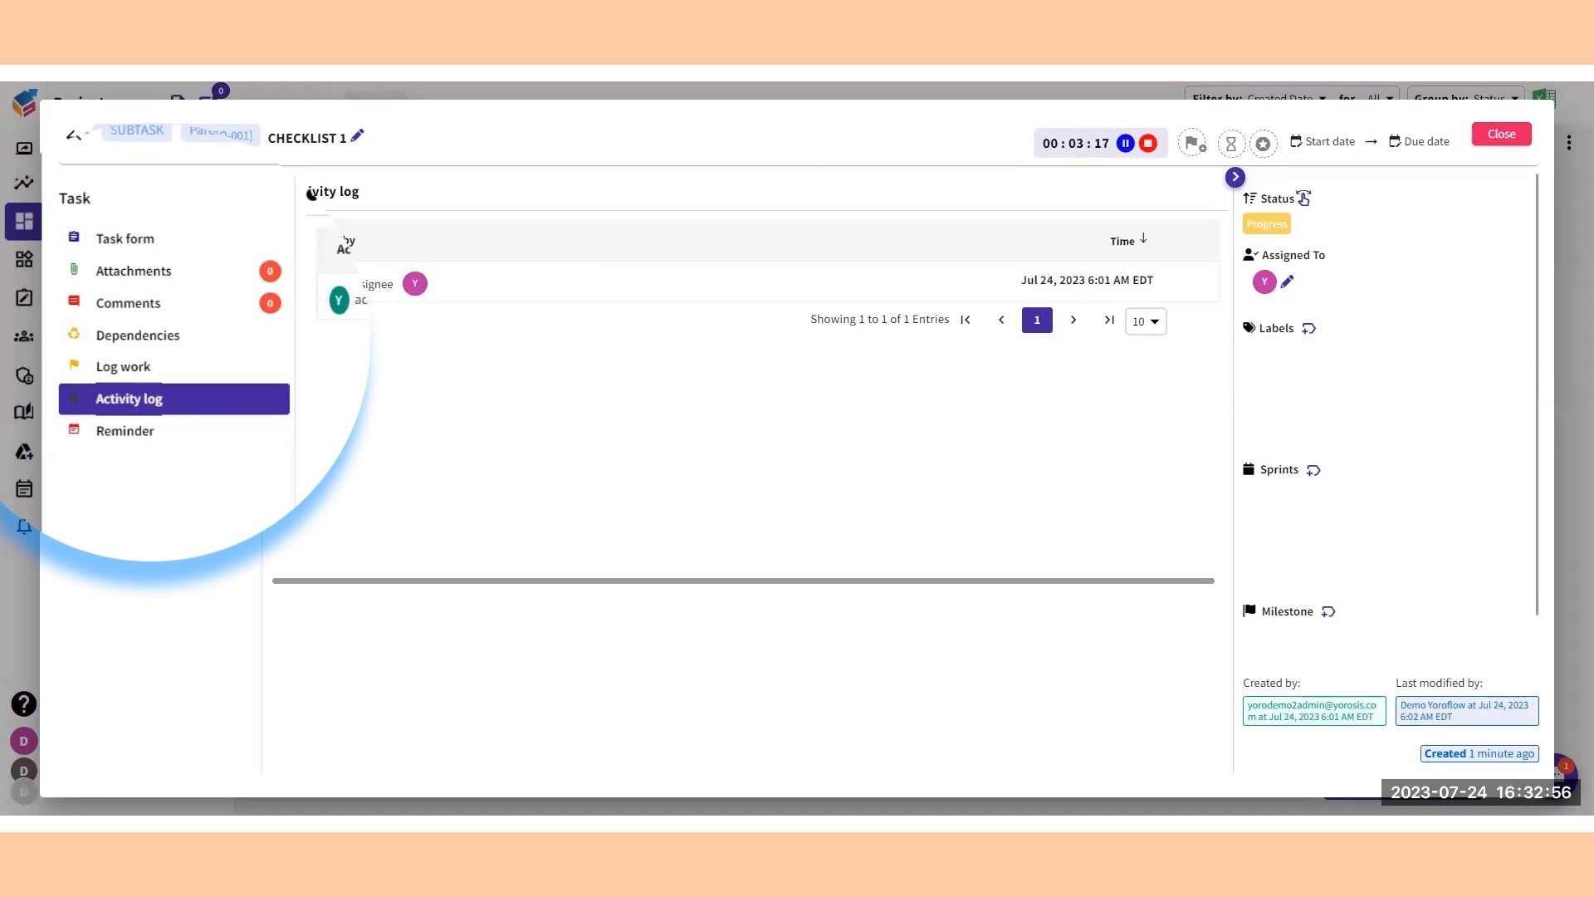
{"action": "left_click", "coordinate": [133, 434]}
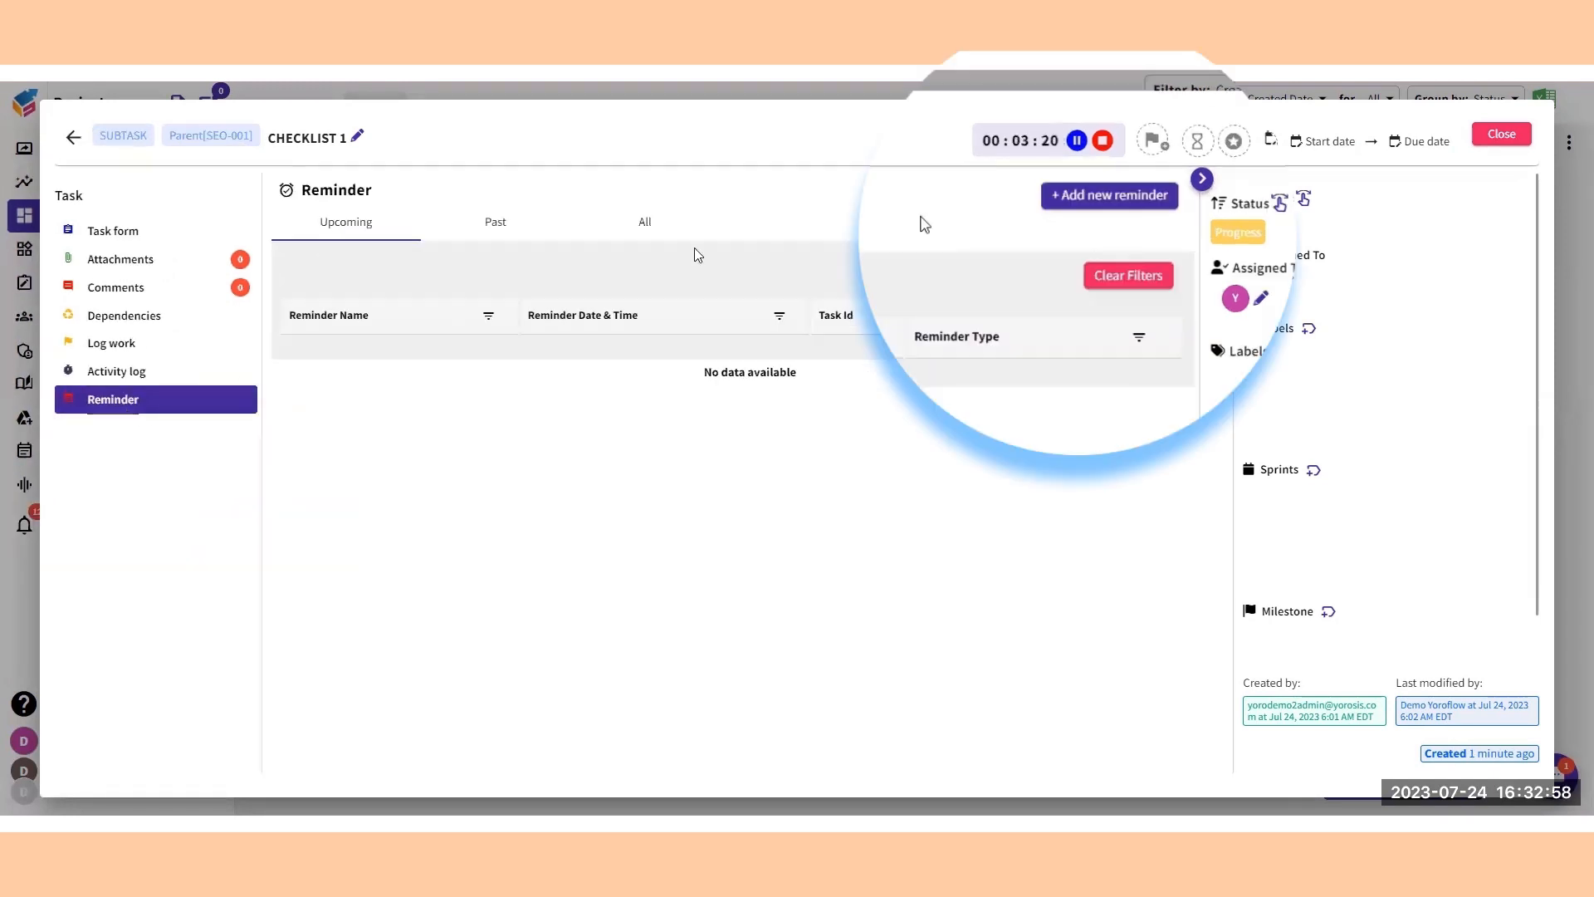
{"action": "left_click", "coordinate": [1077, 202]}
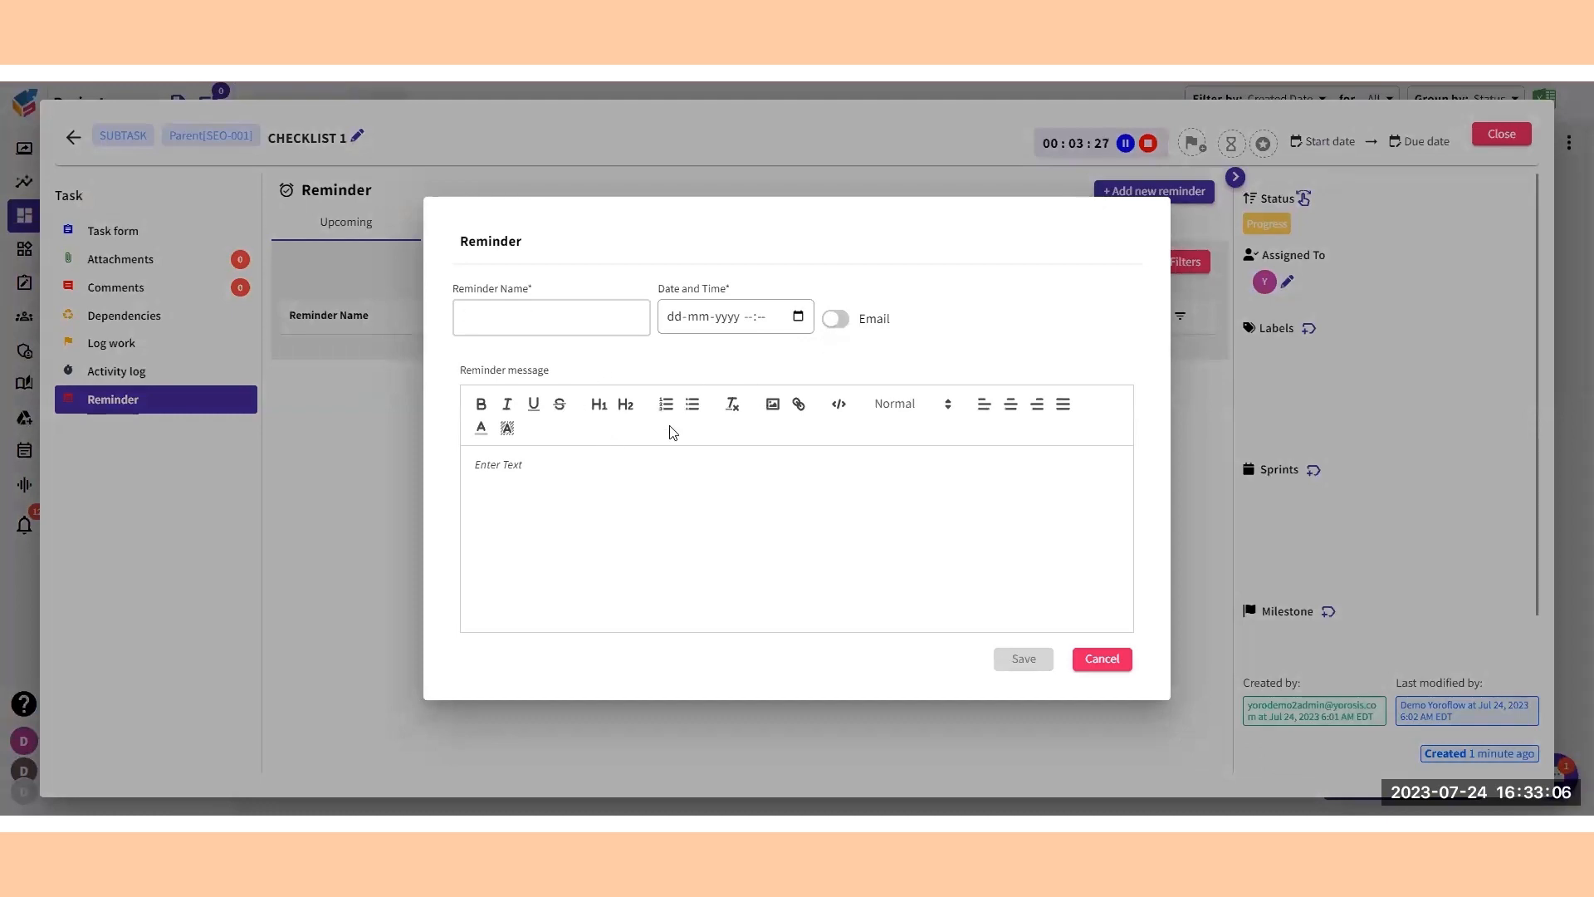
{"action": "left_click", "coordinate": [1102, 659]}
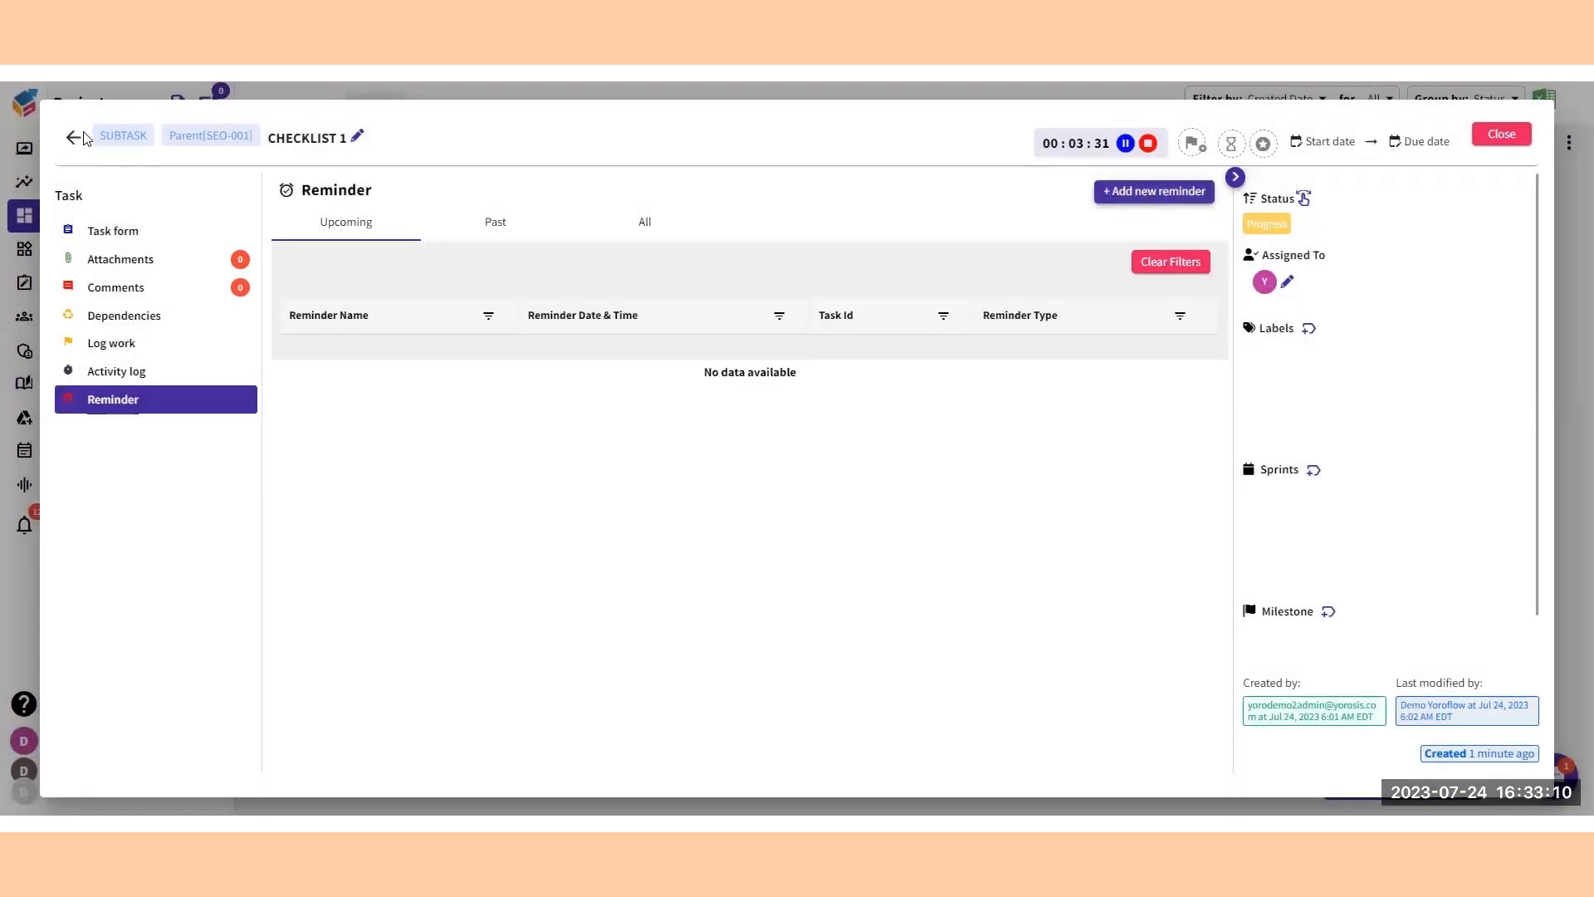
Return to the parent task and set the Checklist 1 subtask's status to Done.
{"action": "left_click", "coordinate": [73, 138]}
{"action": "left_click", "coordinate": [742, 315]}
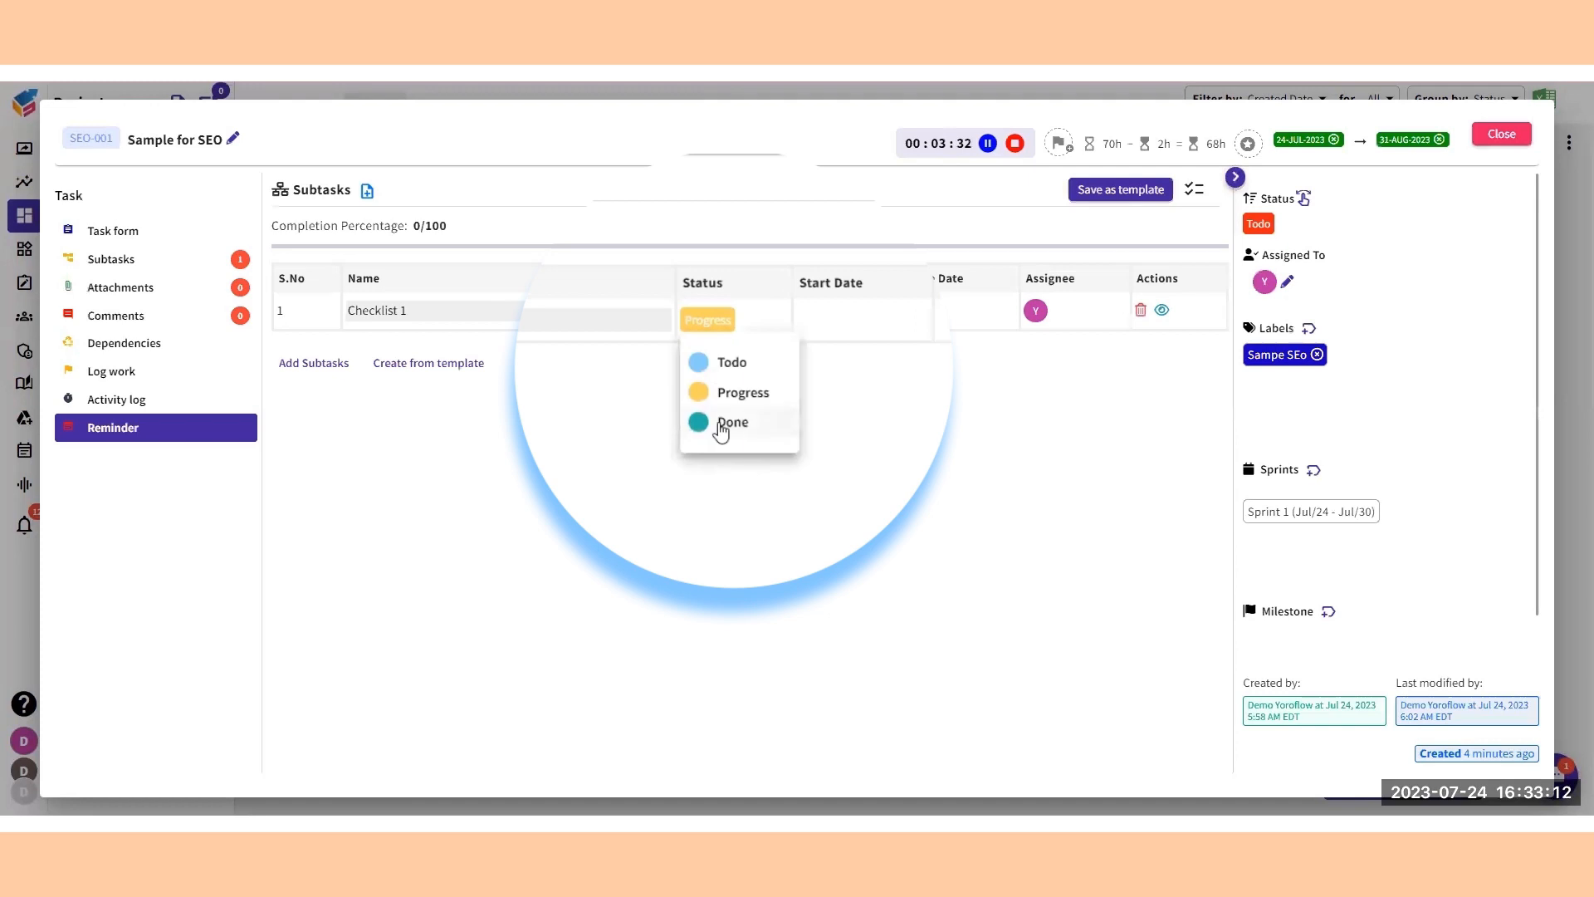
{"action": "left_click", "coordinate": [722, 426]}
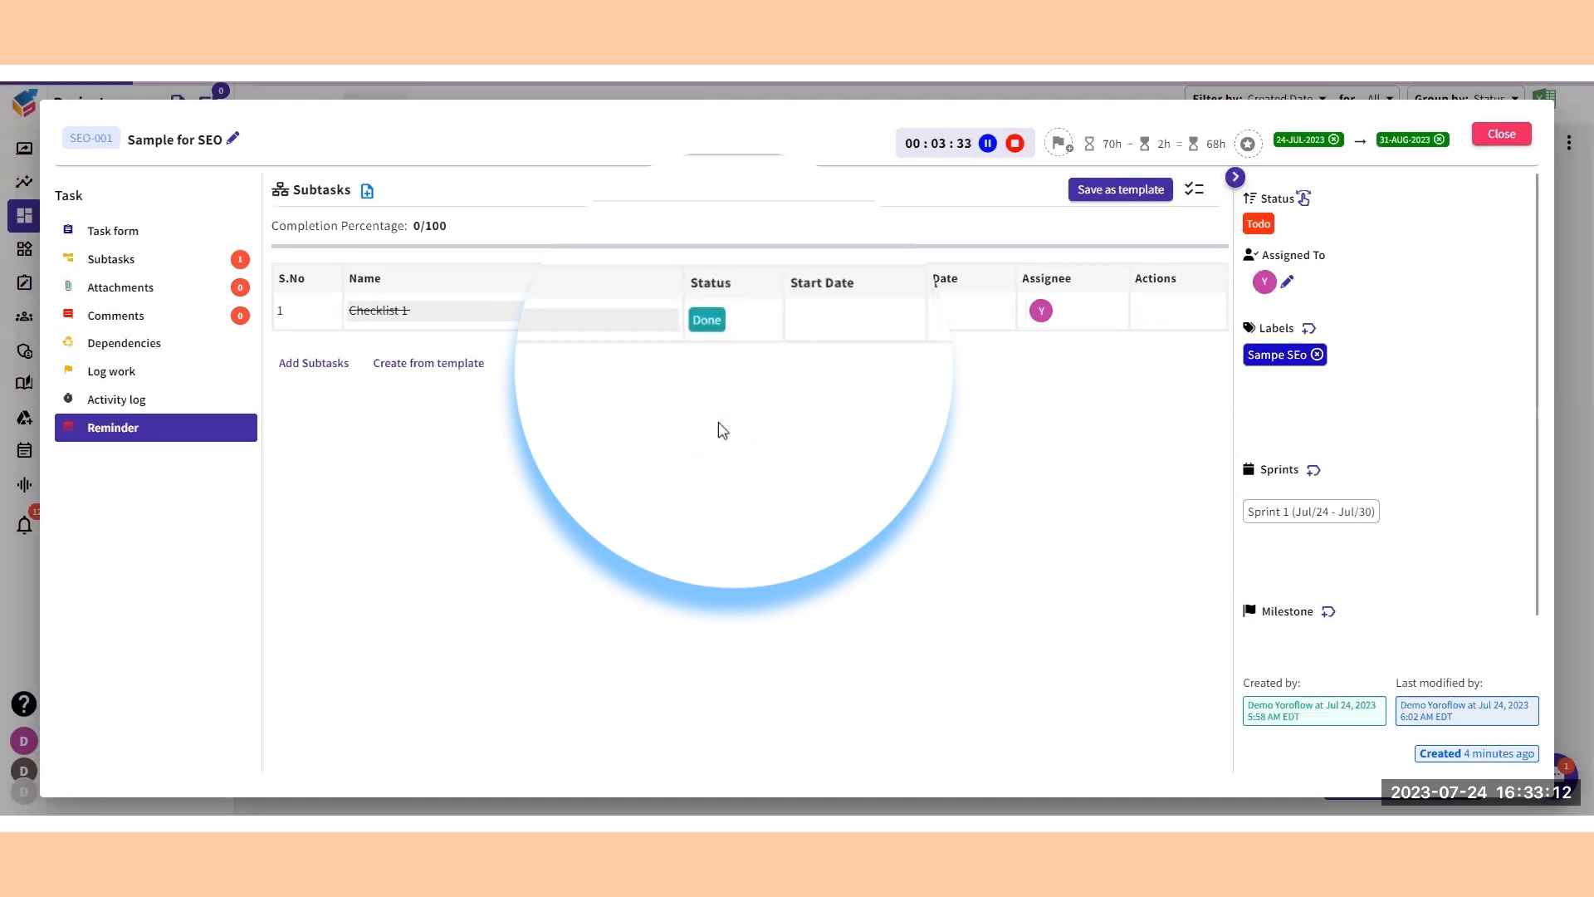
Set the Sample for SEO task's status to Done and close the task.
{"action": "left_click", "coordinate": [1261, 225]}
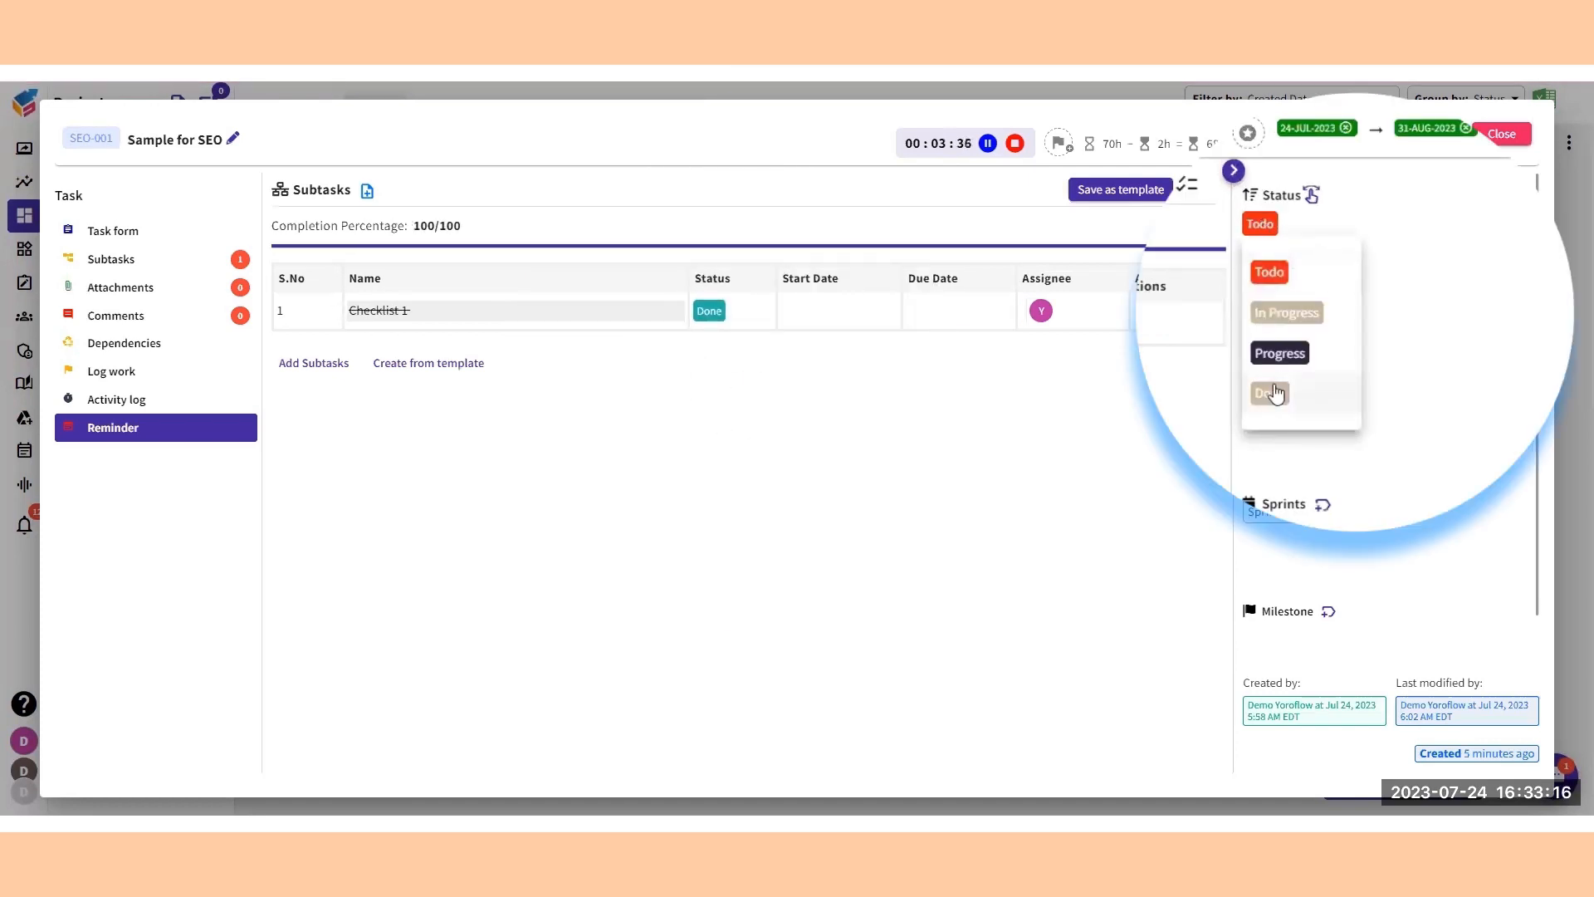
{"action": "left_click", "coordinate": [1269, 371]}
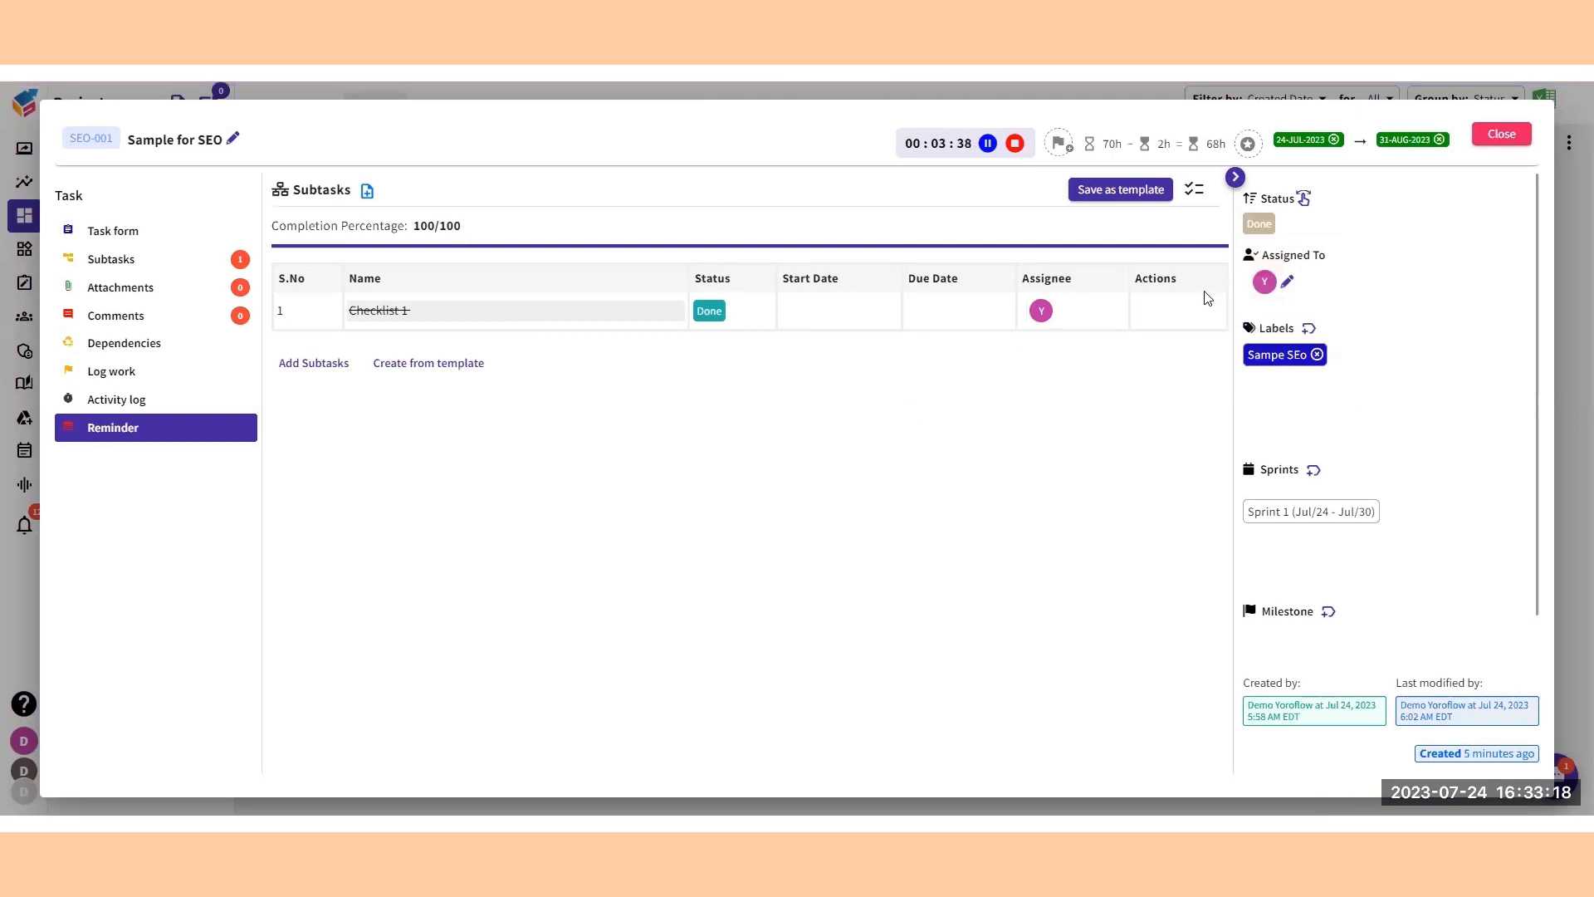
{"action": "left_click", "coordinate": [1494, 136]}
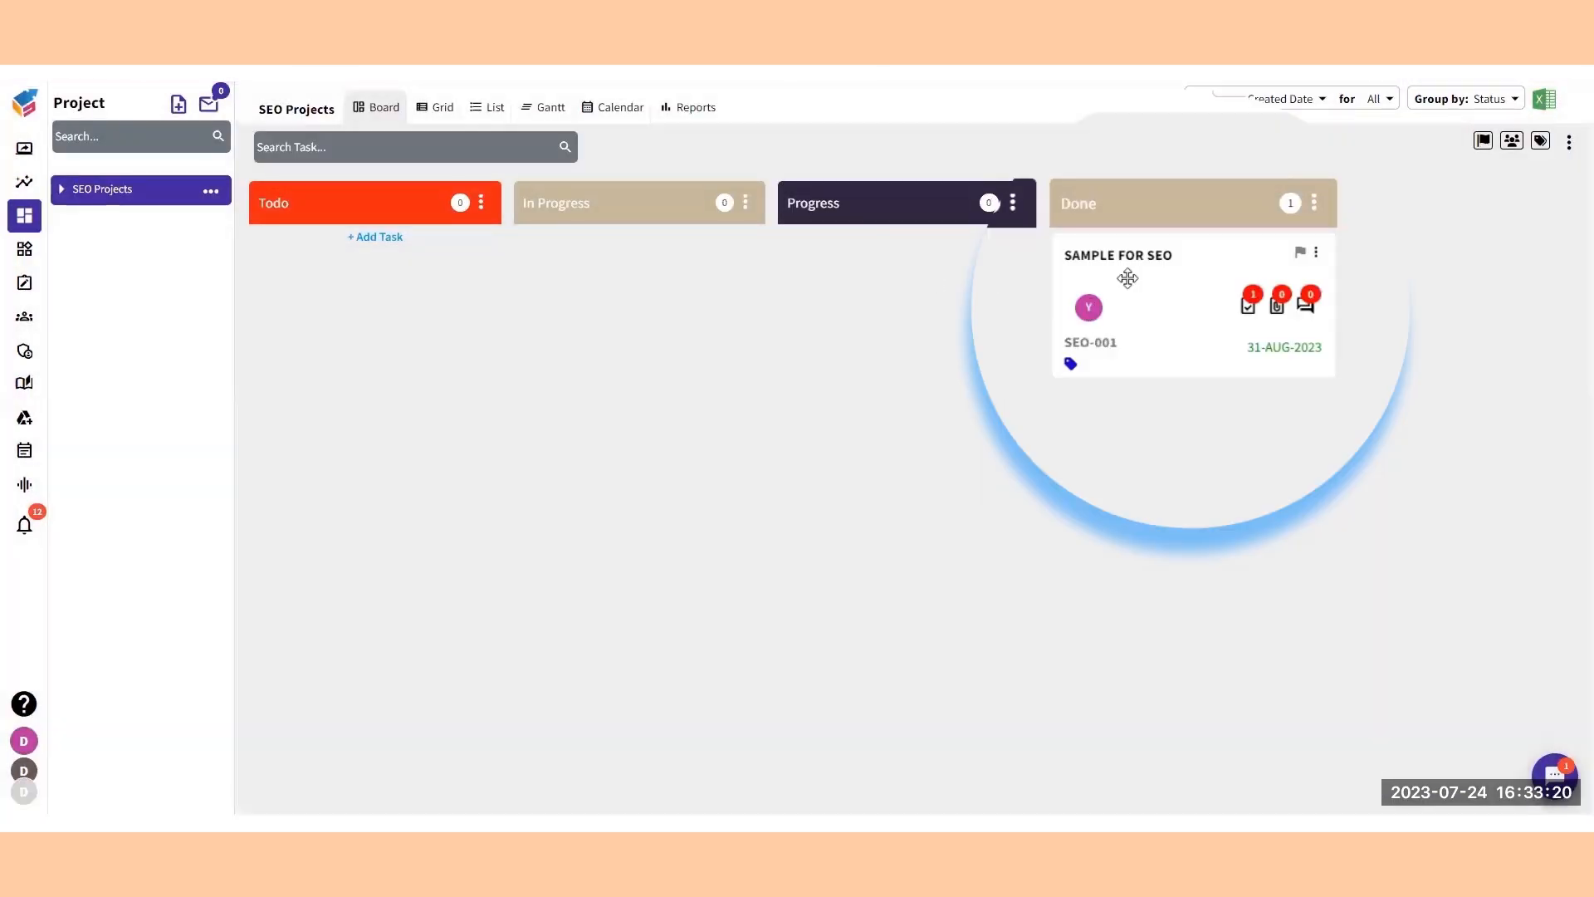